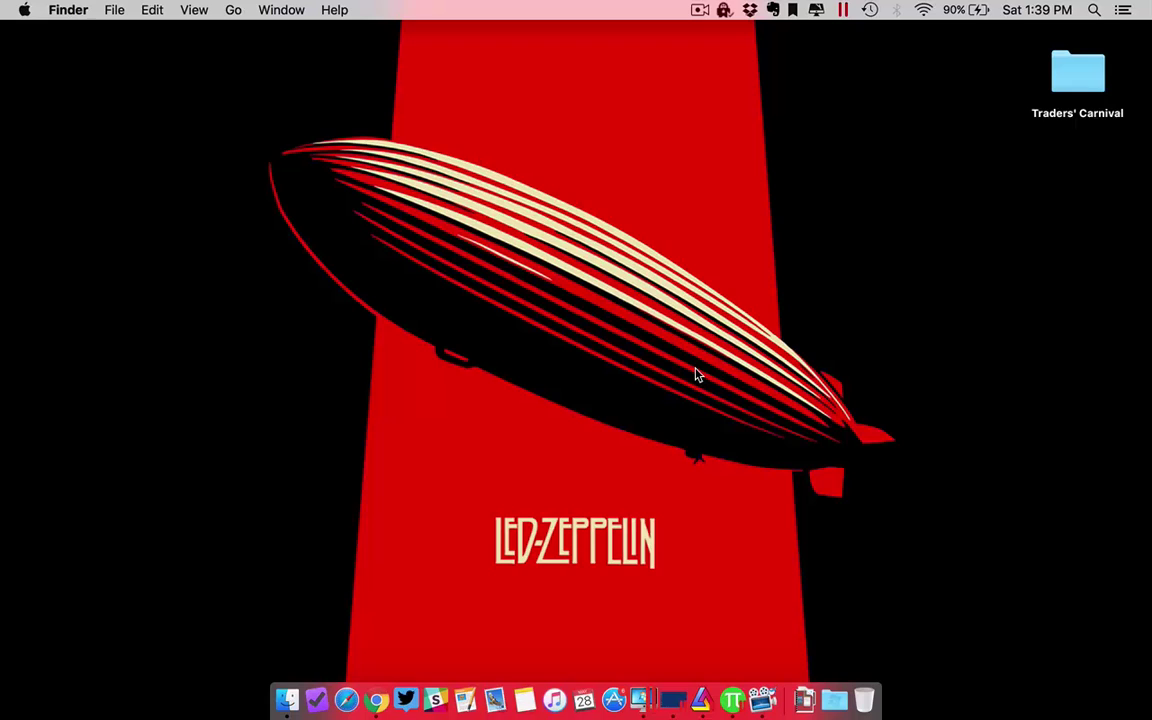
Step: Press Ctrl+Right to switch to the full-screen Parallels Windows desktop
key("ctrl+Right")
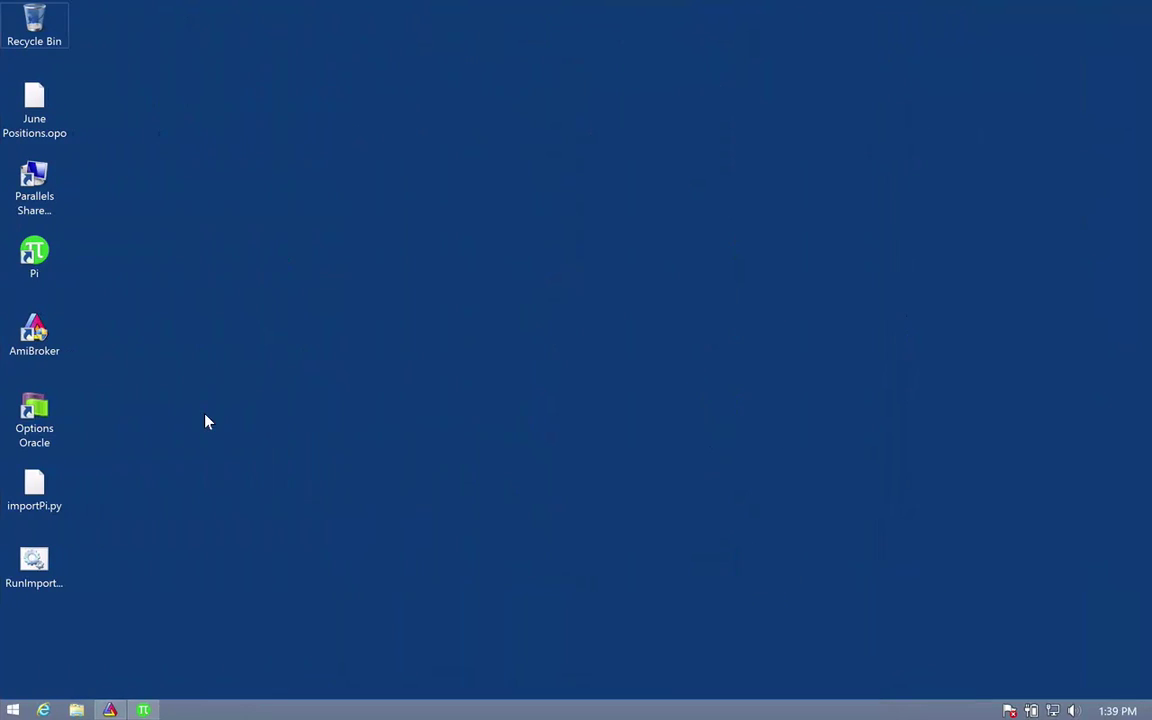
Step: In Pi, create a new Nifty 50 chart with 30-minute candles and 120 days of history
left_click(143, 710)
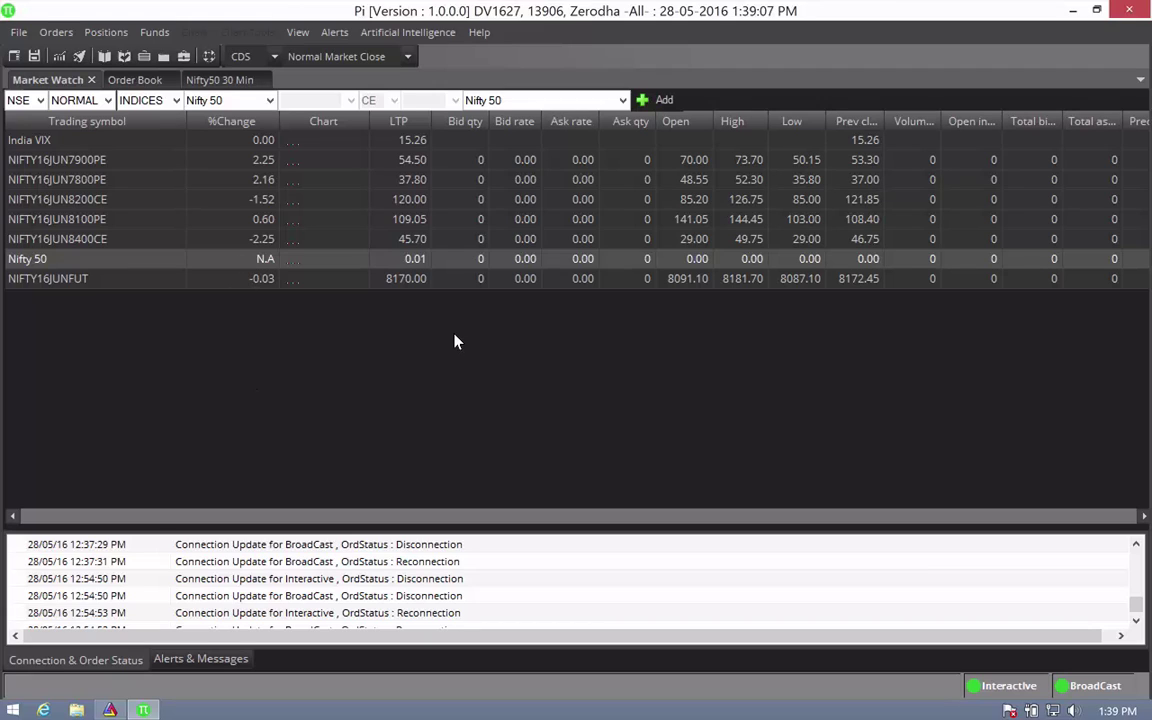
left_click(193, 363)
left_click(54, 258)
left_click(58, 57)
left_click(528, 393)
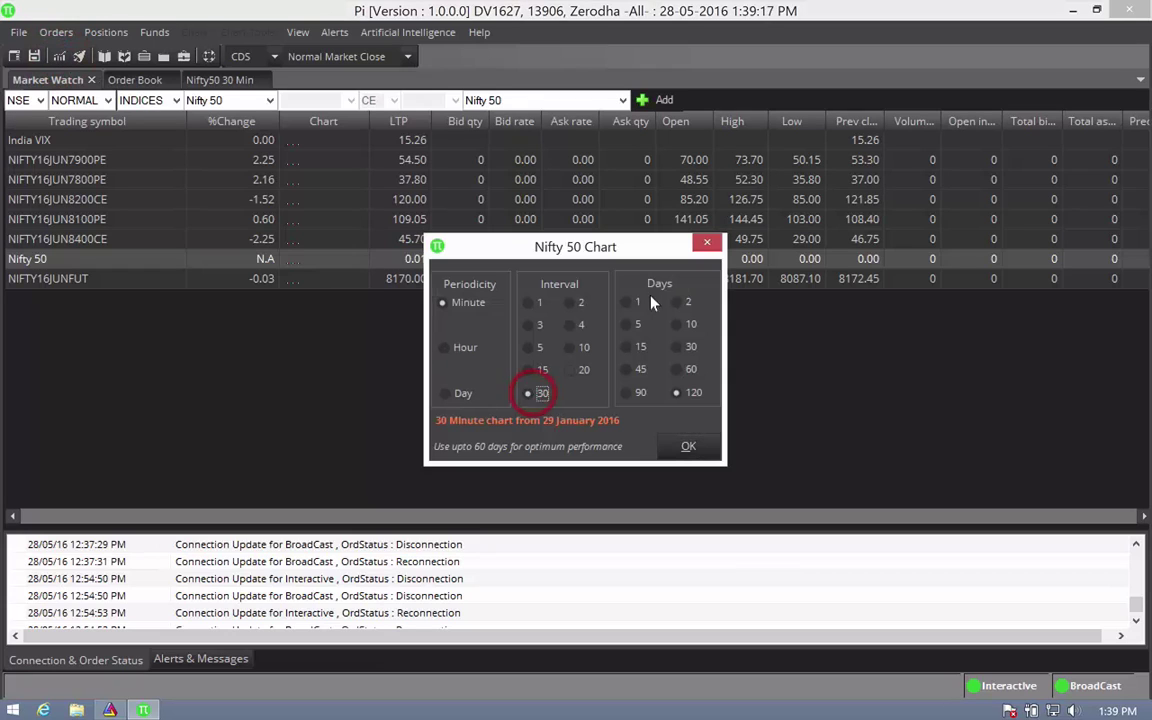
left_click(678, 392)
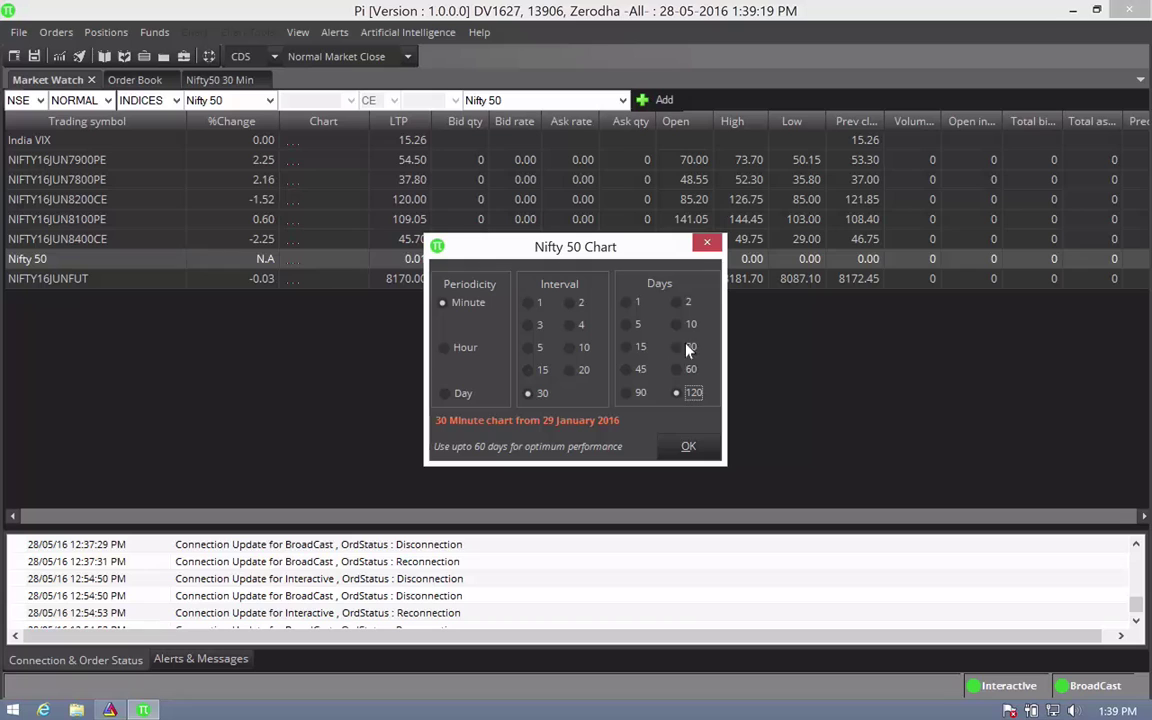
left_click(703, 243)
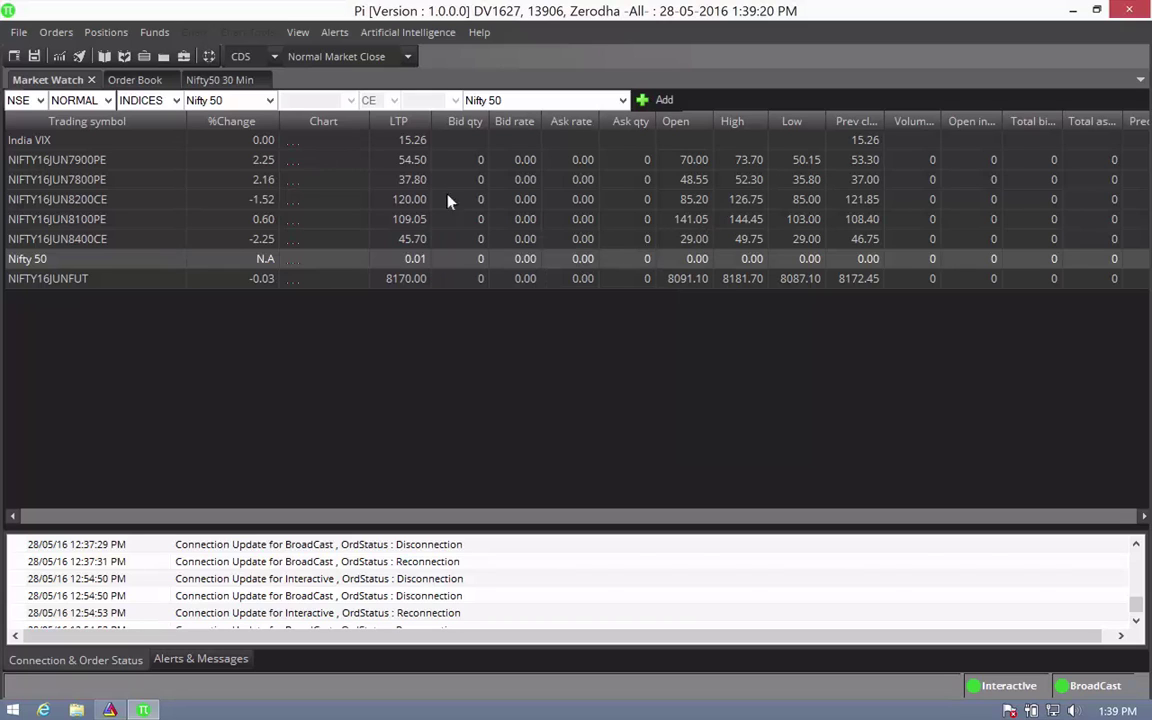
left_click(215, 80)
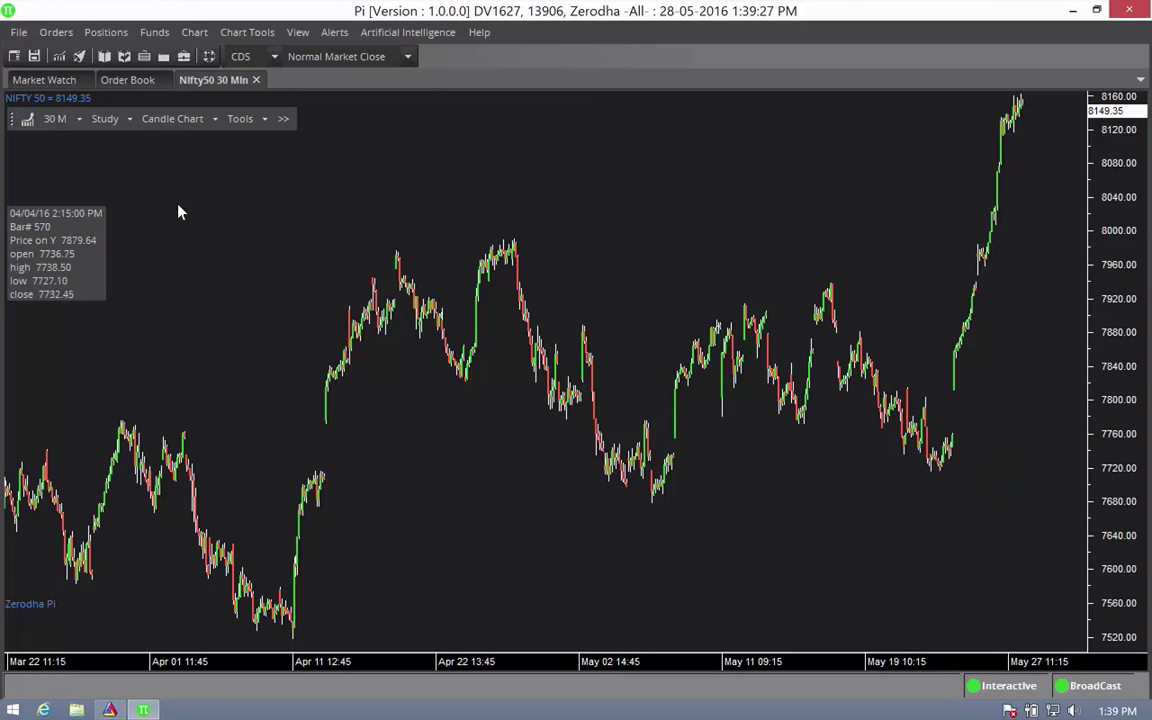
Step: Export the Nifty 50 chart data with Chart > Export Chart to Excel
left_click(195, 34)
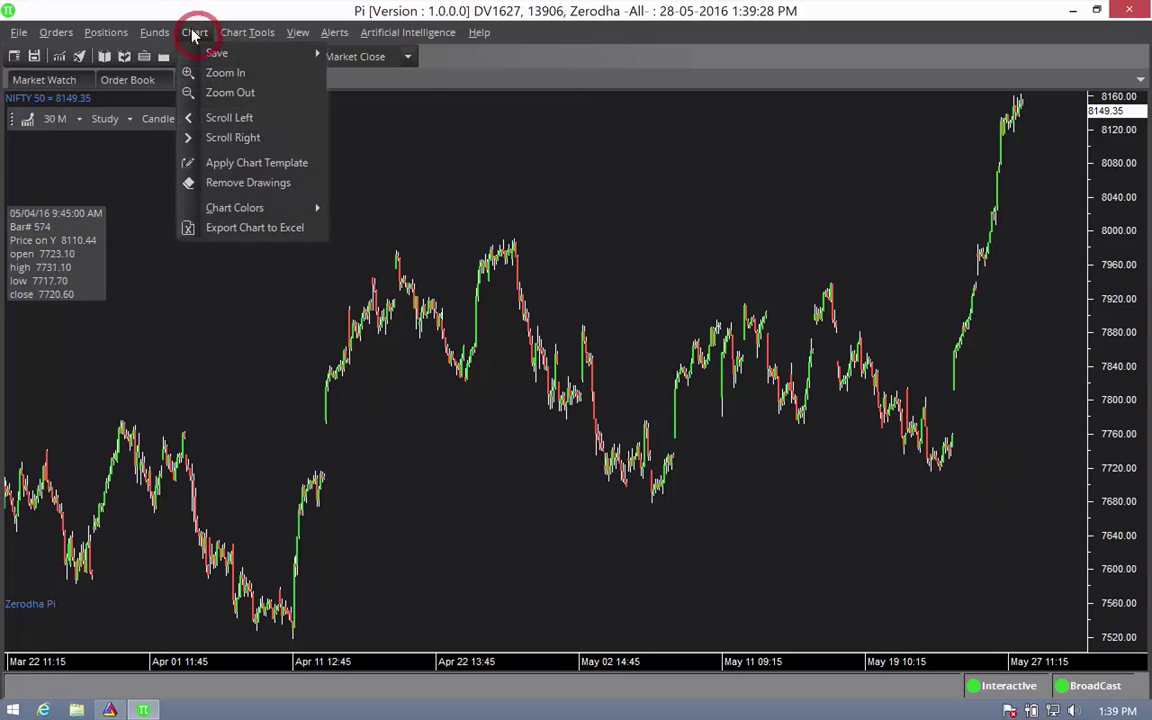
left_click(256, 228)
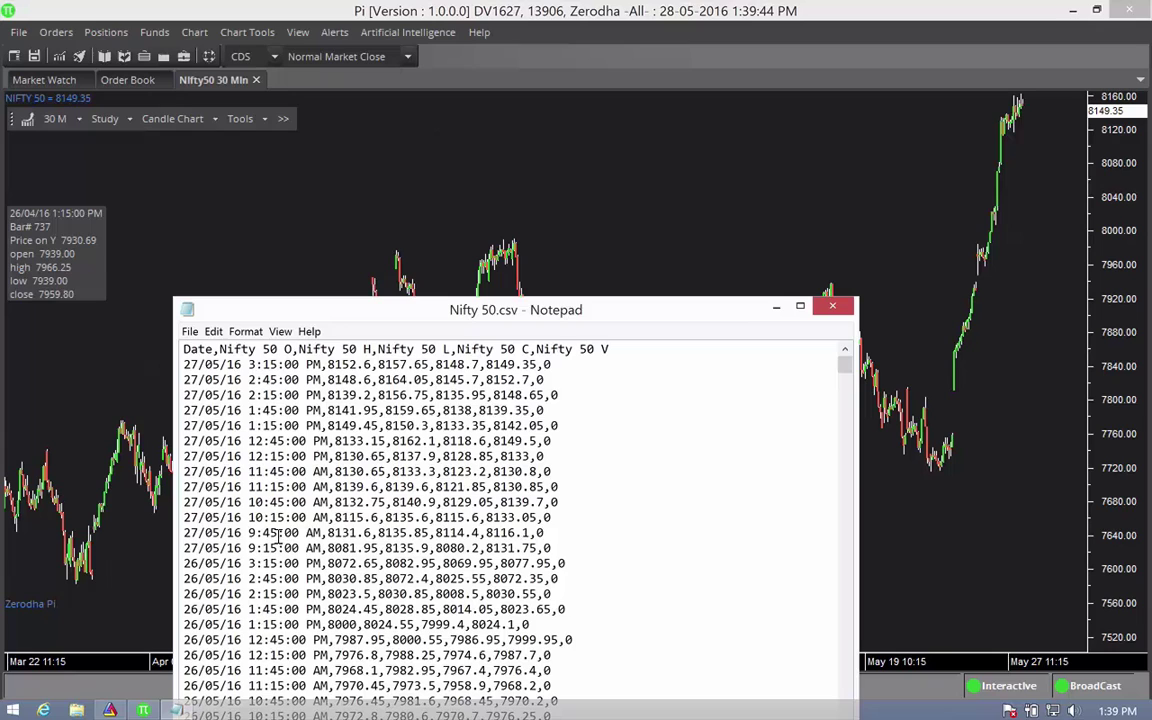
Step: Open Nifty 50.csv from C:\Zerodha\Pi\Exported in File Explorer
left_click(76, 710)
double_click(598, 325)
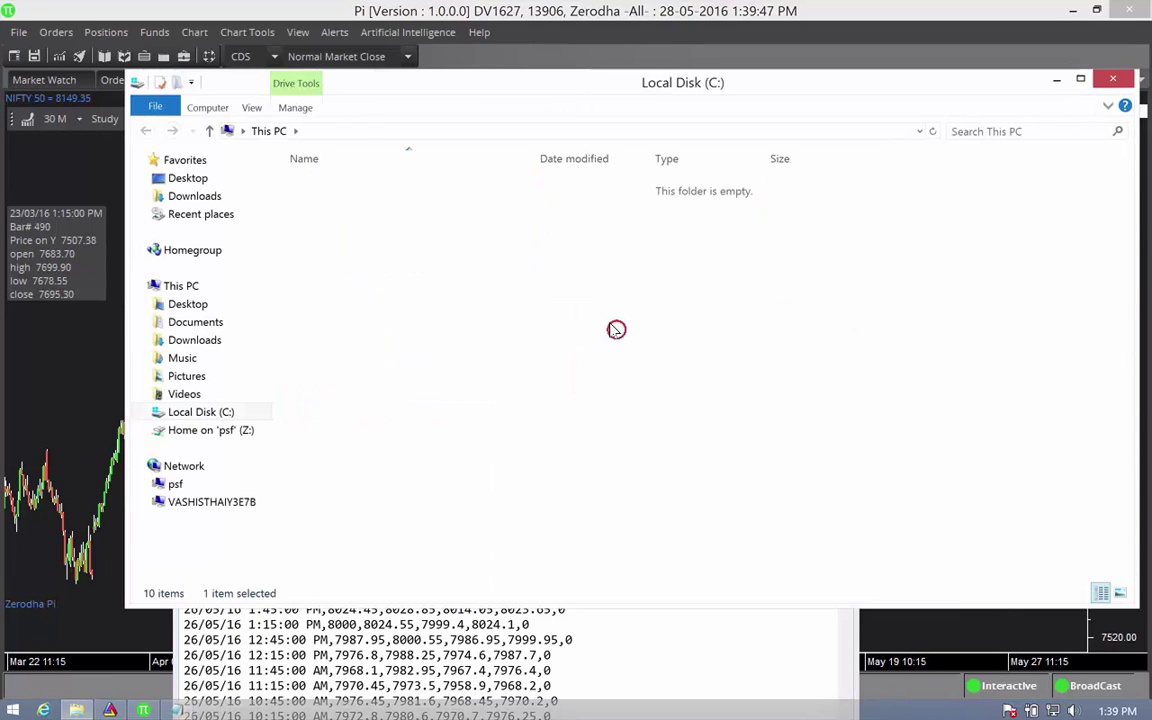
double_click(330, 317)
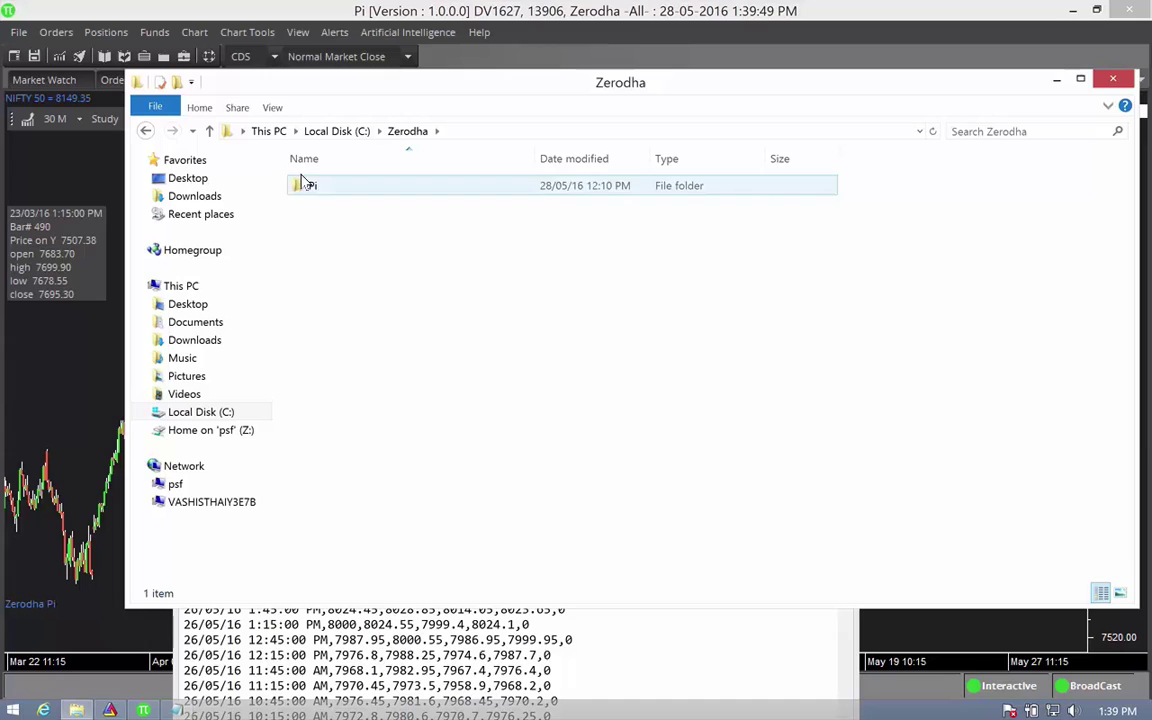
double_click(312, 186)
double_click(330, 280)
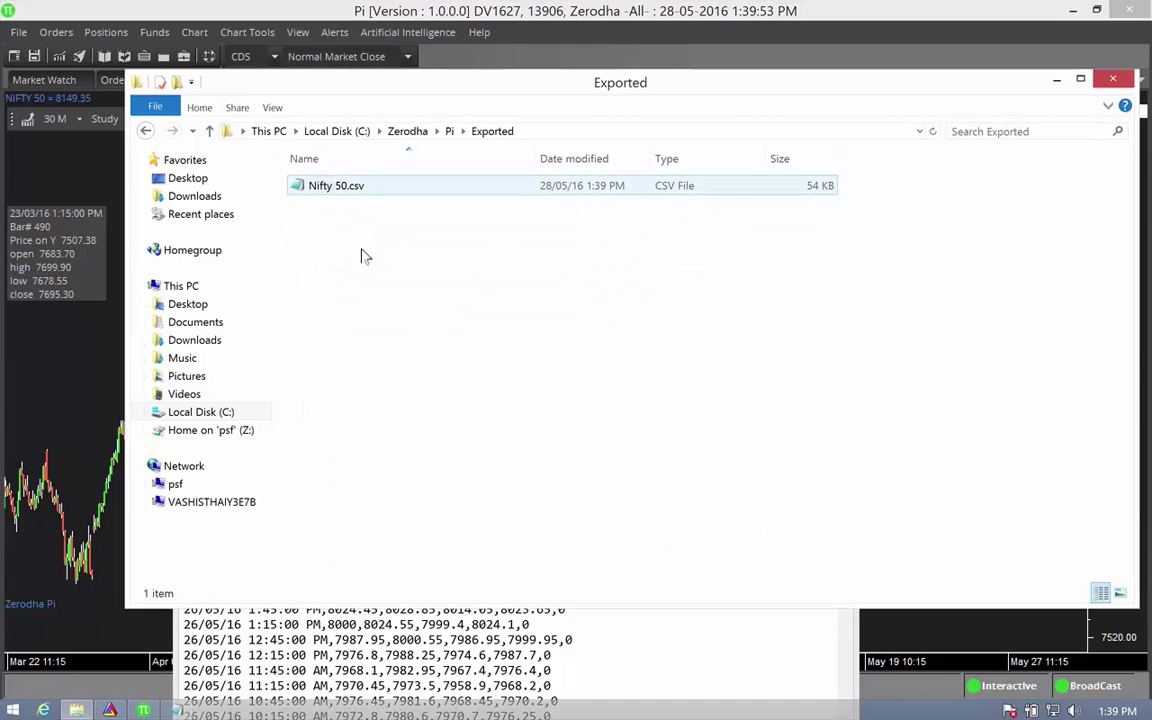
double_click(314, 190)
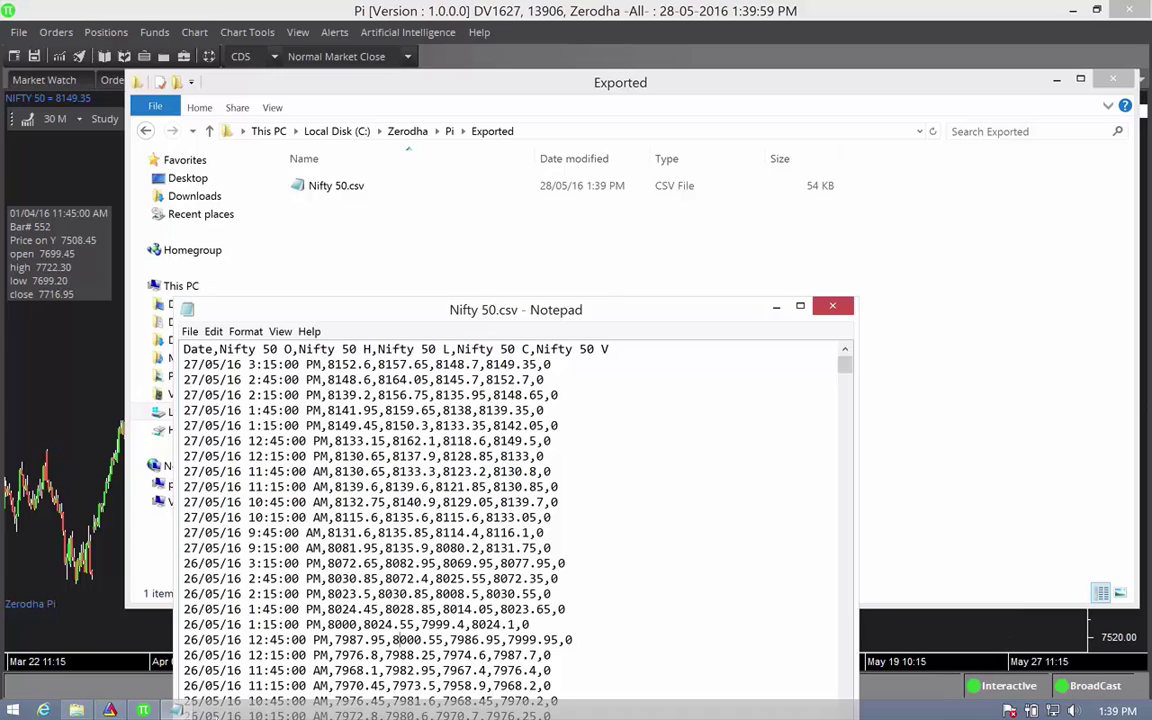
Step: Select the date and time on the first data line to inspect their format
left_click_drag(182, 364, 251, 364)
left_click(240, 364)
left_click(322, 364)
left_click(262, 350)
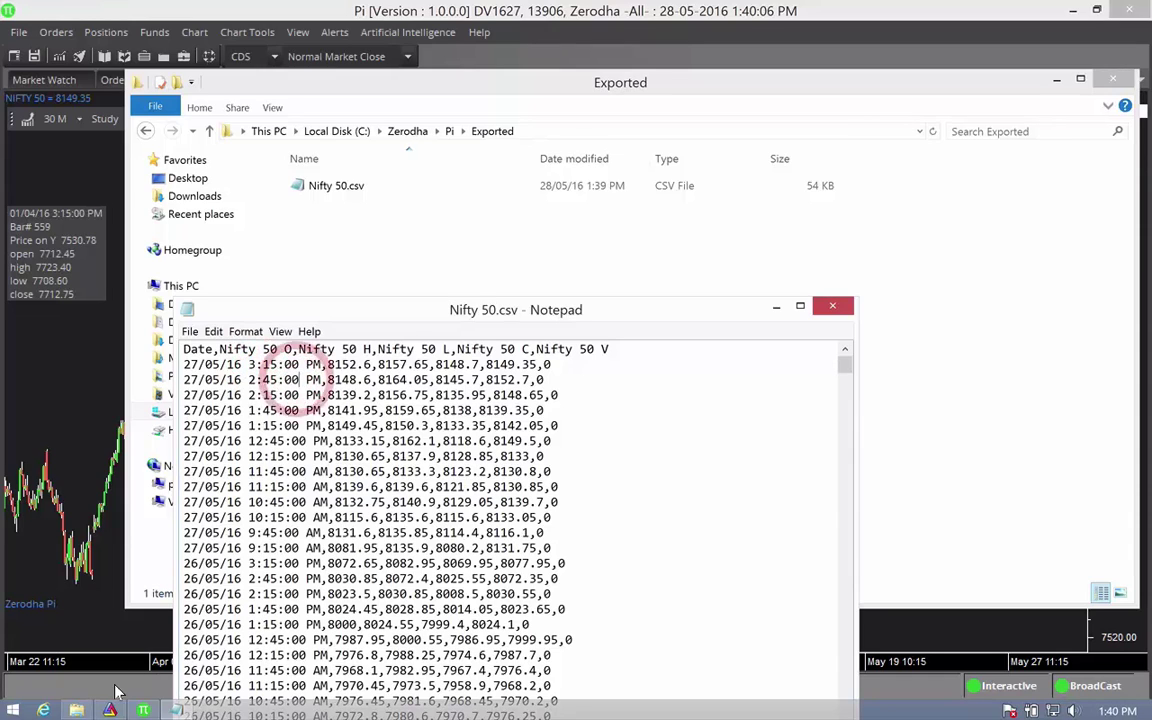
Step: Close the empty Nifty 50 chart and start an ASCII import of Nifty 50.csv
left_click(109, 710)
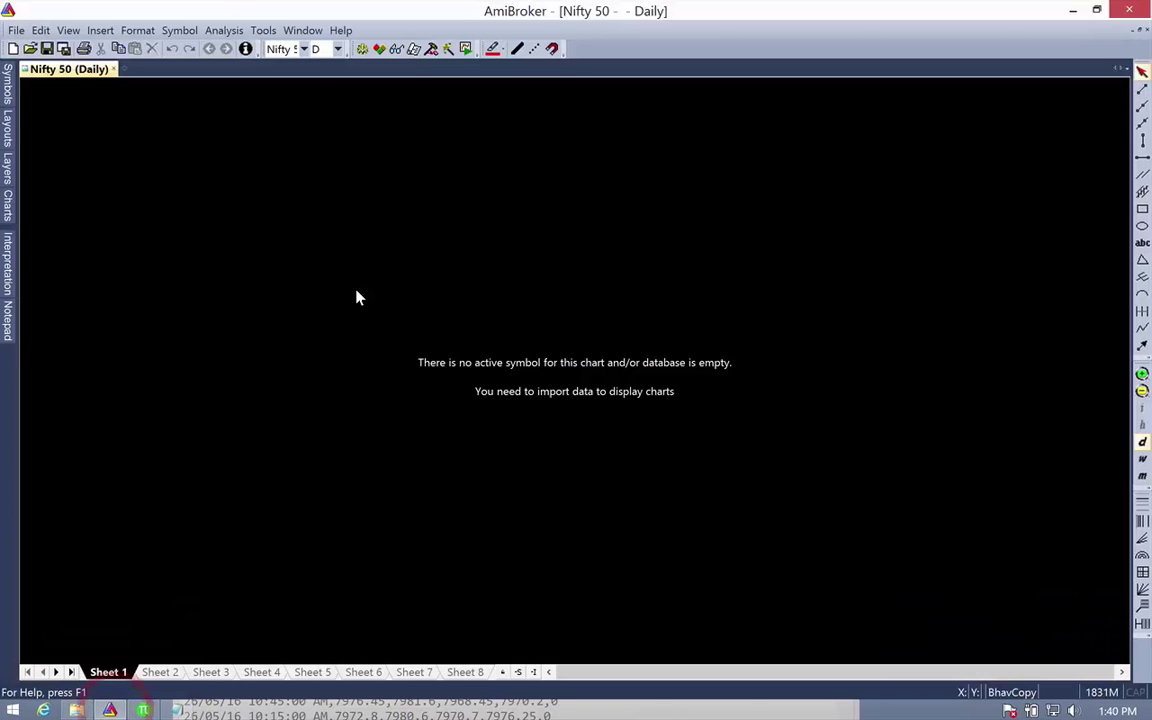
left_click(113, 69)
left_click(650, 458)
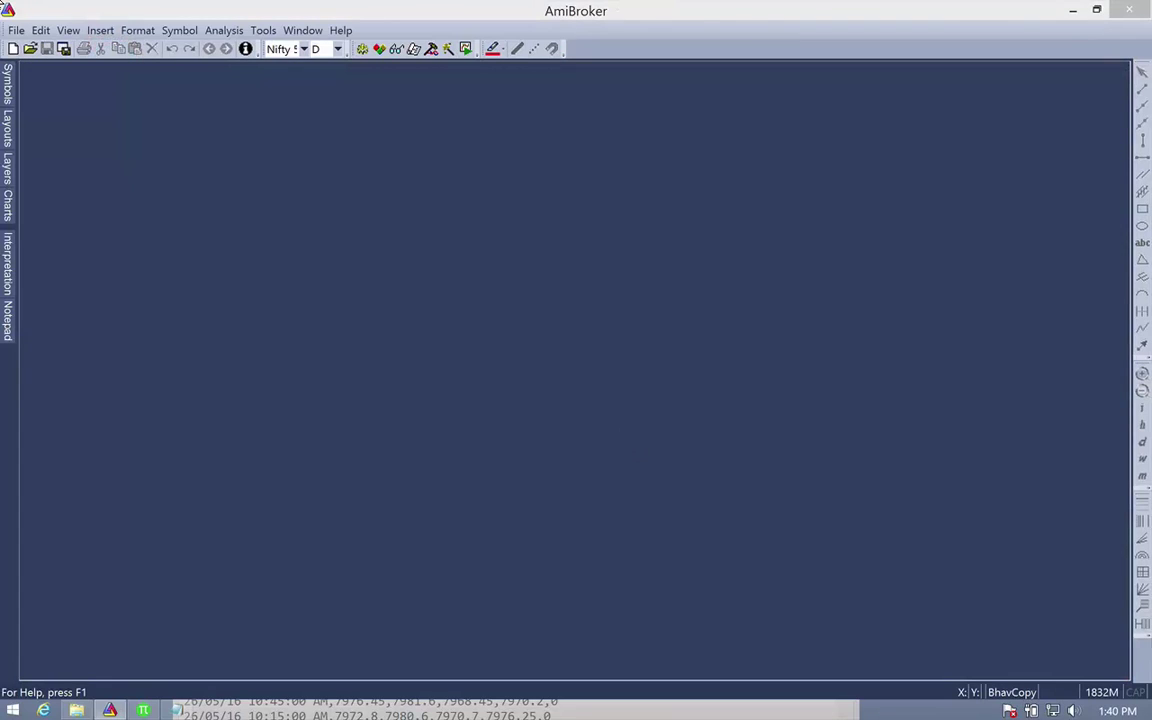
left_click(15, 30)
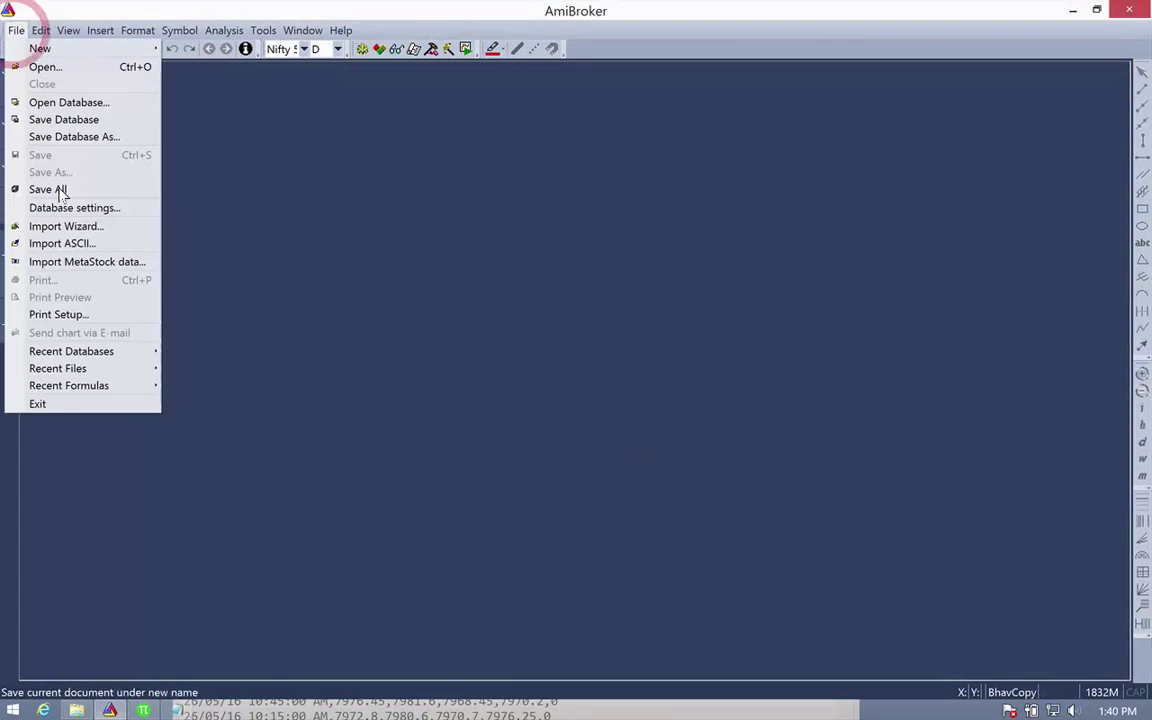
left_click(71, 223)
left_click(630, 298)
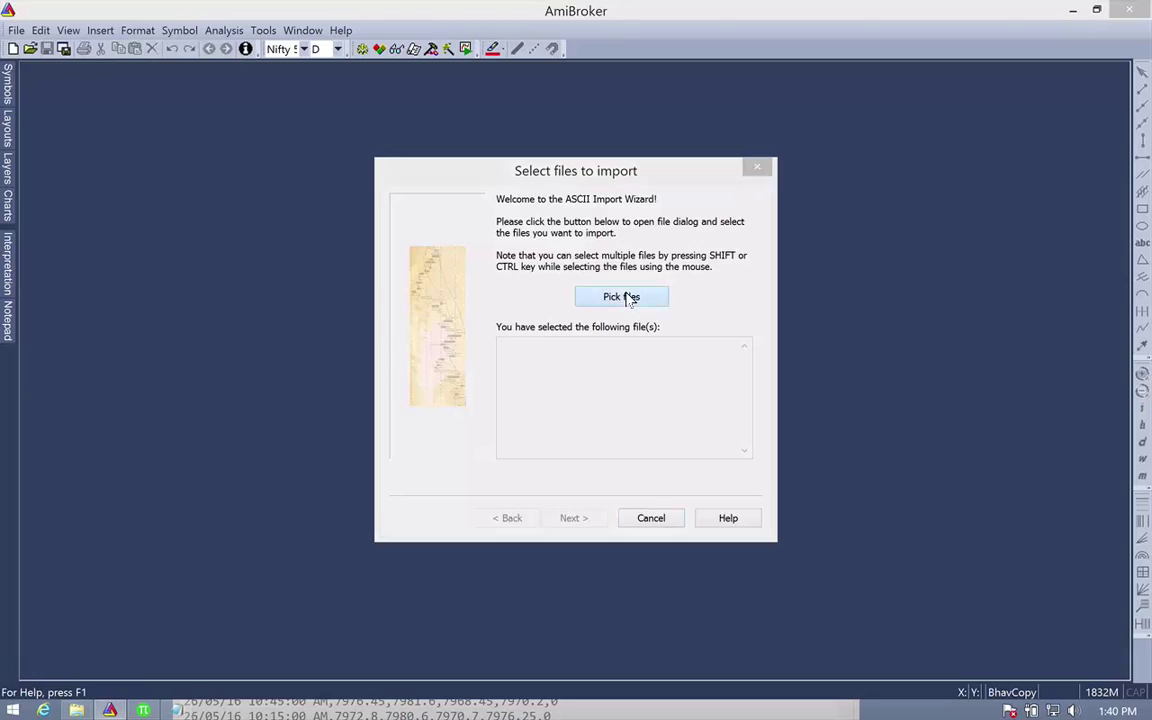
left_click(452, 252)
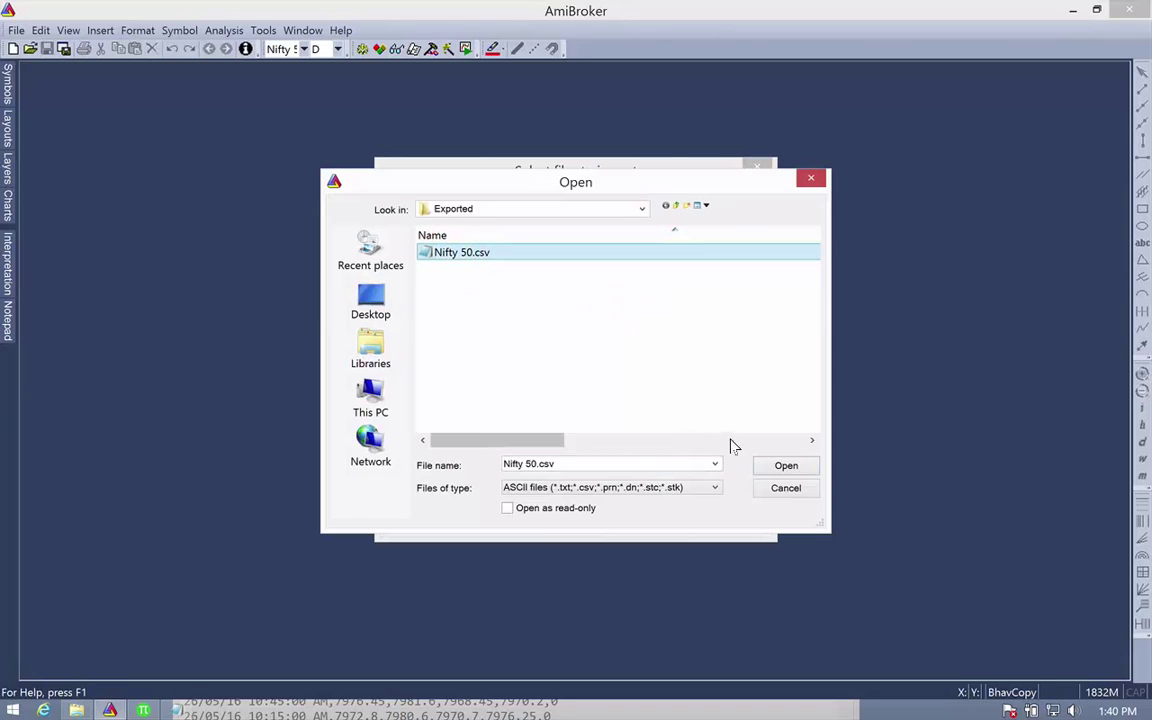
left_click(776, 465)
left_click(573, 517)
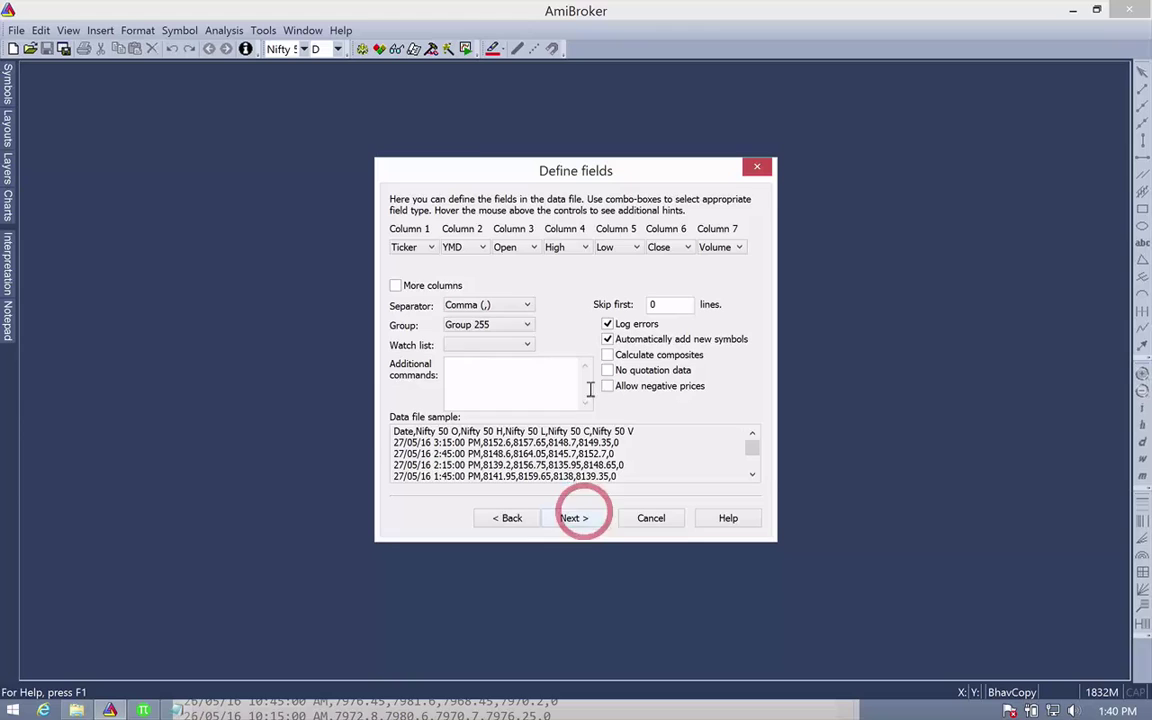
Step: Set import columns 1–3 to DMY, Open and High
left_click(429, 248)
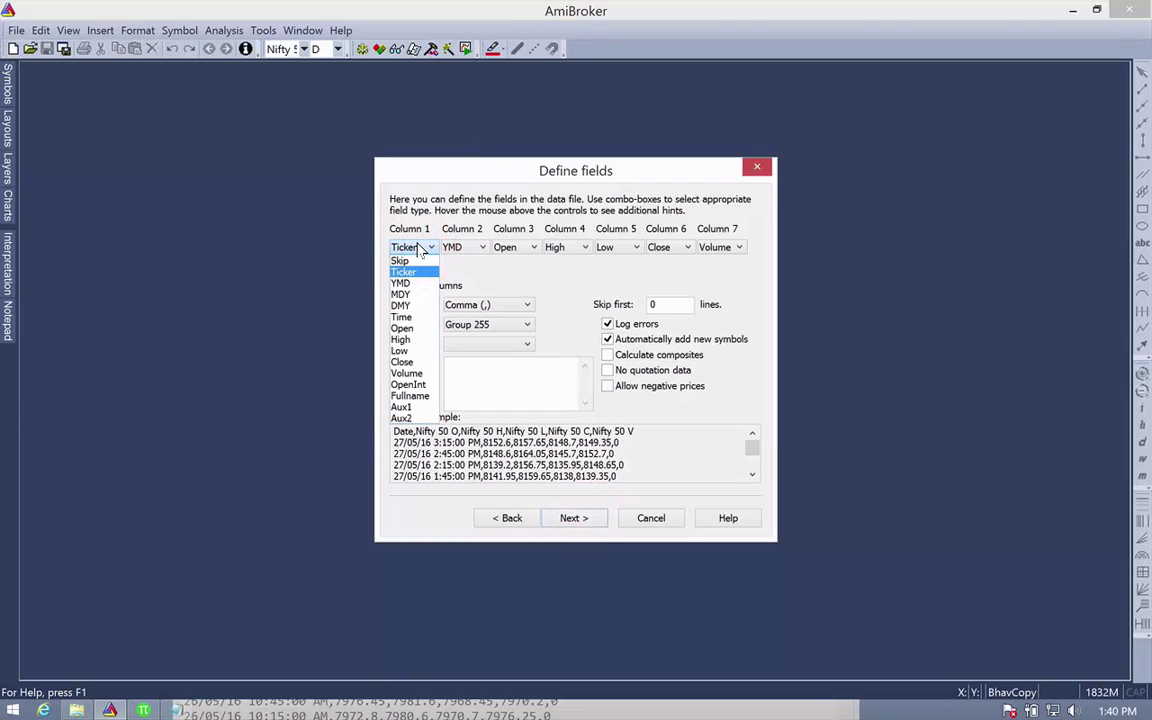
left_click(176, 710)
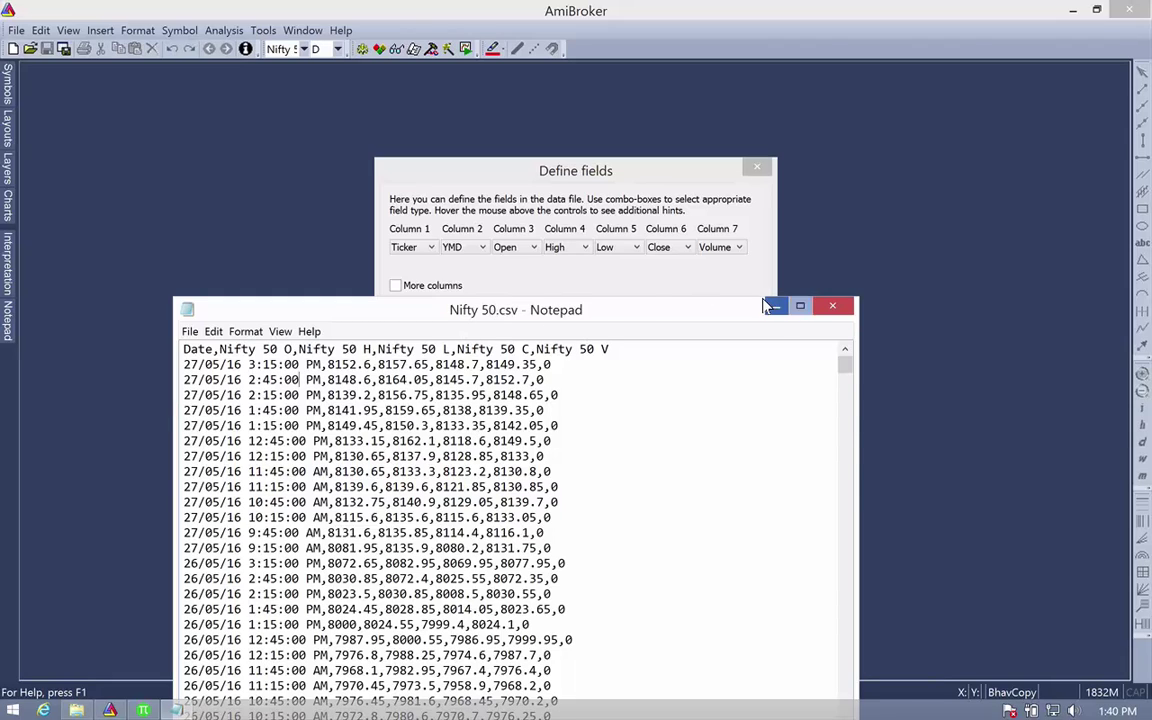
left_click(543, 260)
left_click(394, 248)
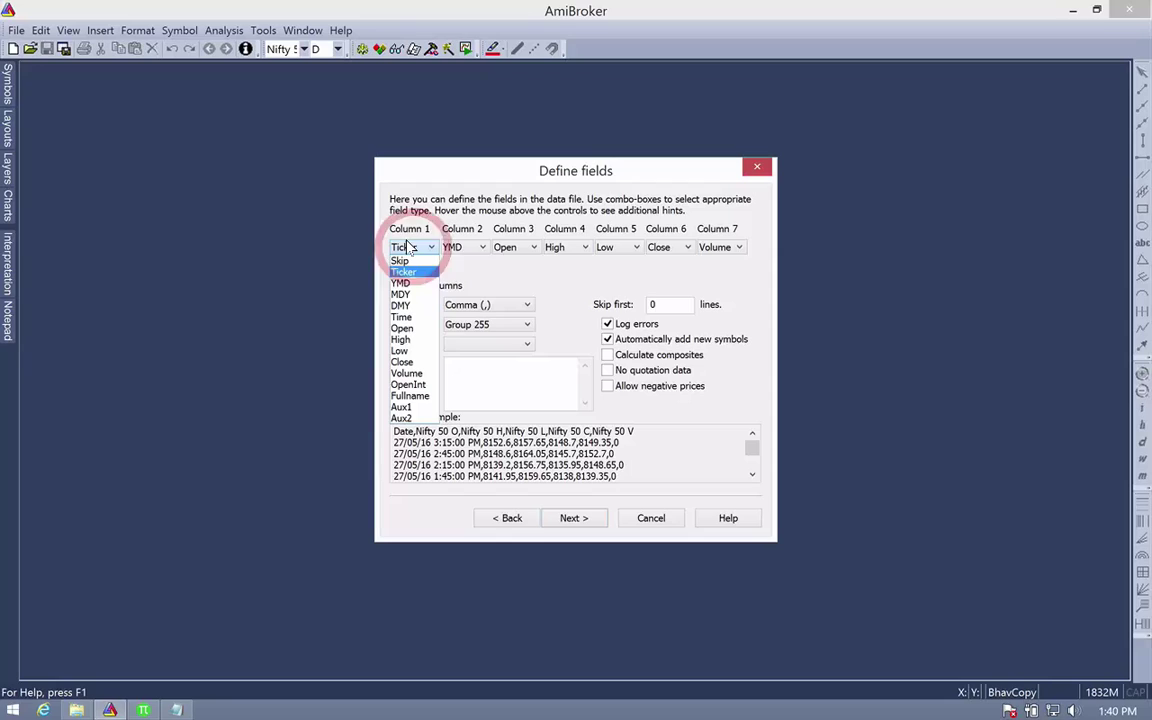
left_click(400, 305)
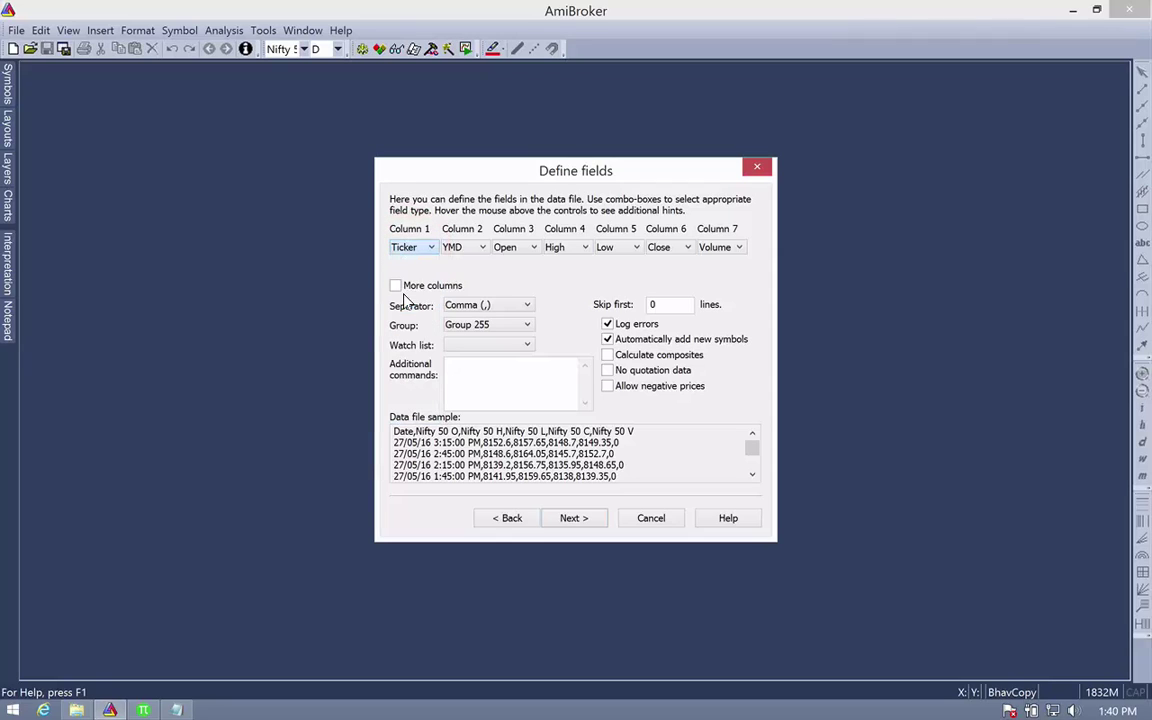
left_click(463, 247)
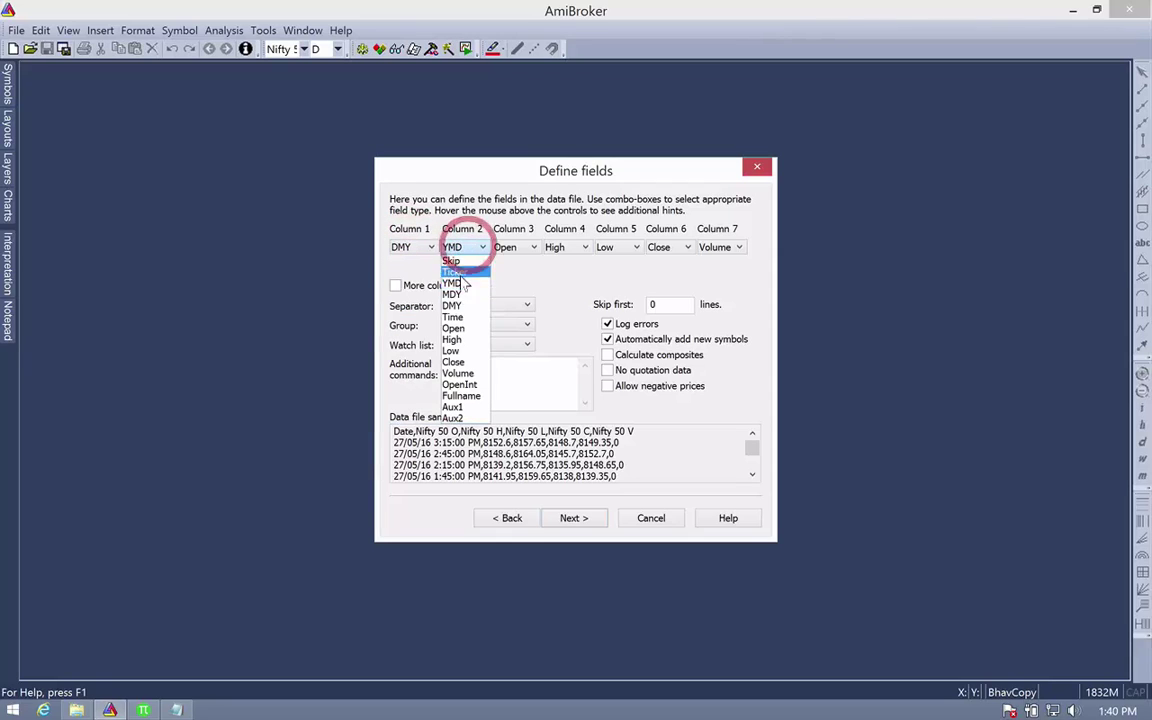
left_click(455, 328)
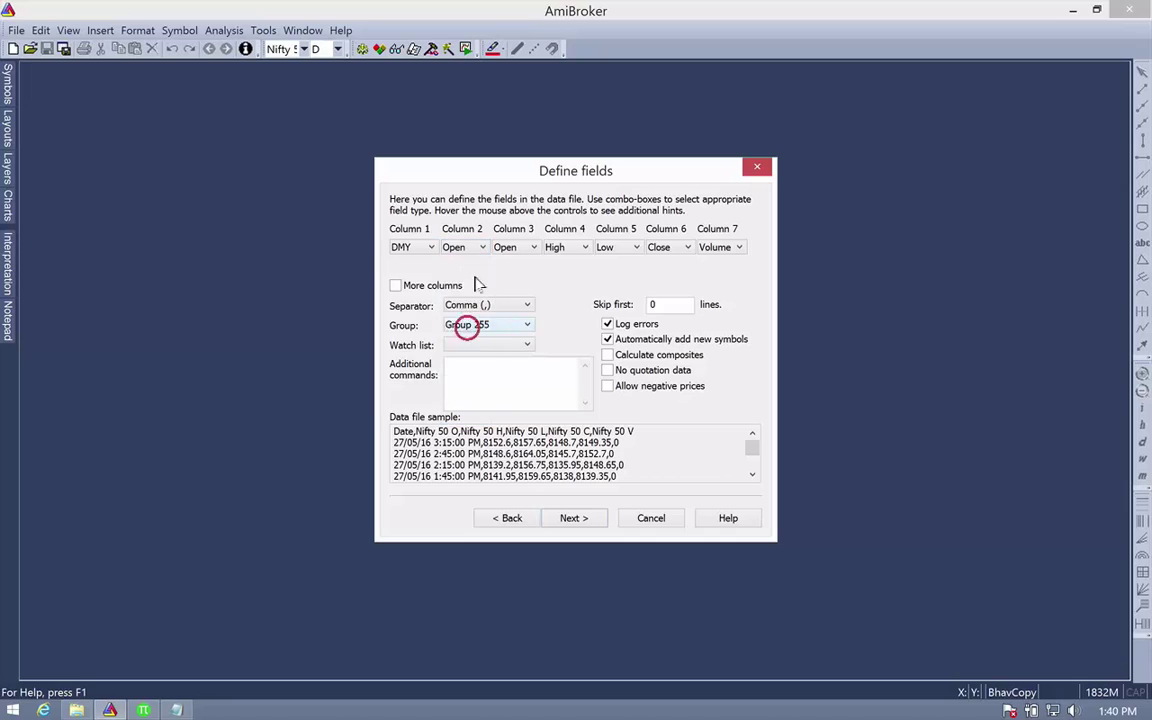
left_click(496, 250)
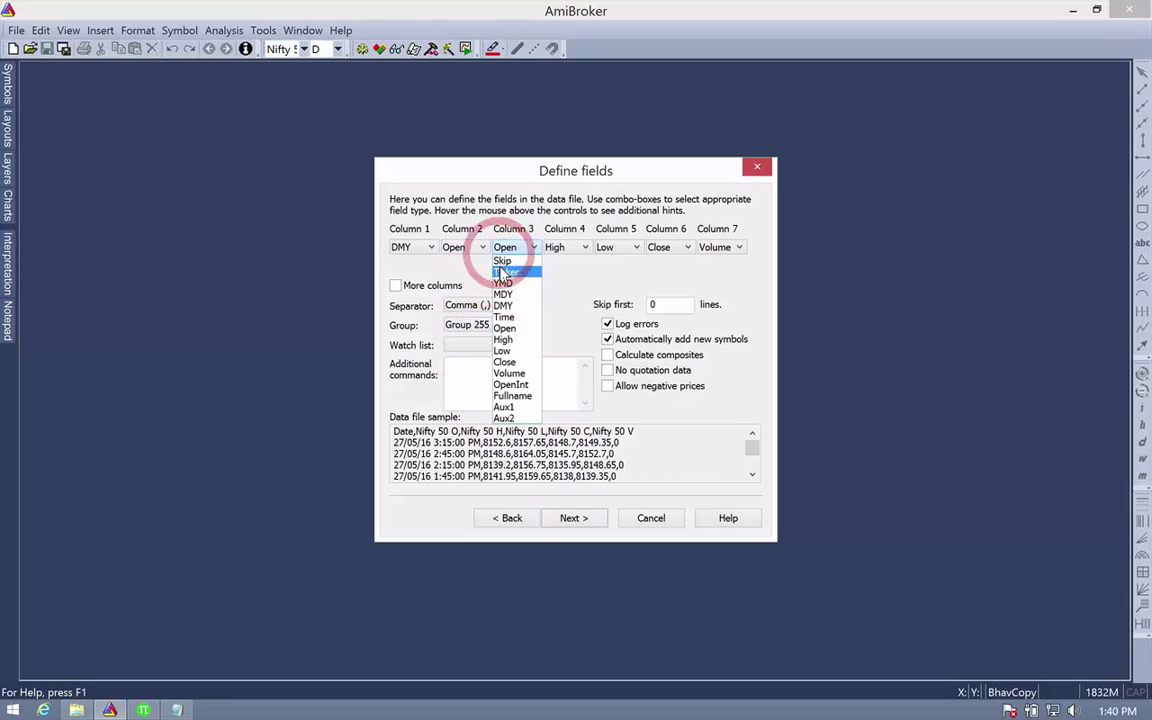
left_click(512, 340)
Step: Set import columns 4–7 to Low, Close, Volume and Skip
left_click(566, 247)
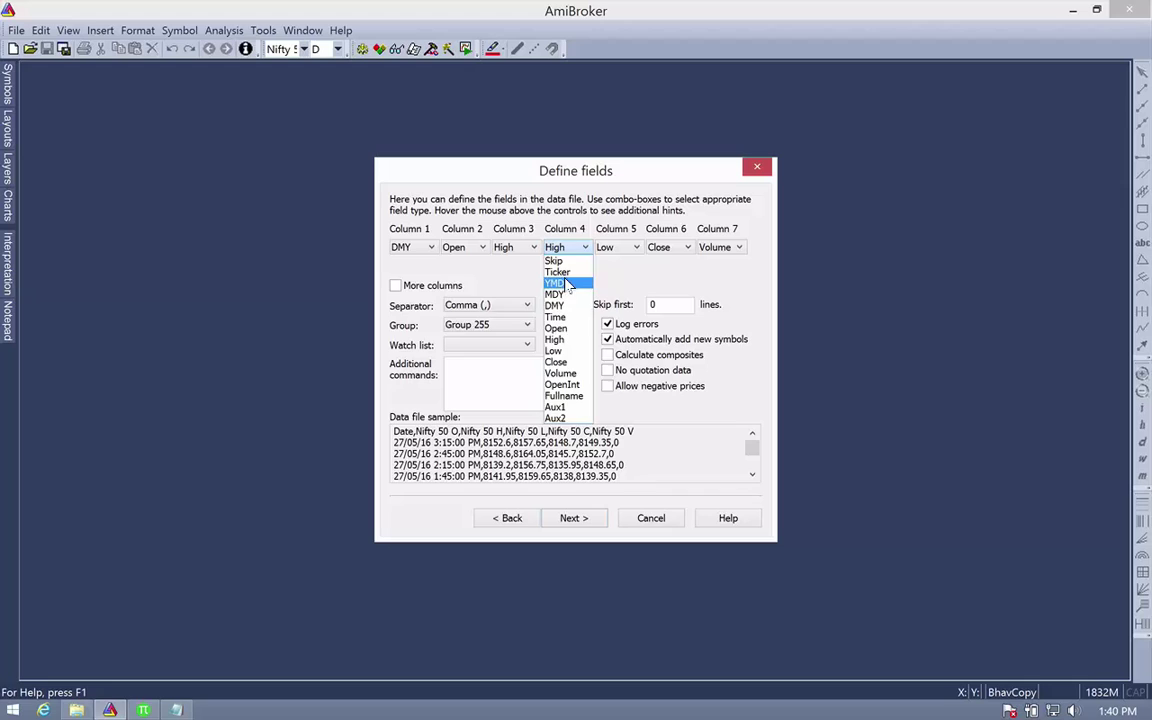
left_click(567, 350)
left_click(617, 247)
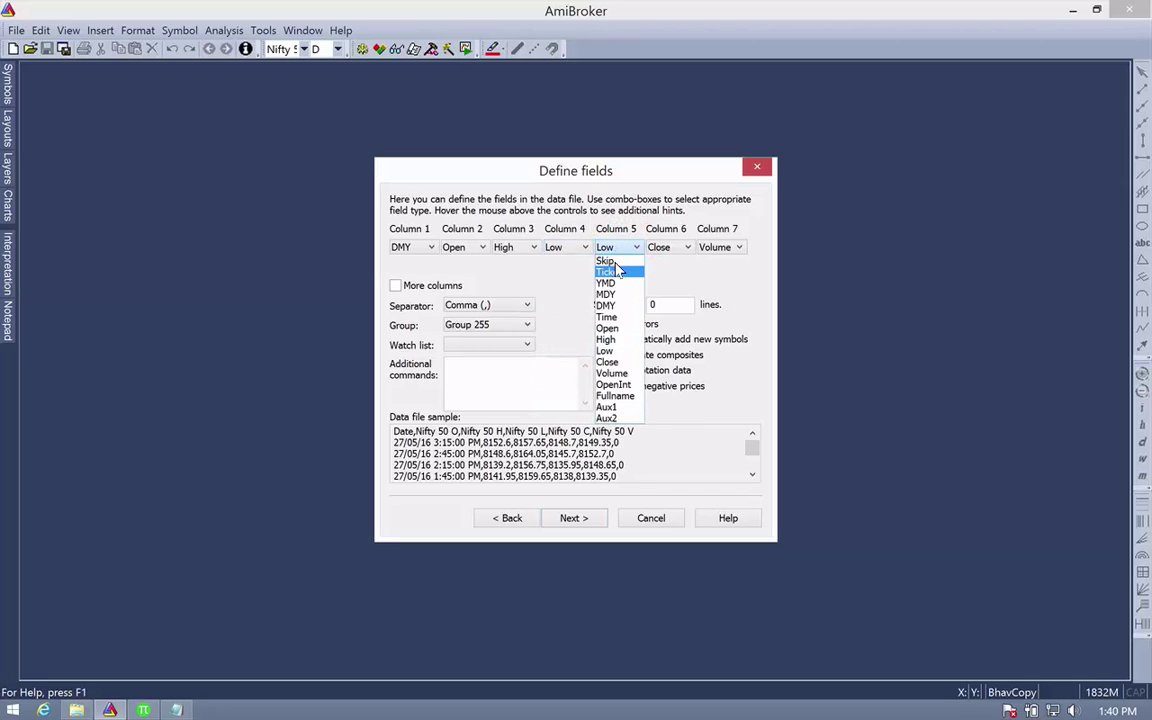
left_click(610, 361)
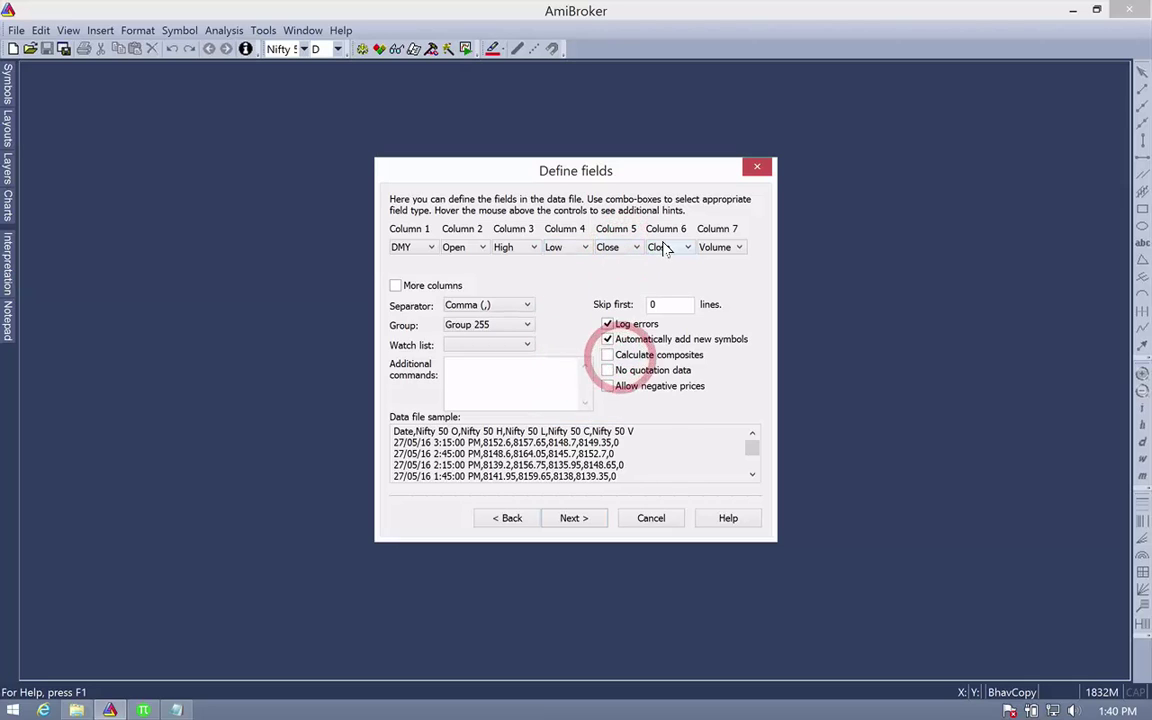
left_click(668, 247)
left_click(666, 372)
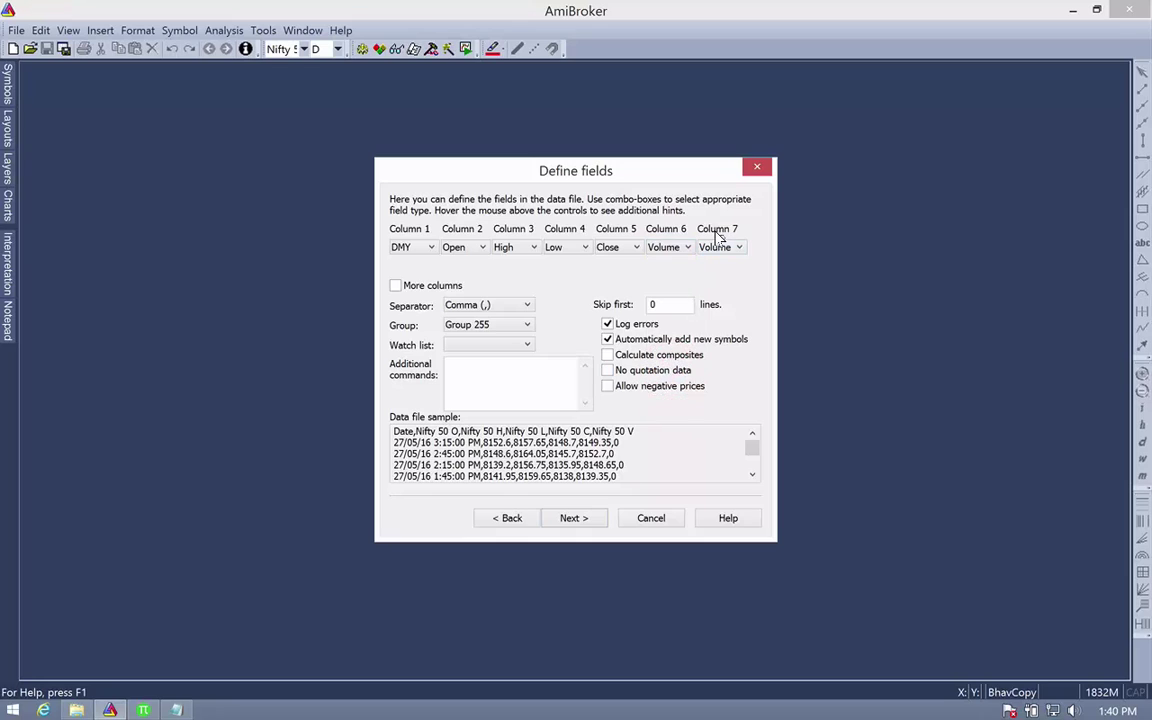
left_click(718, 248)
left_click(725, 260)
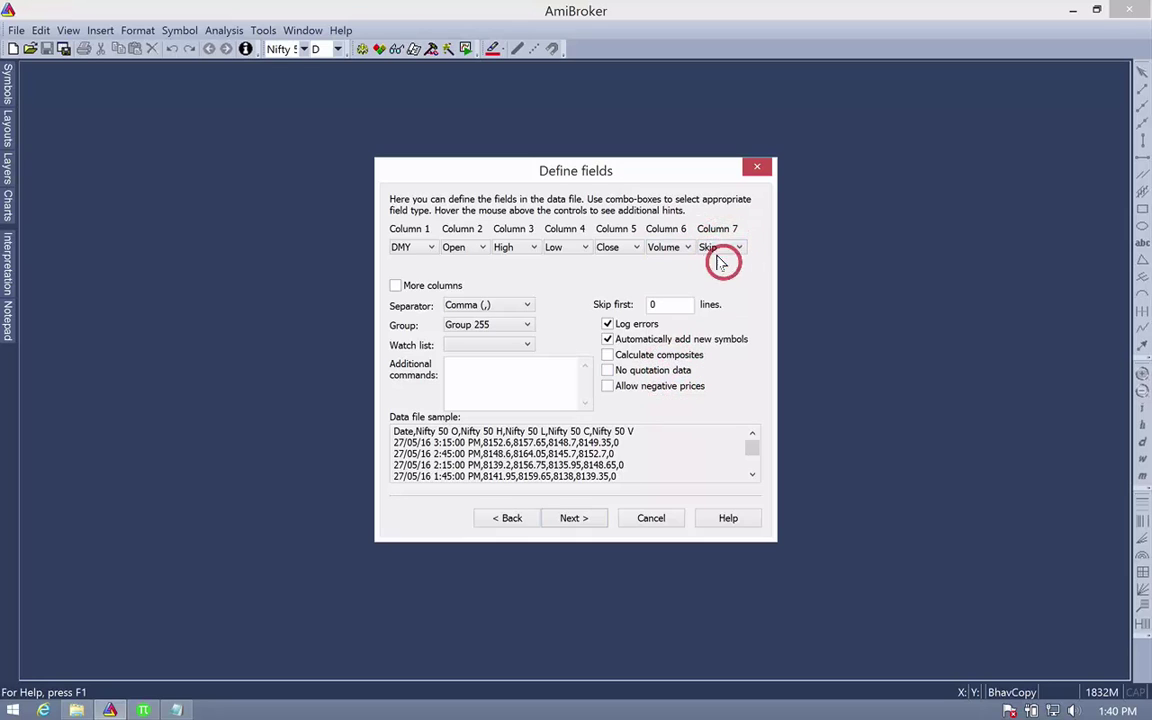
Step: Put imported symbols in the Undefined group and skip the first 1 header line
left_click(505, 324)
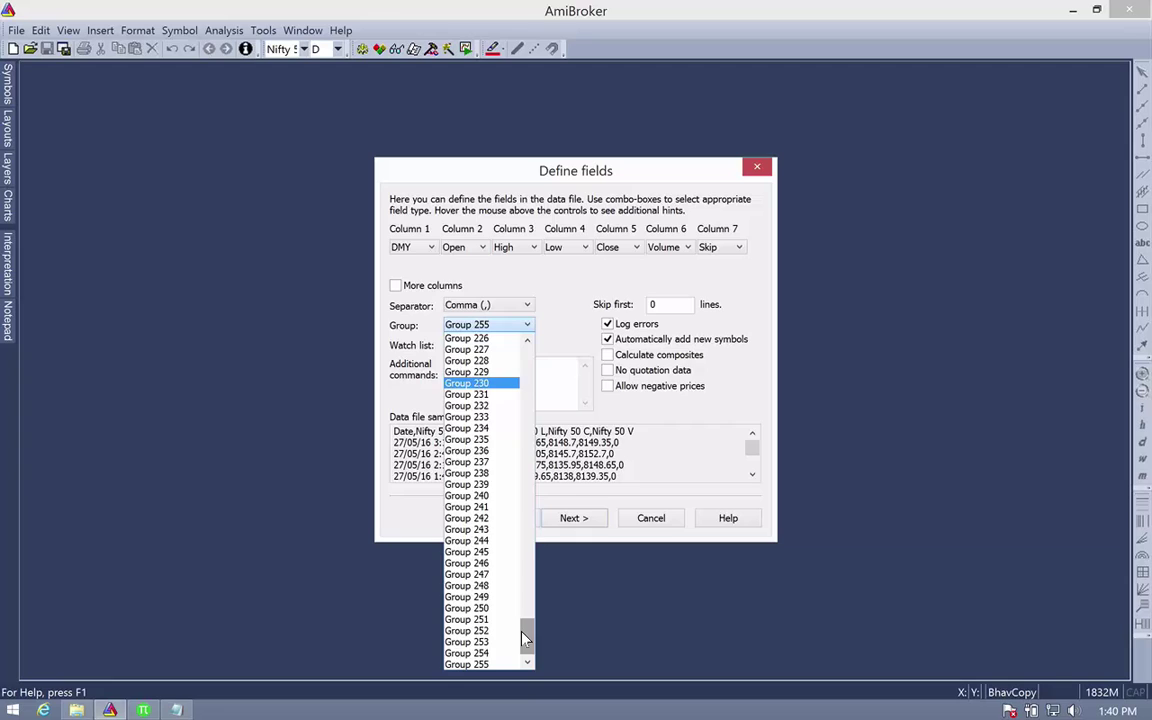
left_click_drag(525, 638, 527, 342)
left_click(500, 337)
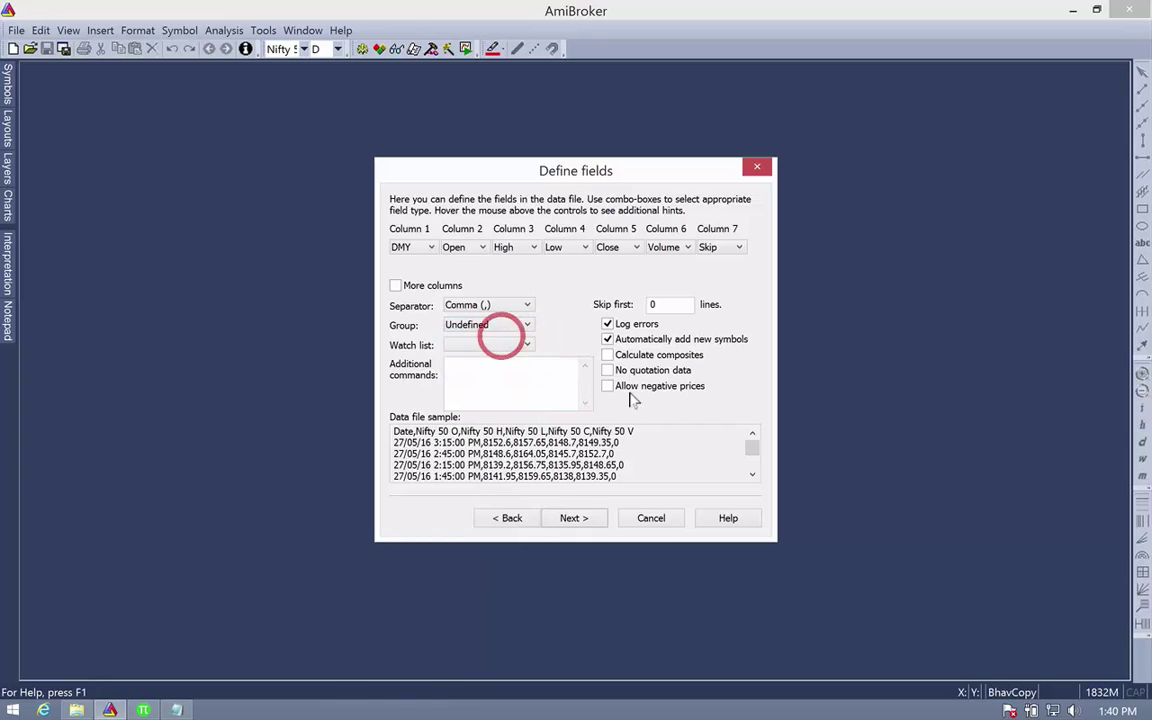
left_click_drag(645, 432, 381, 432)
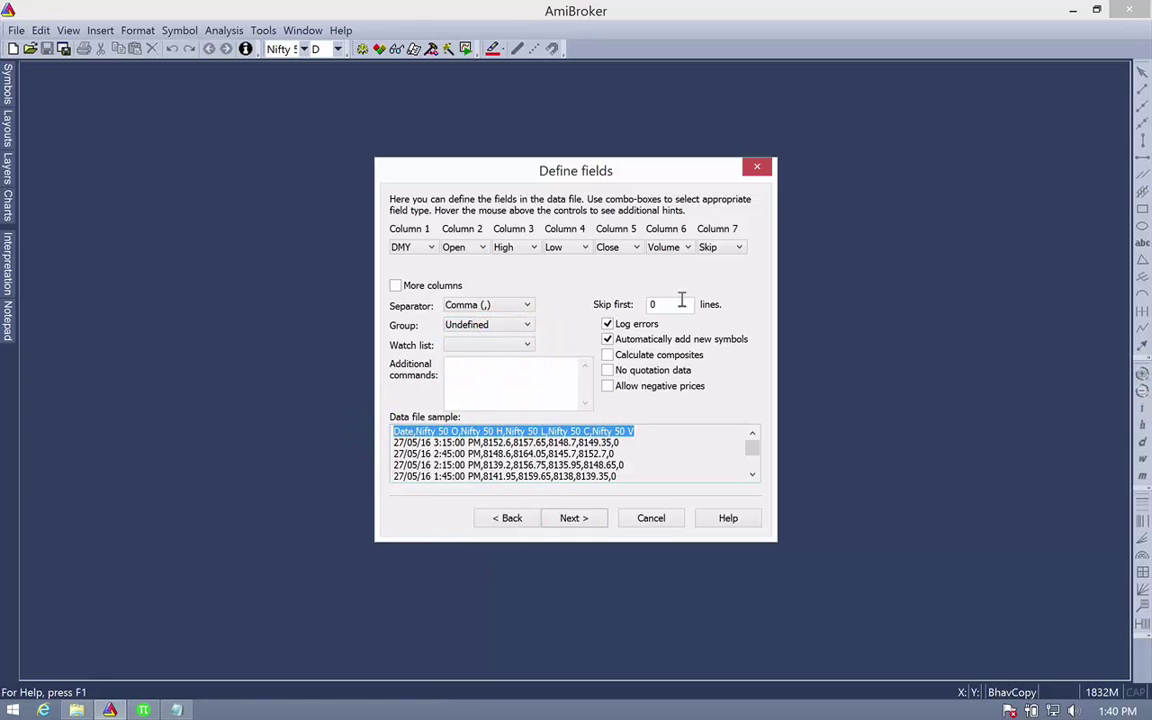
double_click(679, 302)
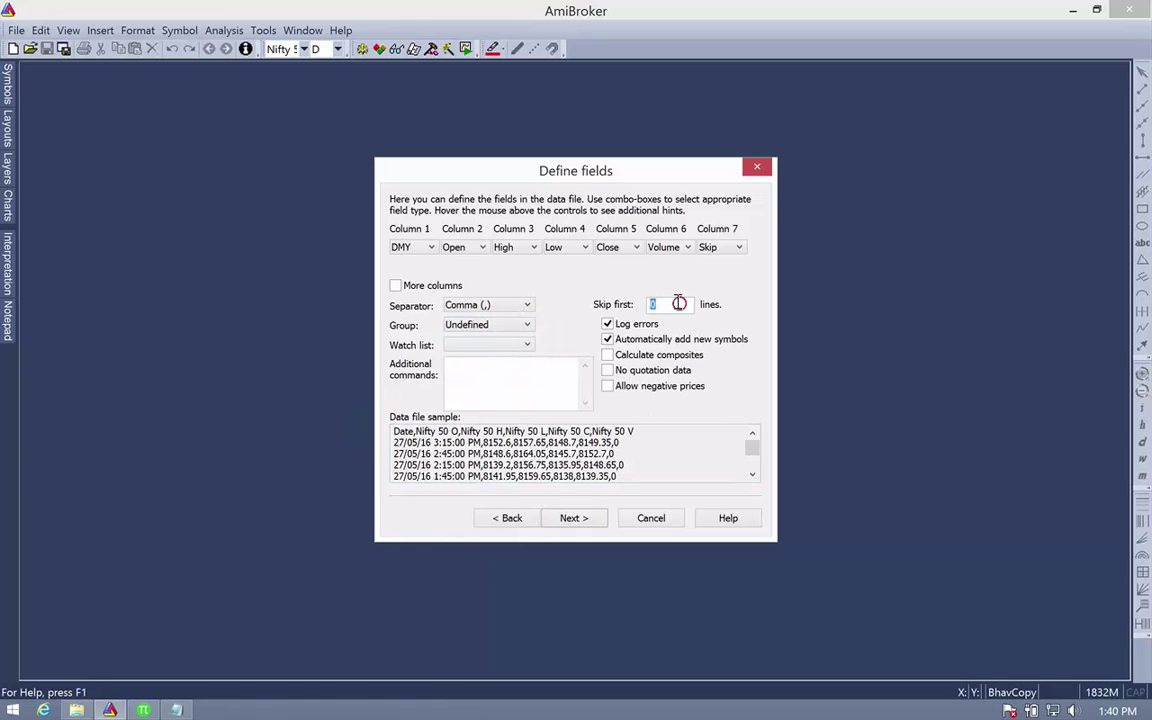
Step: Finish the import wizard and open the Nifty 50 daily chart from the Symbols list
left_click(585, 516)
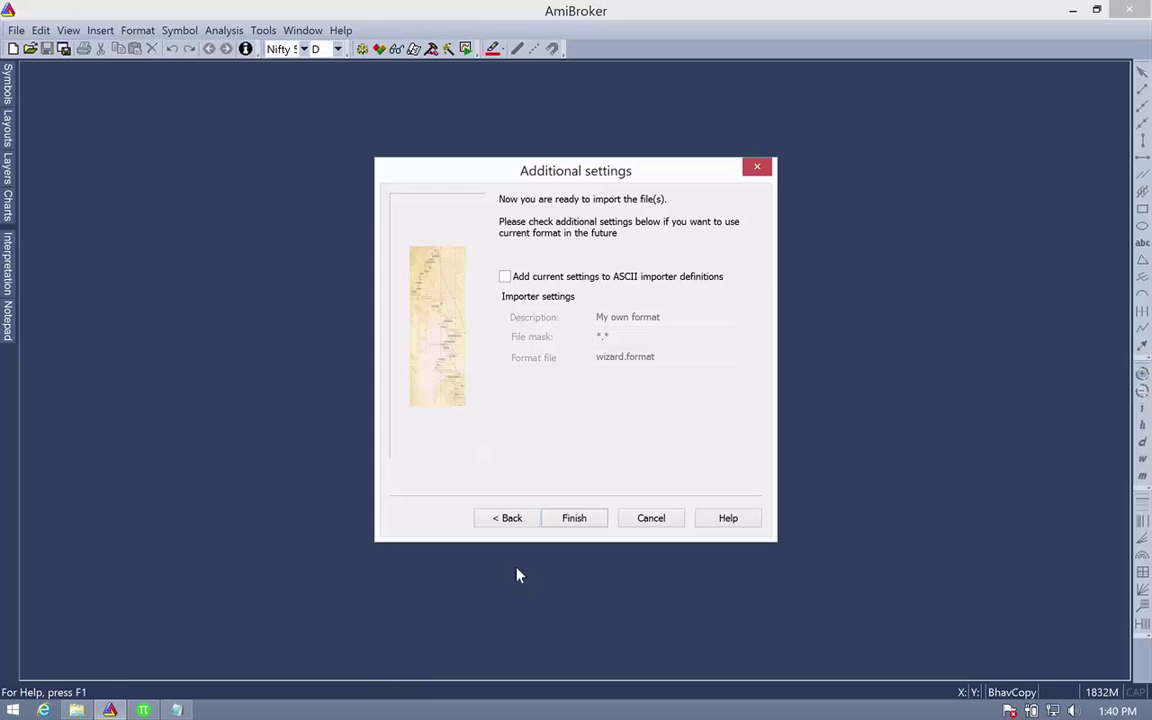
left_click(573, 518)
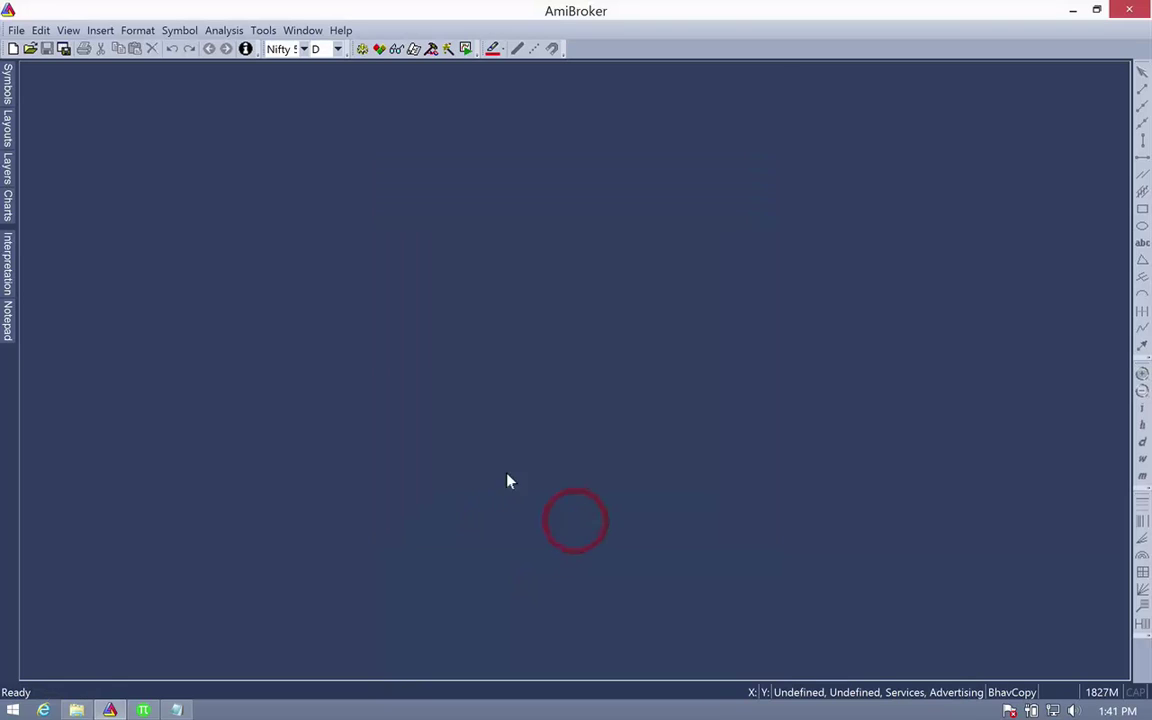
left_click(7, 82)
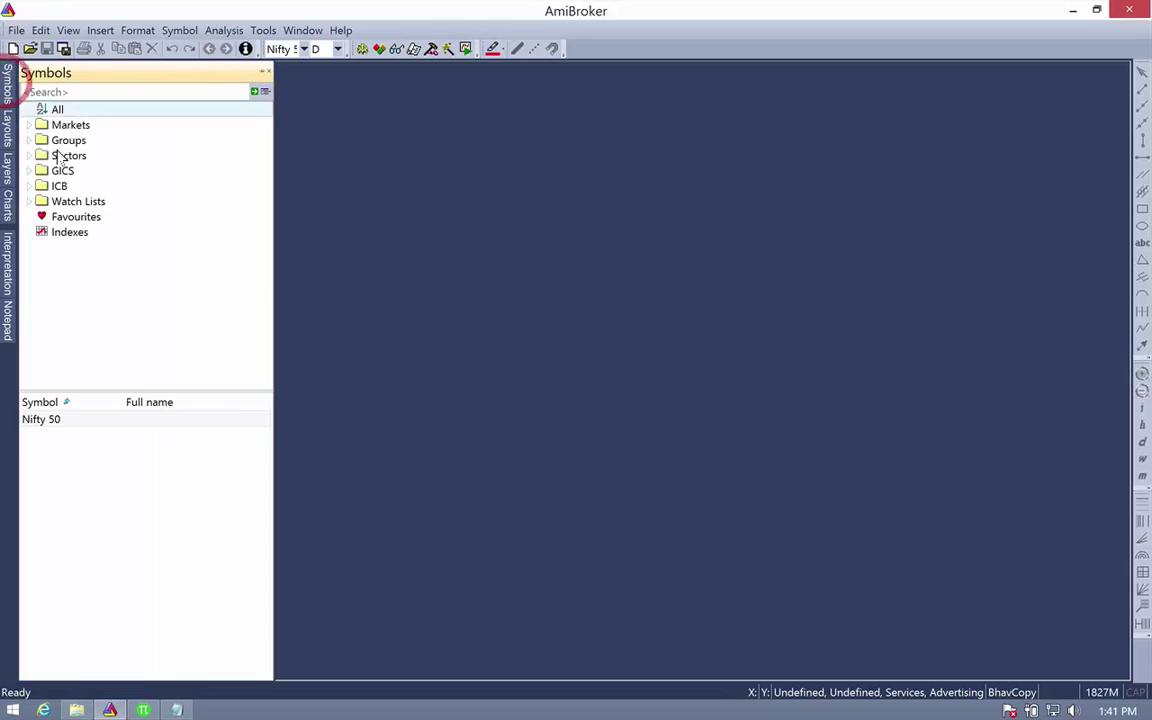
left_click(50, 418)
double_click(55, 419)
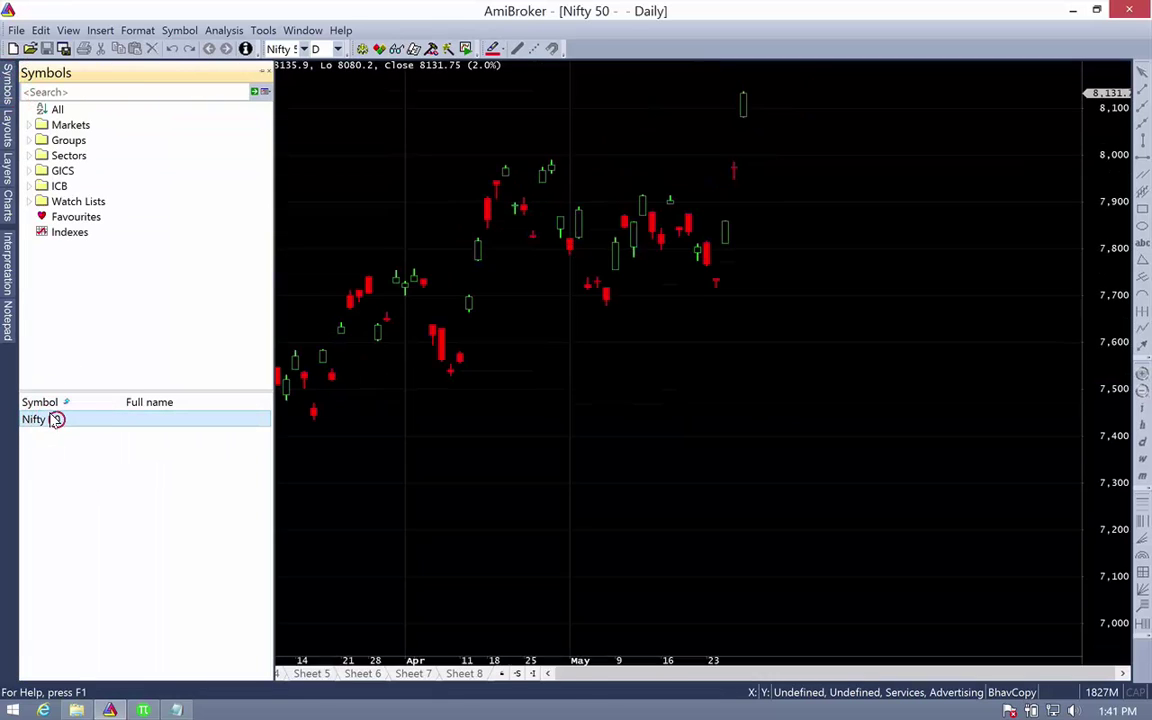
Step: Check the chart's latest bar, then bring Nifty 50.csv back up in Notepad
left_click(697, 285)
left_click(865, 305)
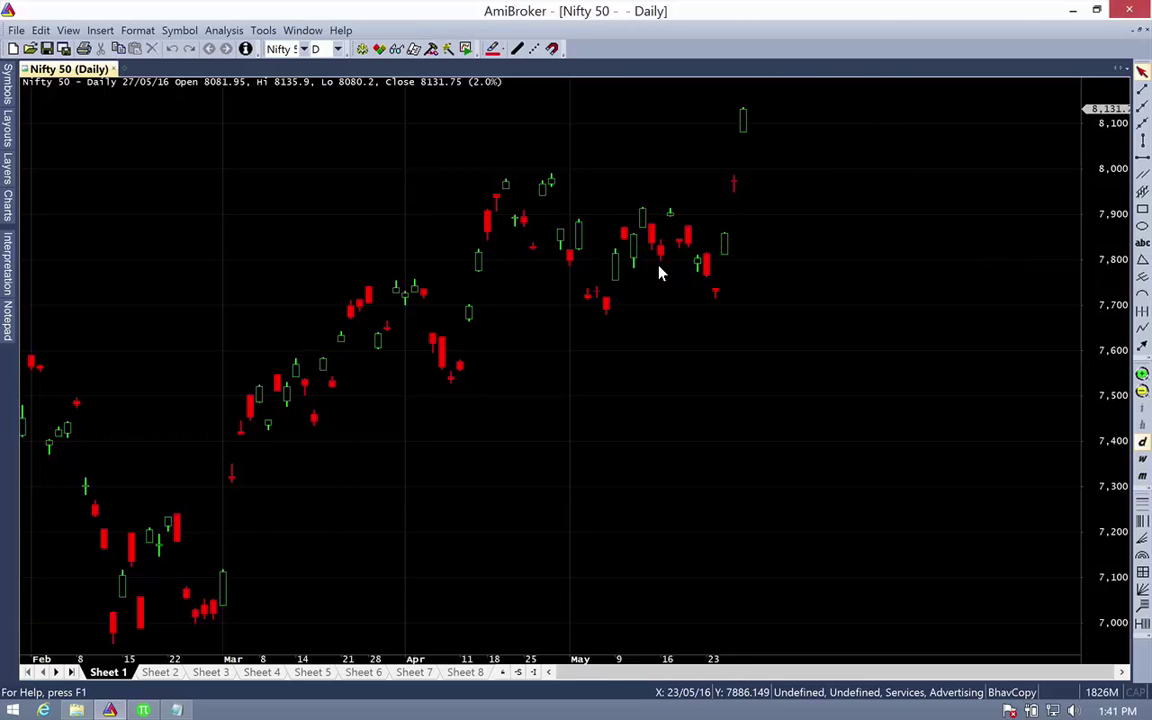
left_click(176, 710)
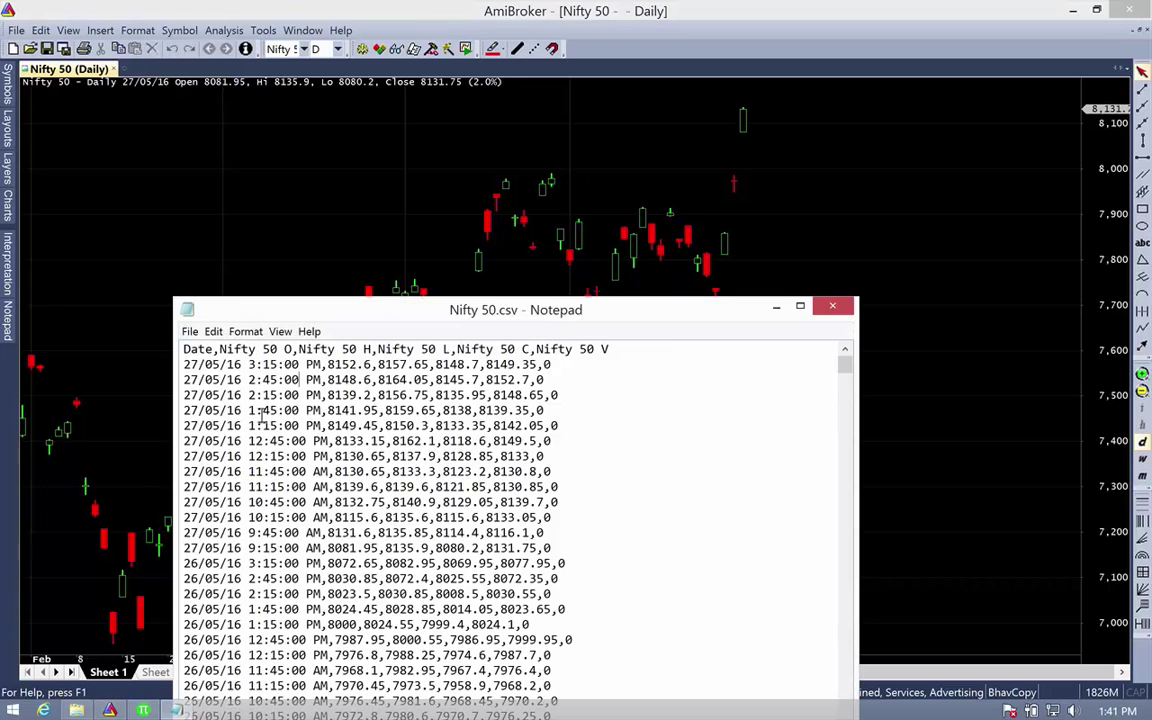
Step: Permanently delete the Nifty 50 symbol from AmiBroker's Symbols list, leaving an empty chart
left_click_drag(315, 360, 167, 368)
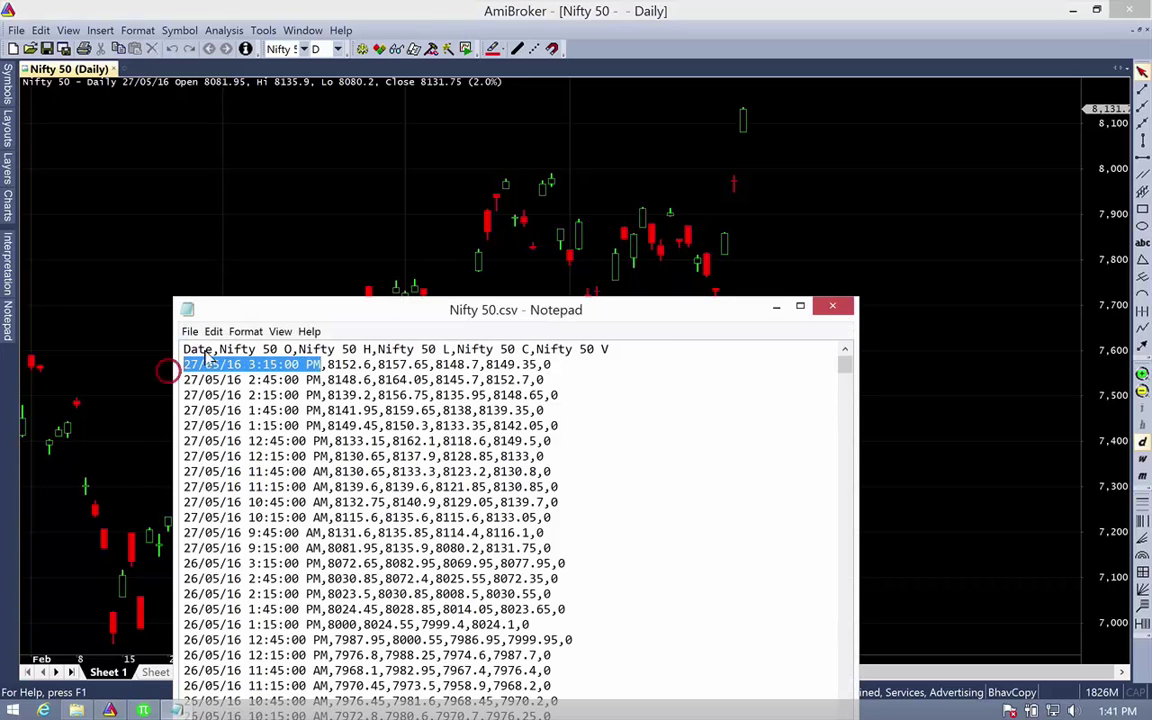
left_click(776, 306)
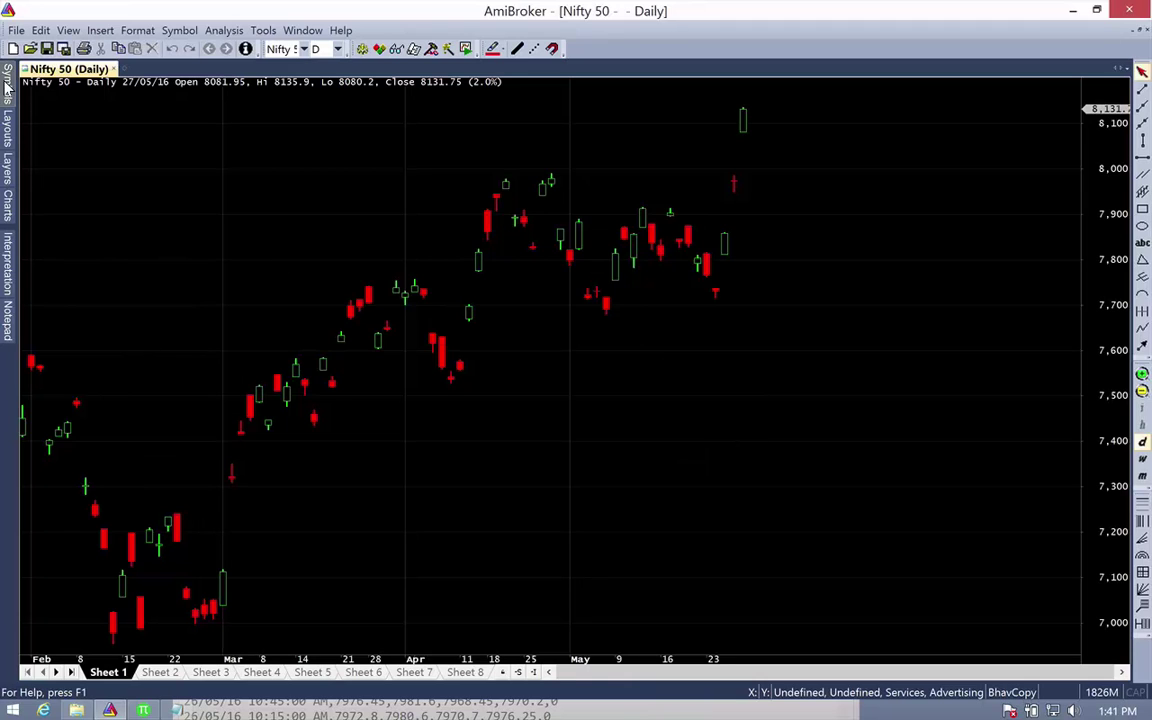
mouse_move(6, 88)
right_click(62, 422)
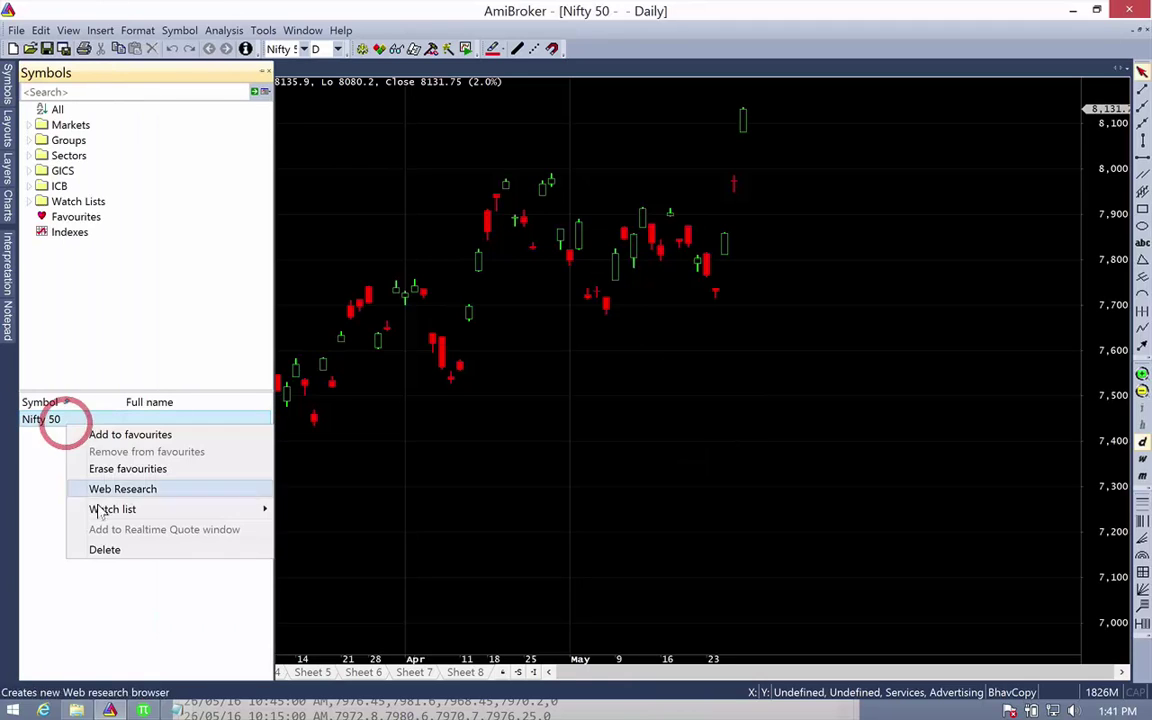
left_click(116, 550)
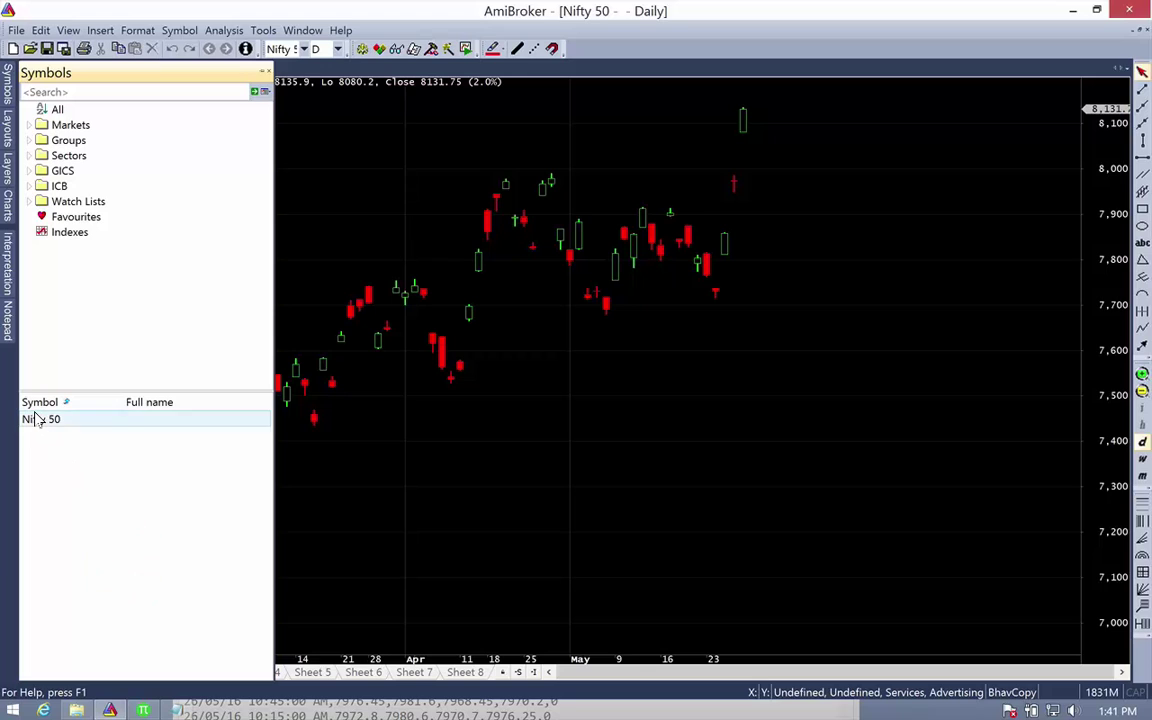
right_click(36, 419)
left_click(86, 544)
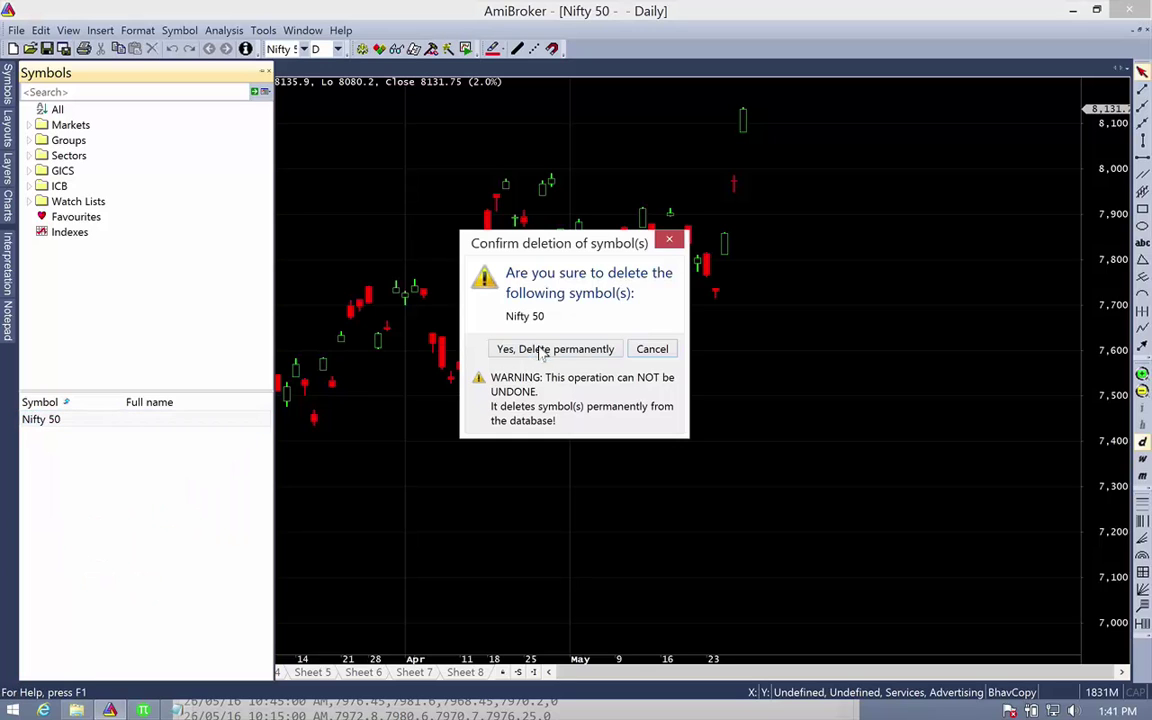
left_click(506, 352)
left_click(172, 712)
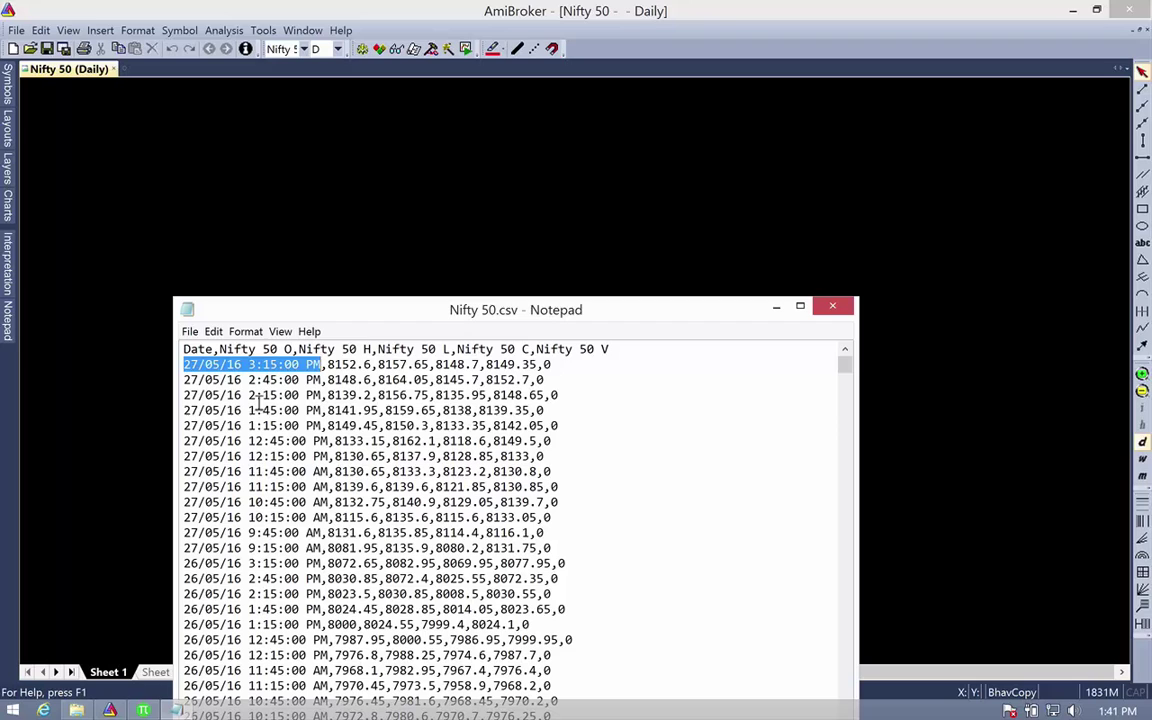
left_click(776, 307)
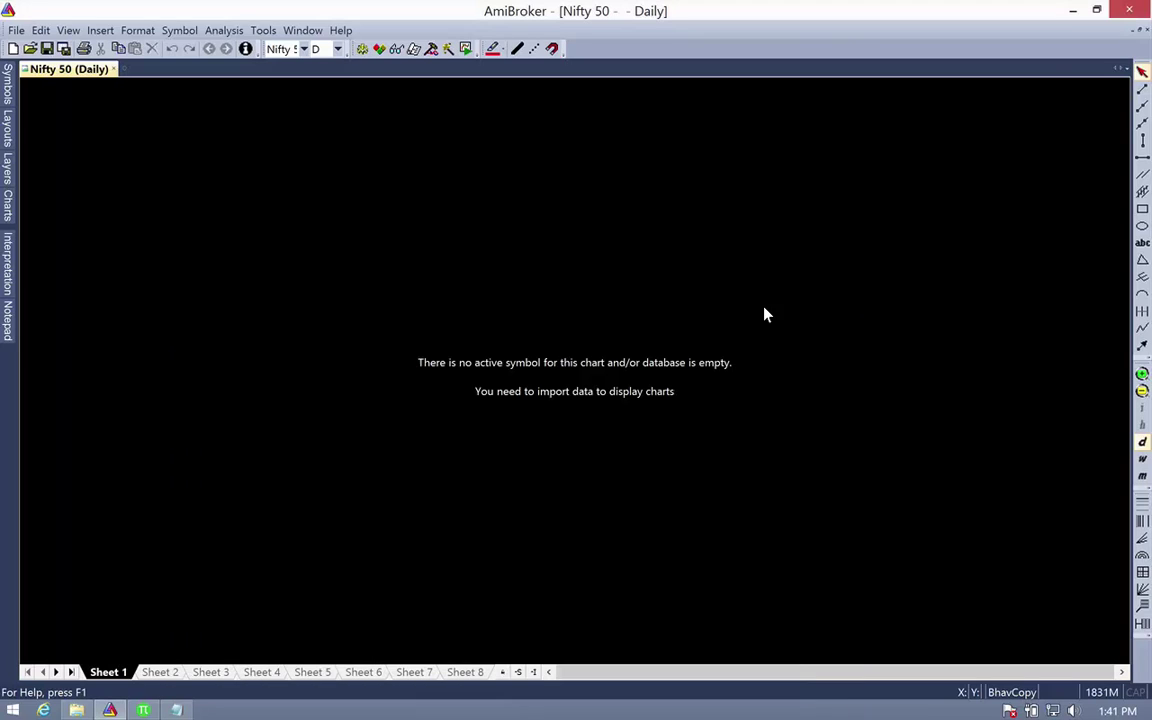
Step: Clear away AmiBroker, Pi and the Exported folder, and open importPi.py in IDLE
left_click(1072, 10)
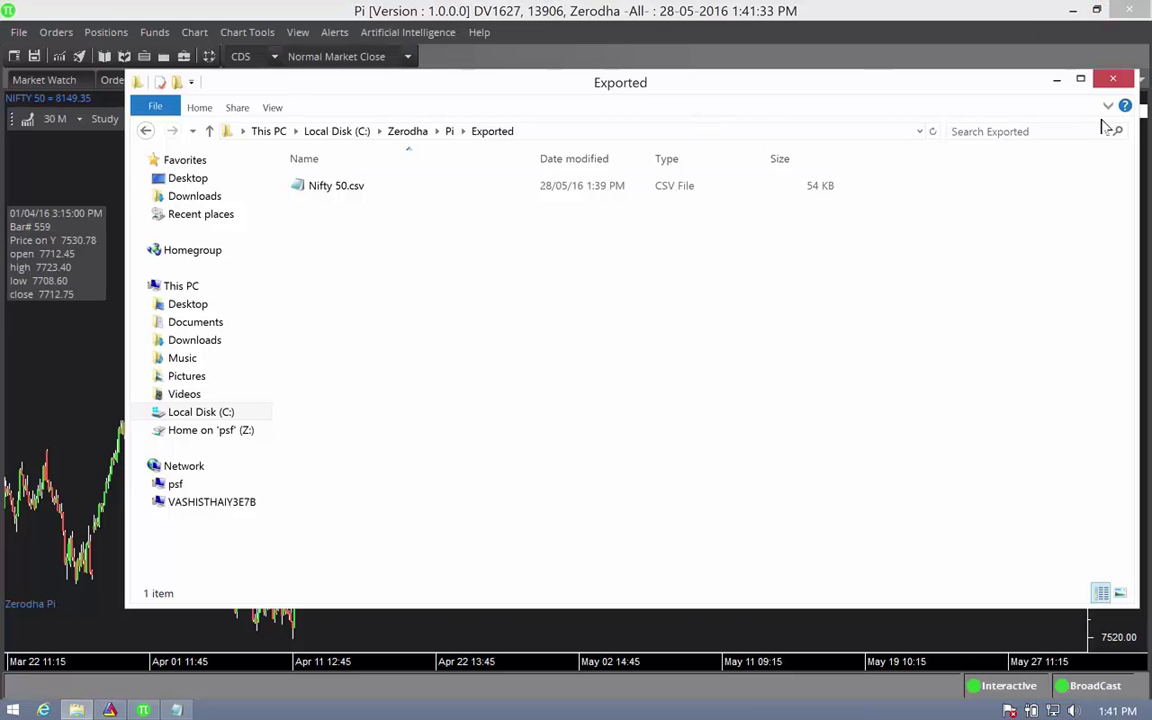
left_click(1110, 79)
left_click(1071, 11)
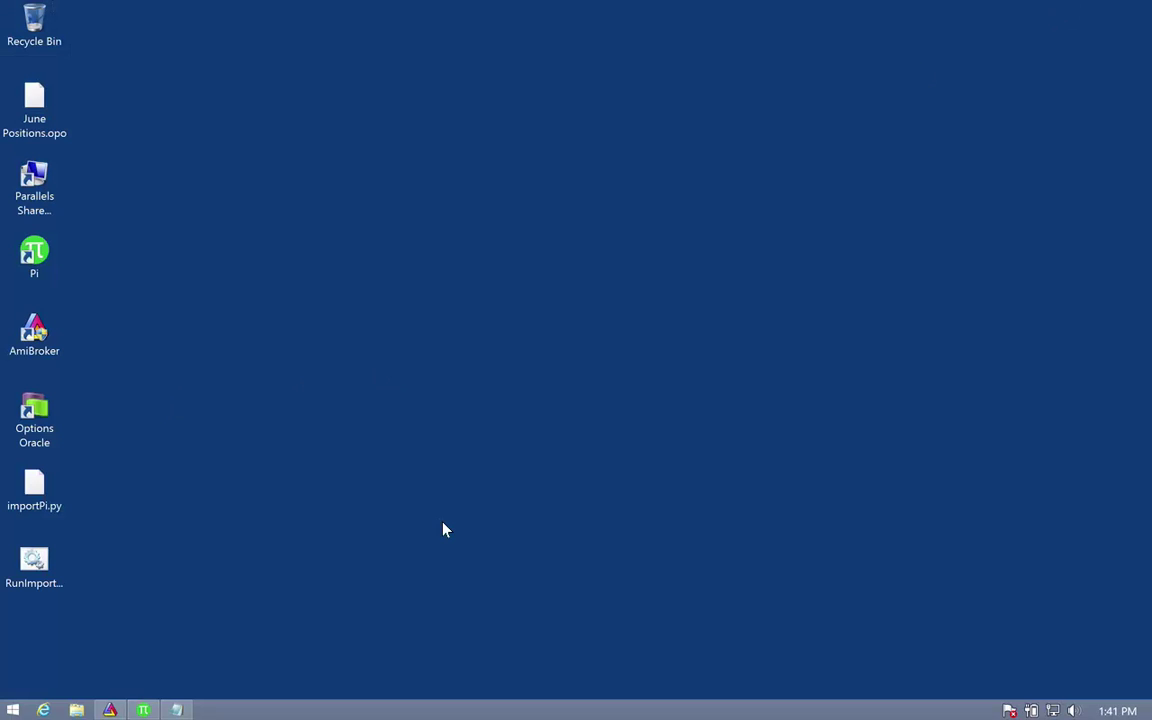
double_click(34, 488)
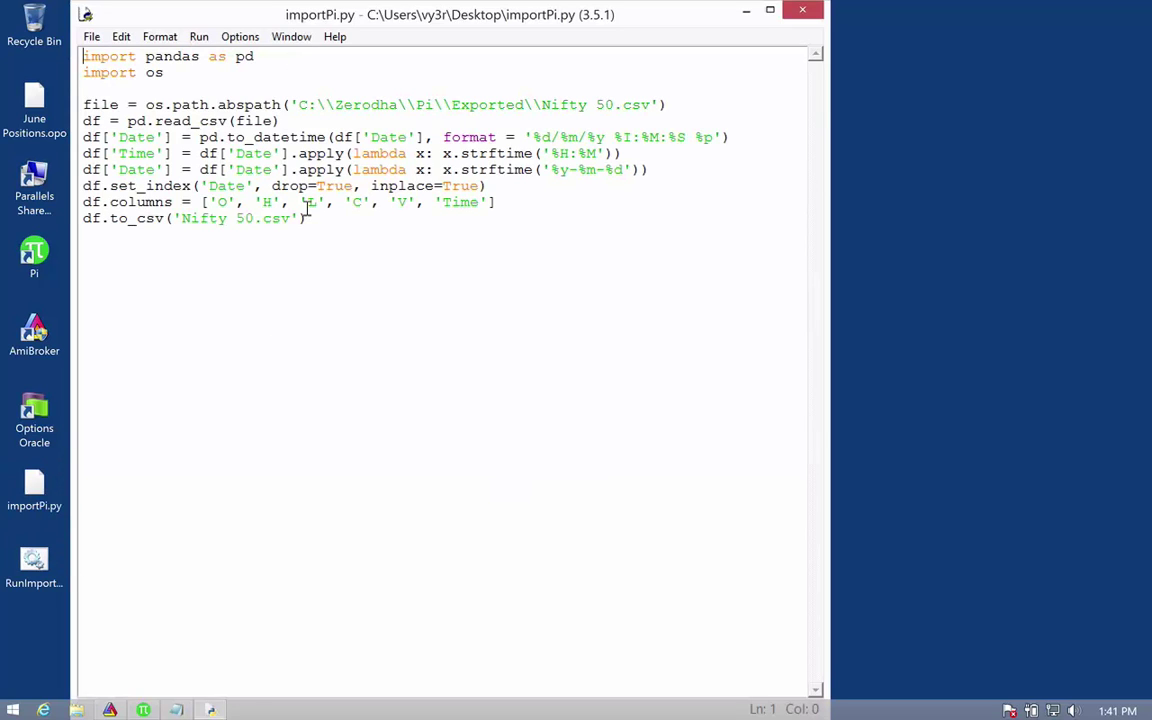
Step: Highlight the script's data-processing block and its pandas and os import lines
left_click_drag(318, 220, 25, 118)
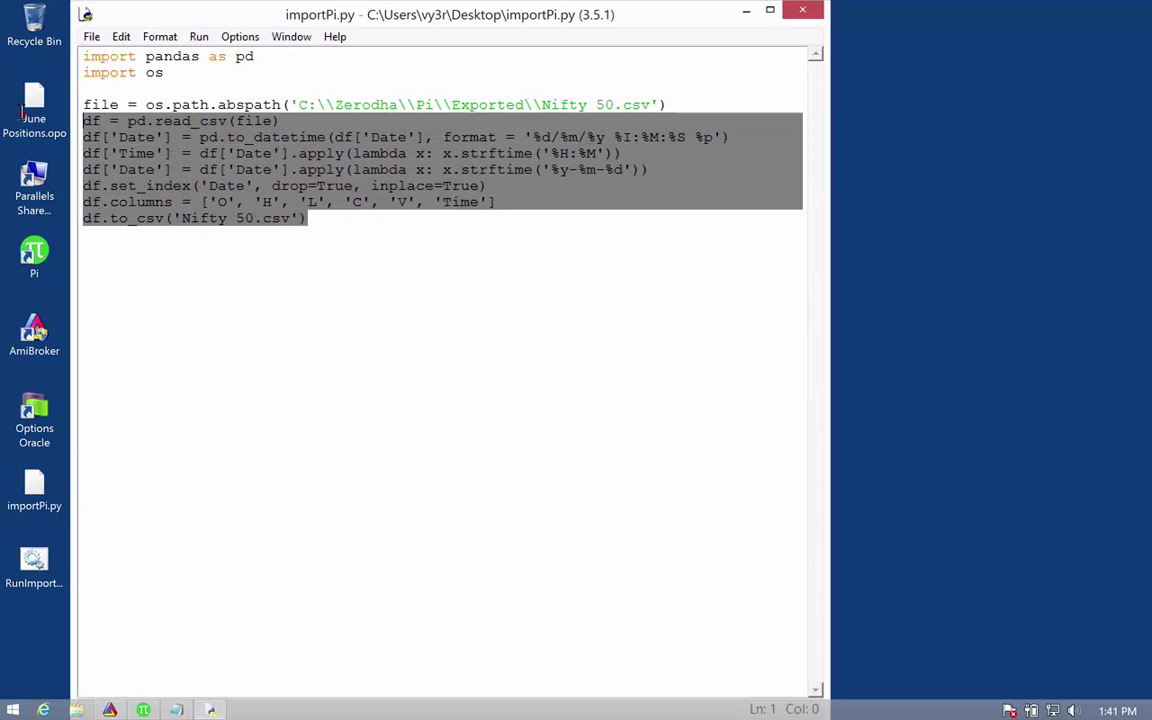
left_click(348, 203)
left_click(312, 218)
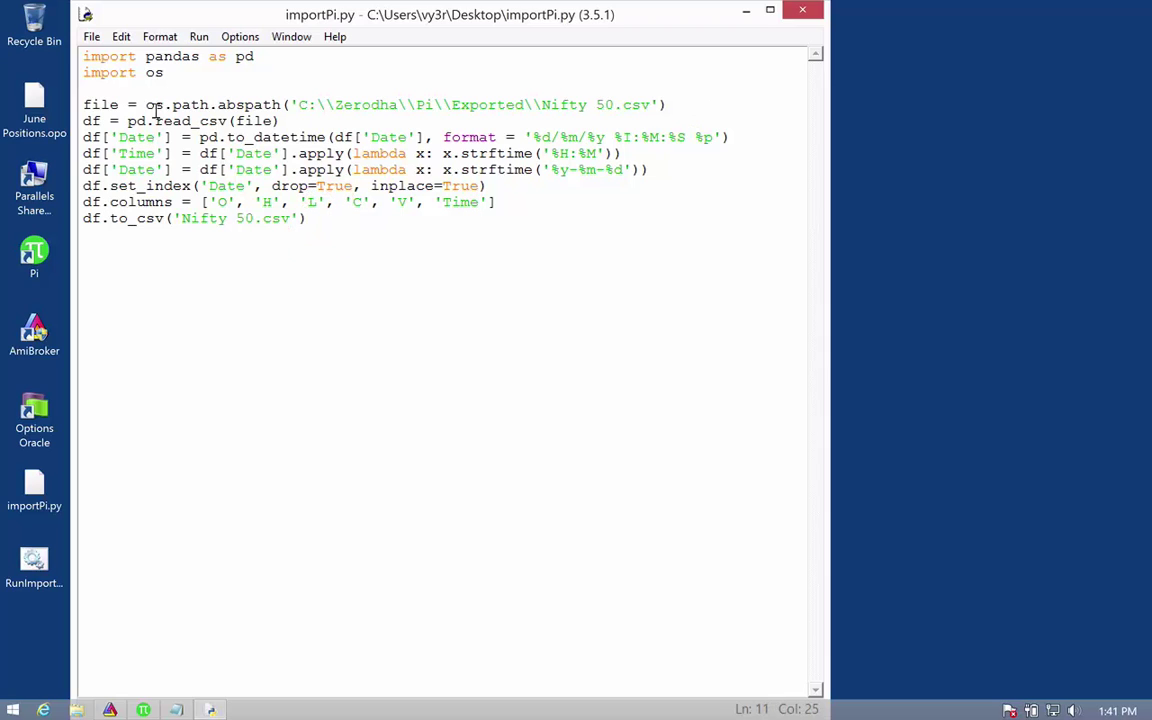
left_click_drag(263, 57, 56, 55)
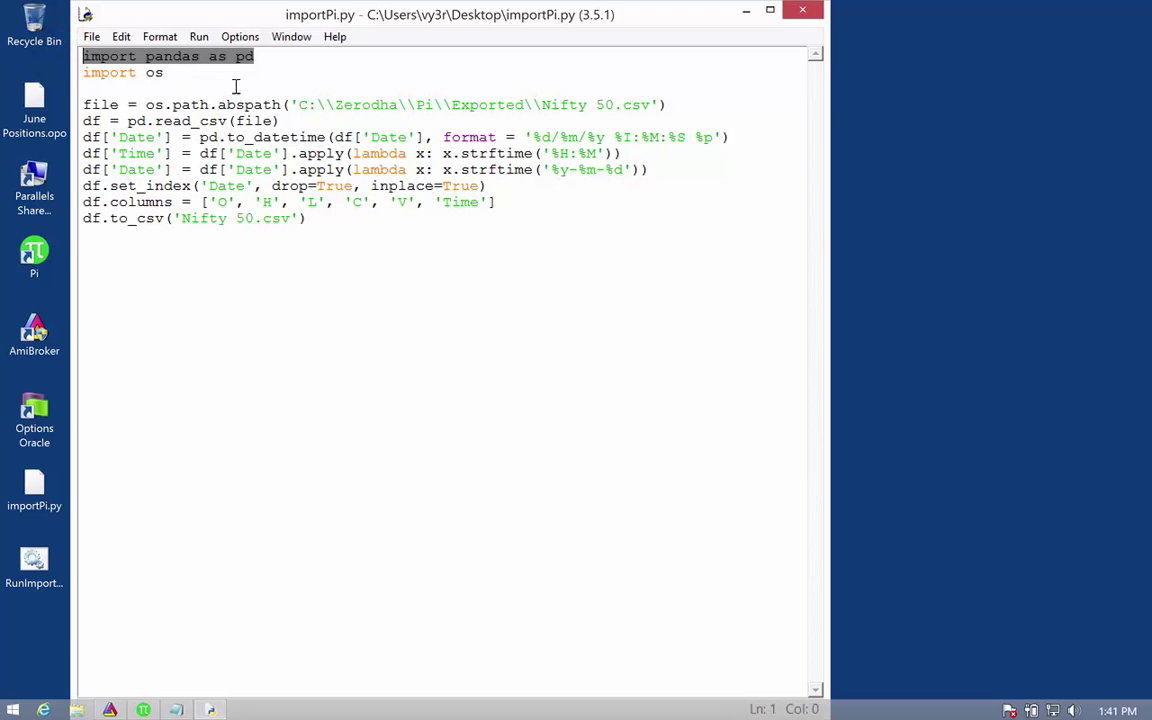
left_click_drag(186, 72, 64, 70)
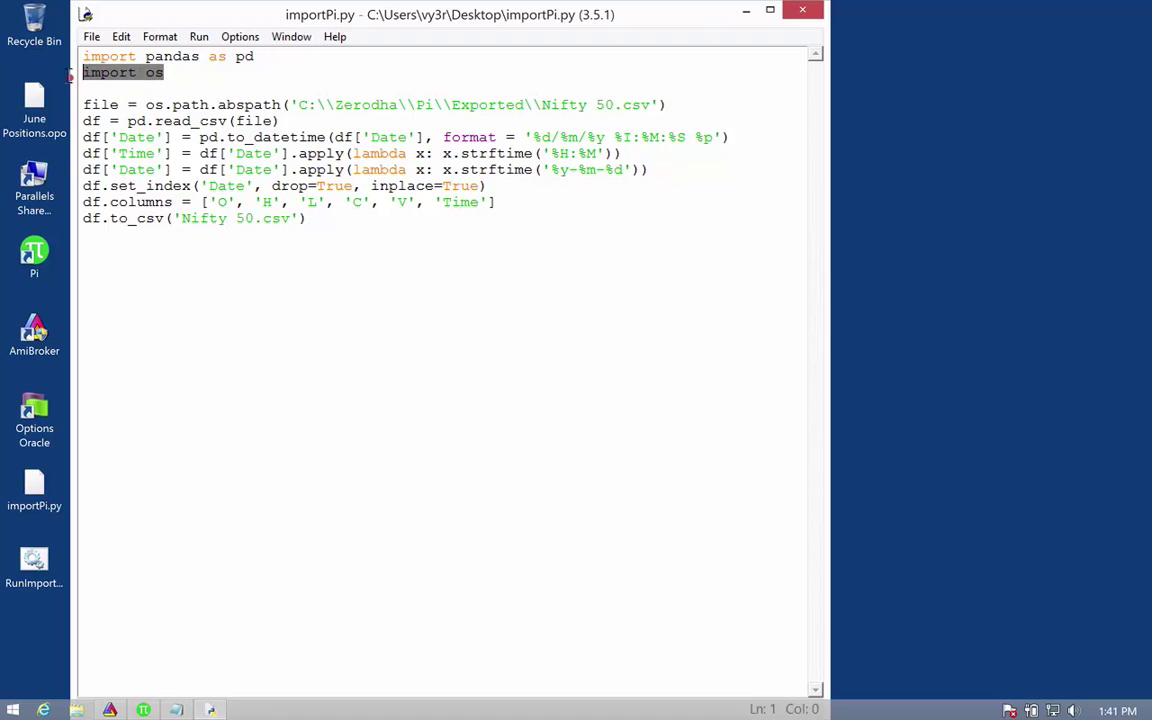
Step: Highlight the line building the CSV file path and the read_csv line loading it
left_click(172, 104)
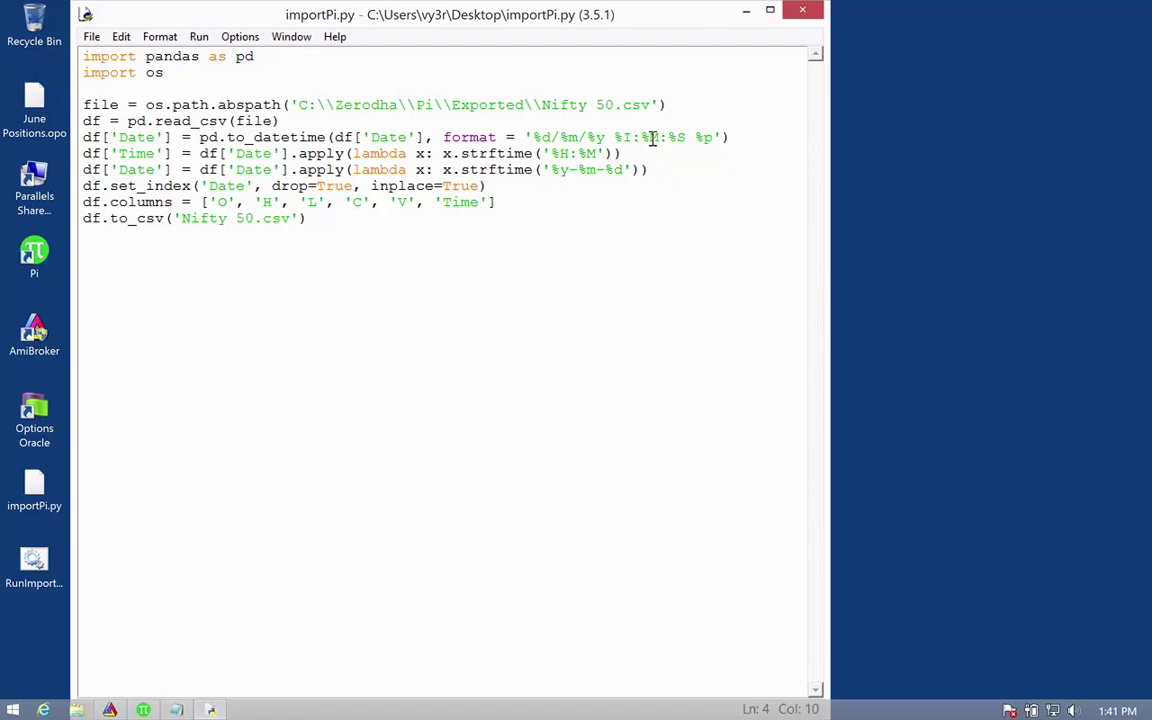
left_click_drag(665, 97, 72, 100)
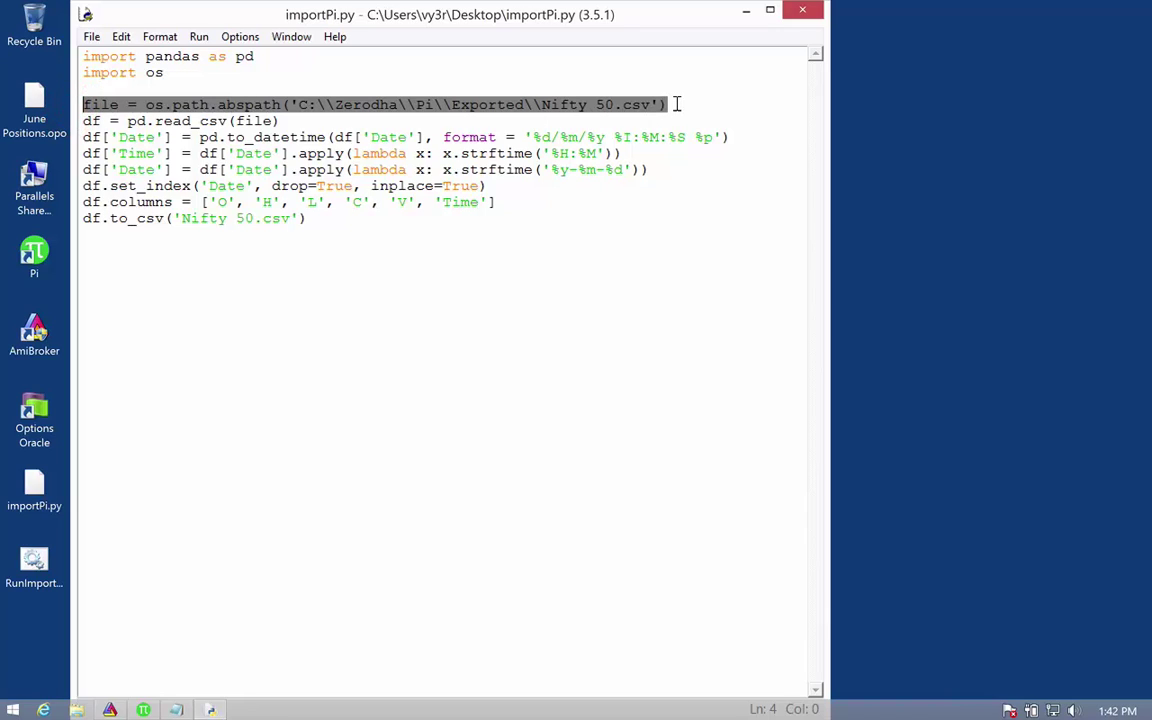
left_click(286, 120)
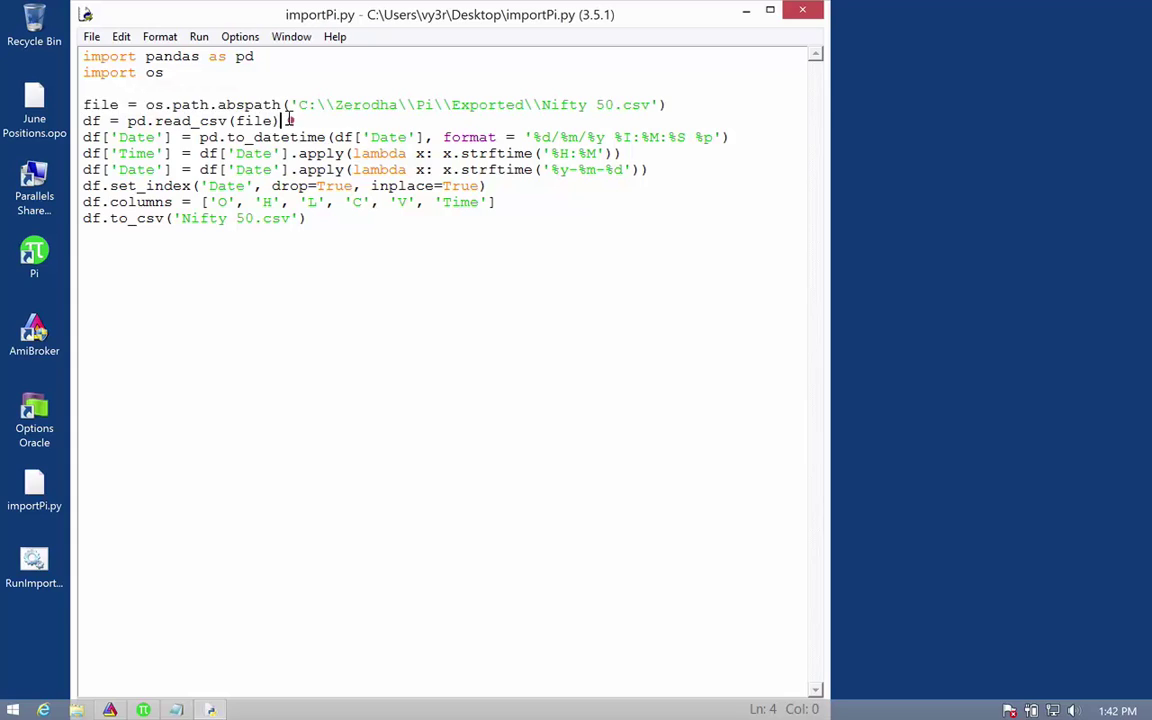
left_click_drag(286, 120, 79, 113)
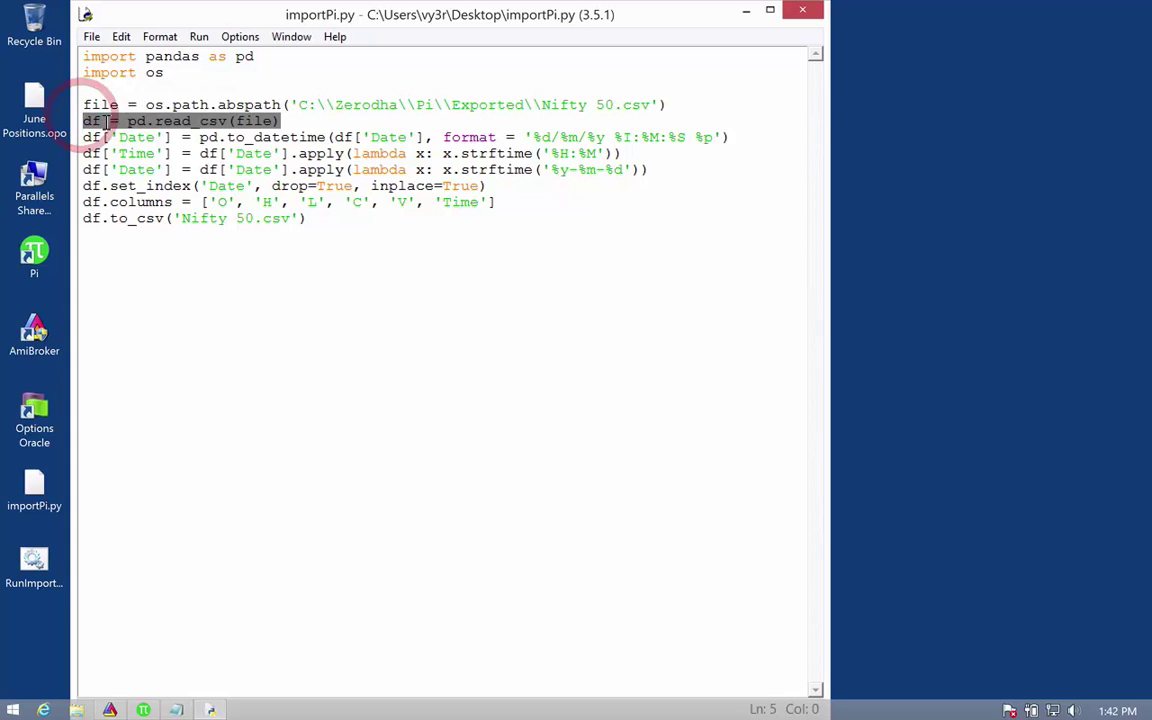
left_click(97, 121)
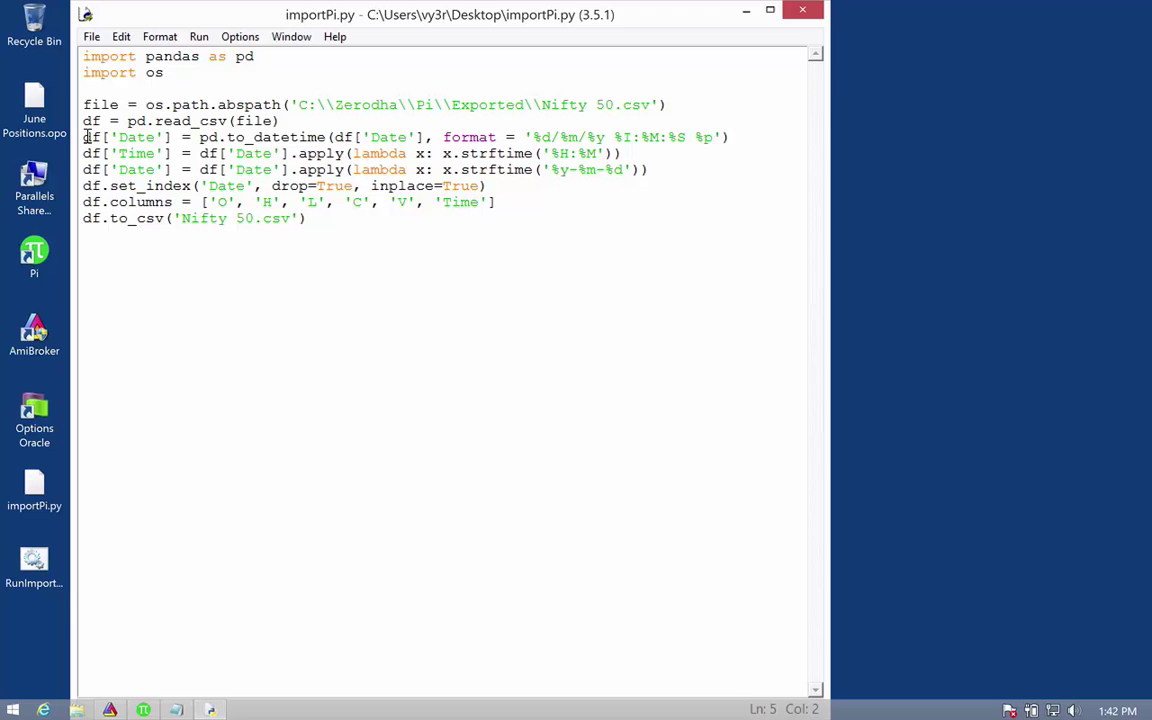
left_click(176, 710)
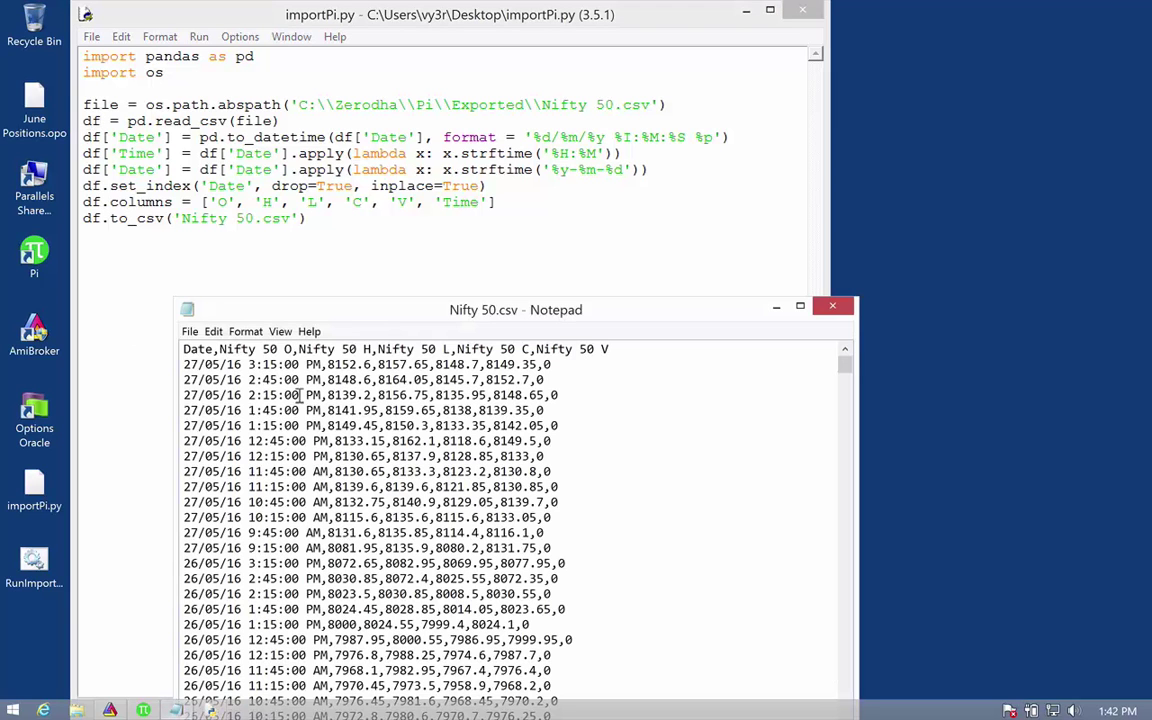
left_click_drag(321, 364, 150, 362)
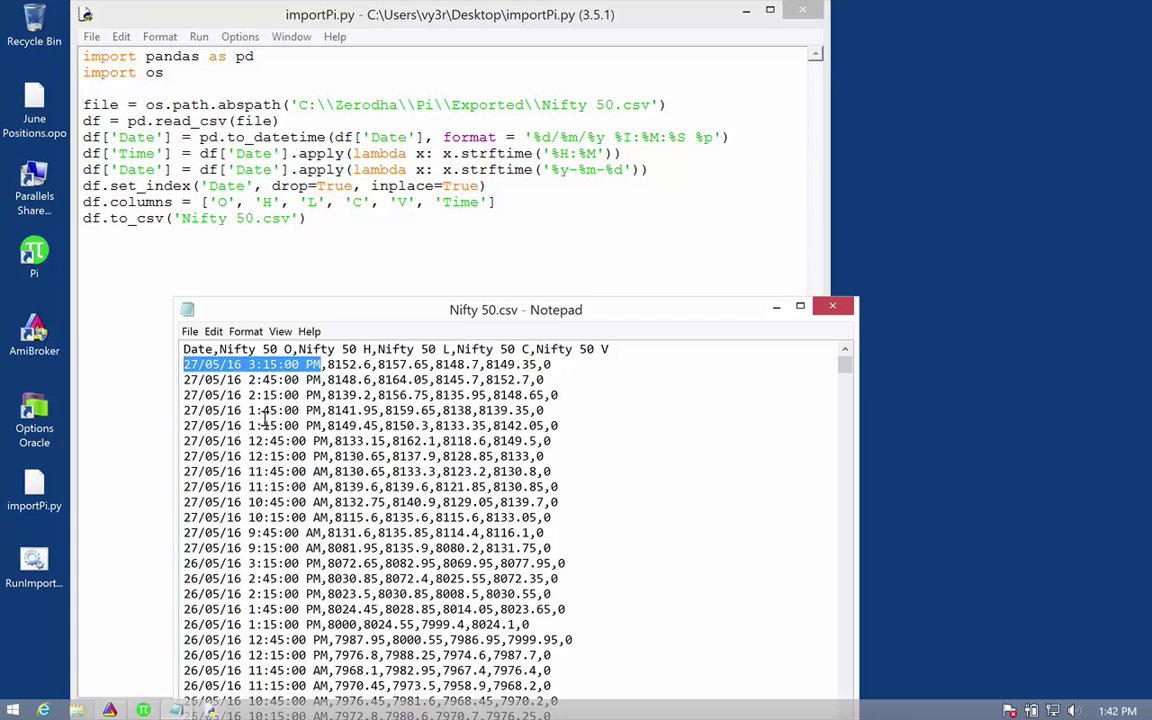
left_click(318, 362)
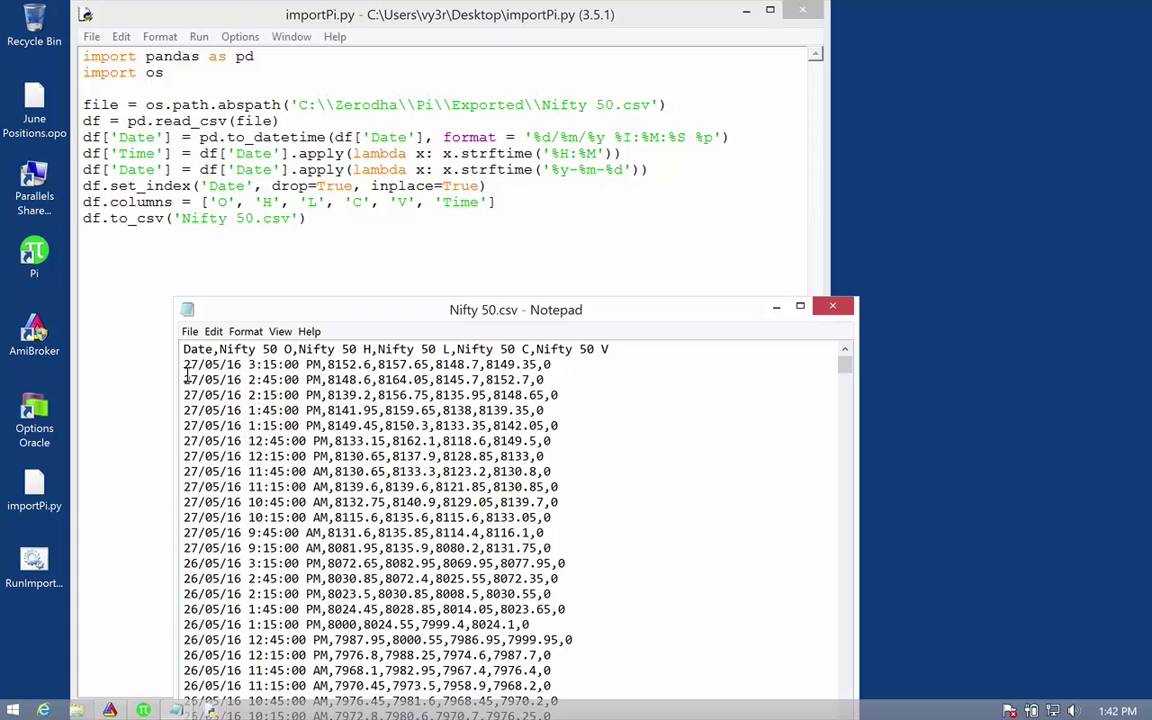
left_click(655, 125)
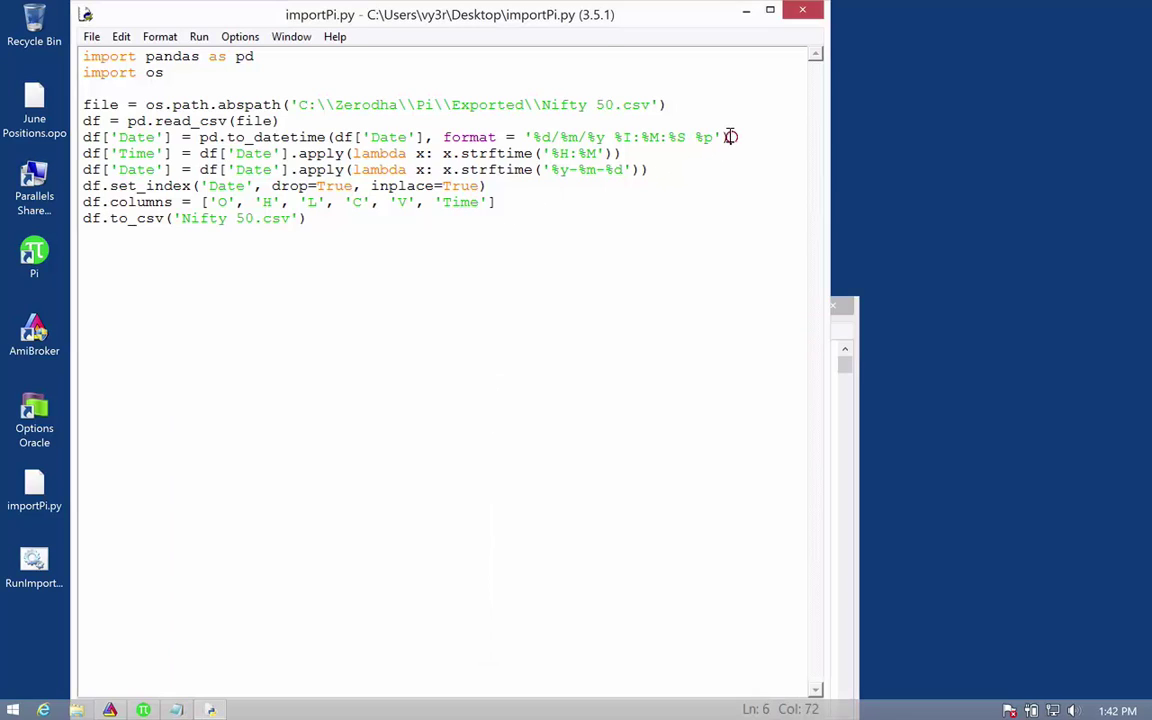
left_click_drag(652, 125, 70, 137)
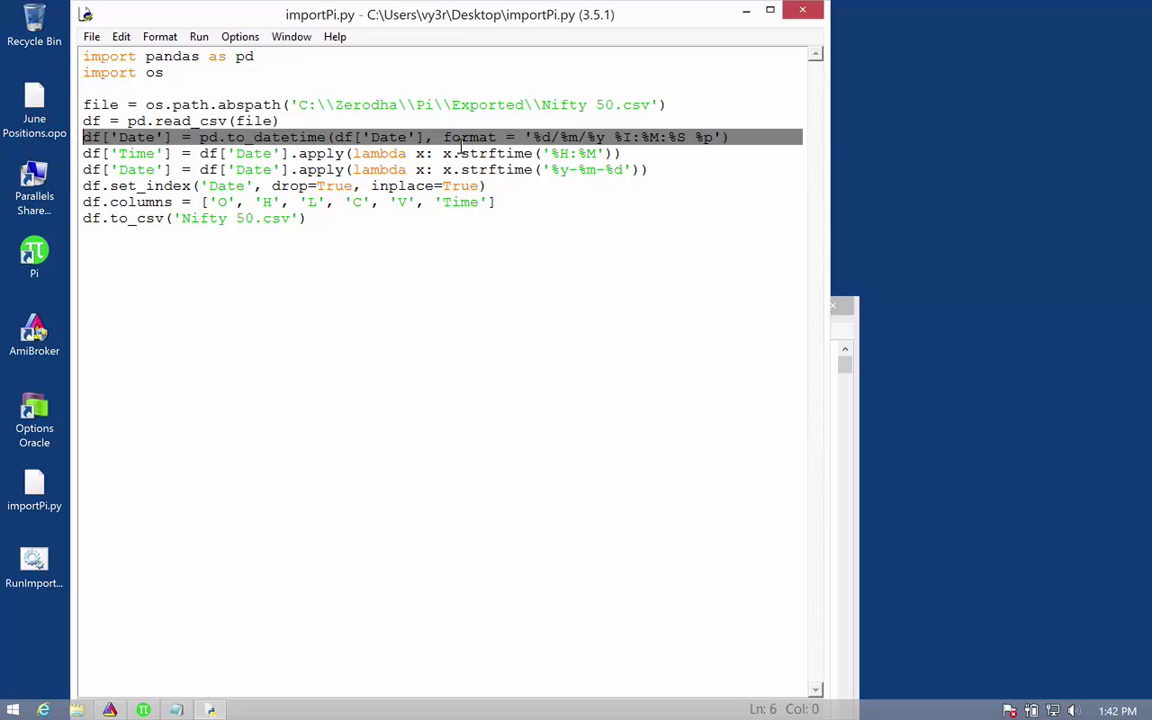
left_click(833, 478)
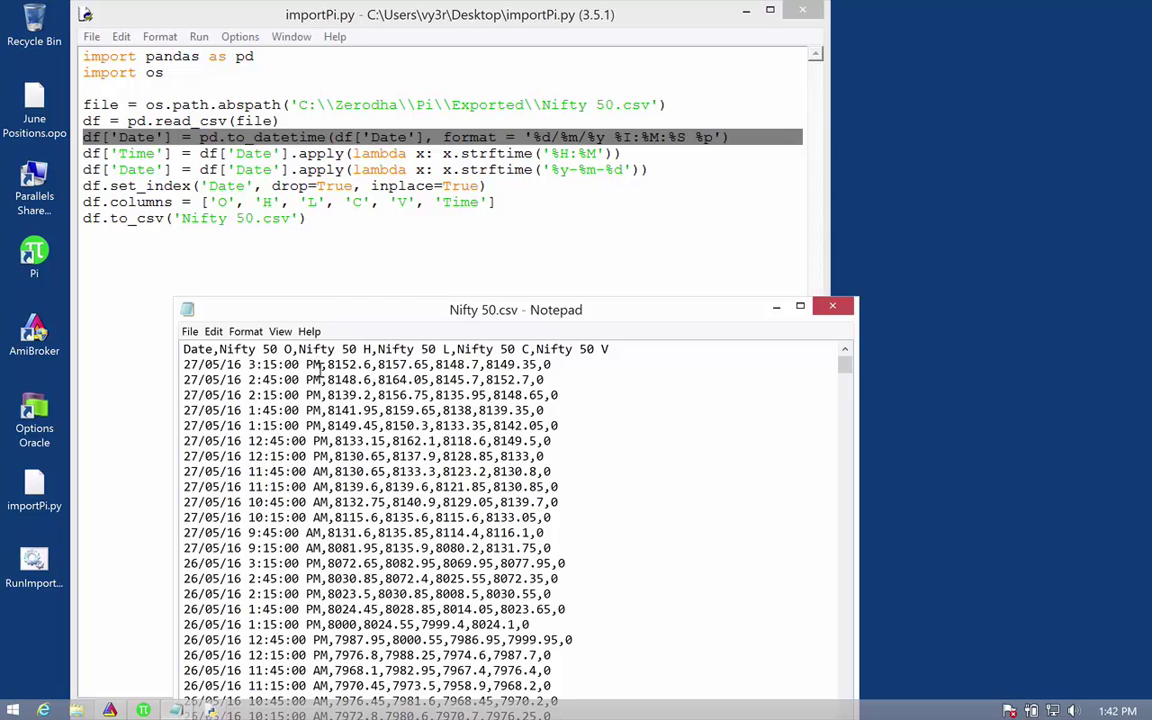
left_click(758, 137)
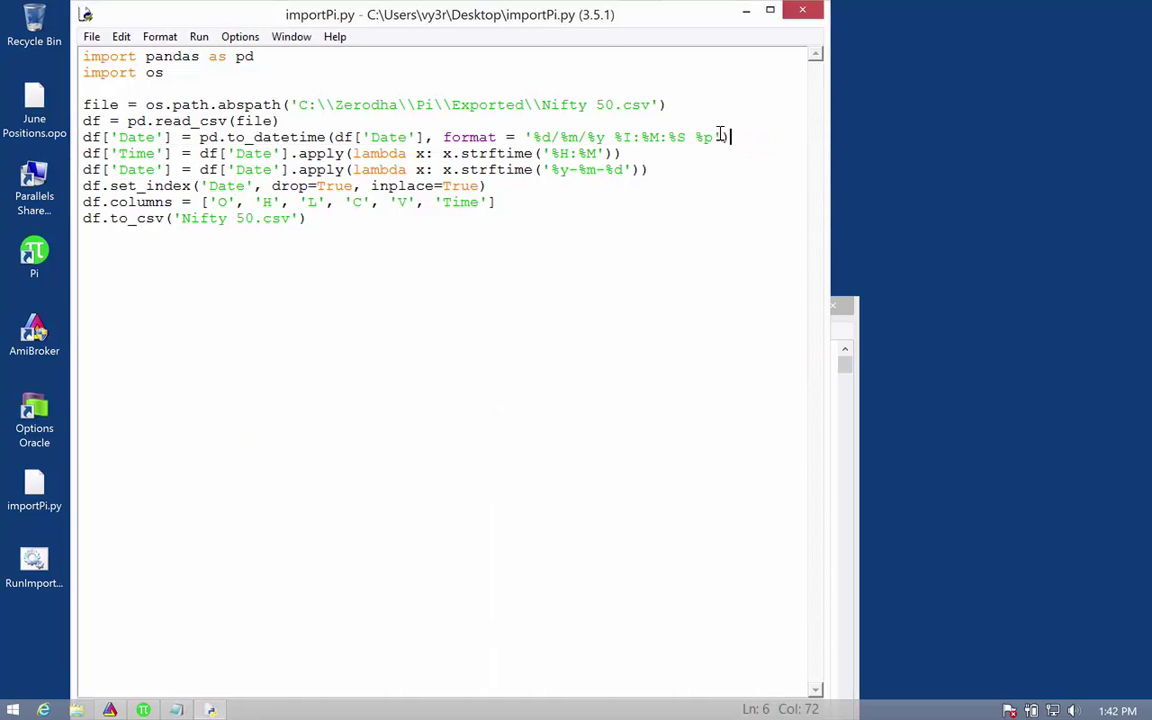
left_click_drag(707, 136, 531, 137)
left_click(681, 137)
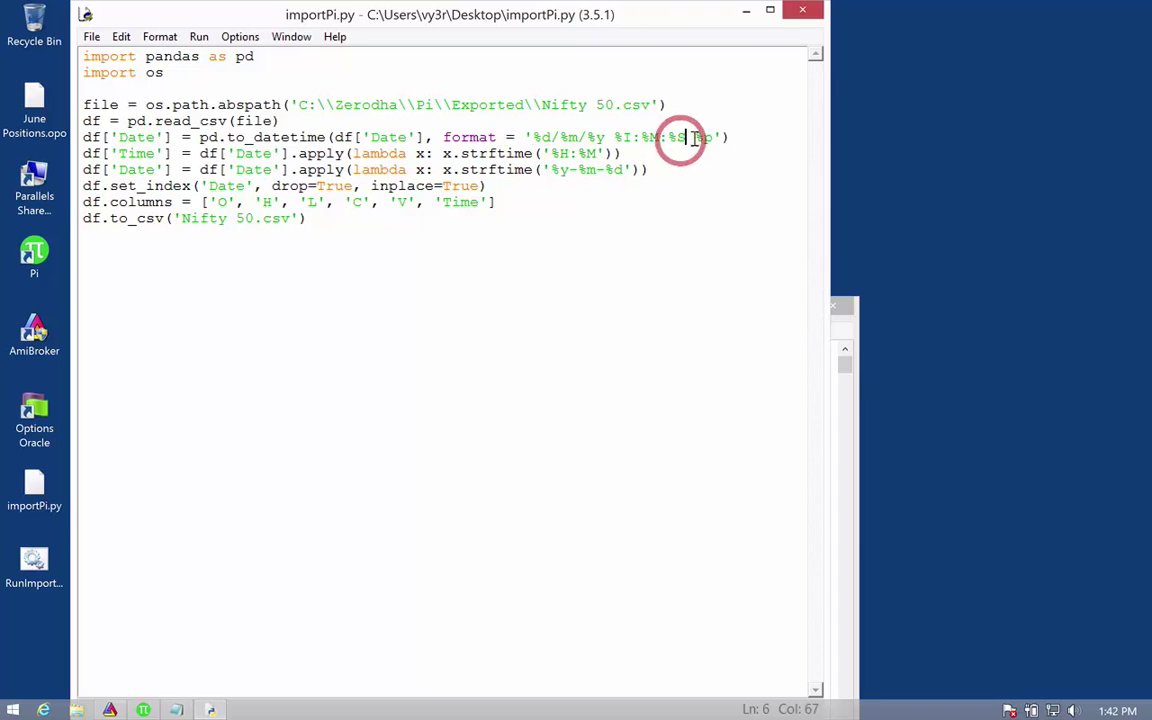
key("Right")
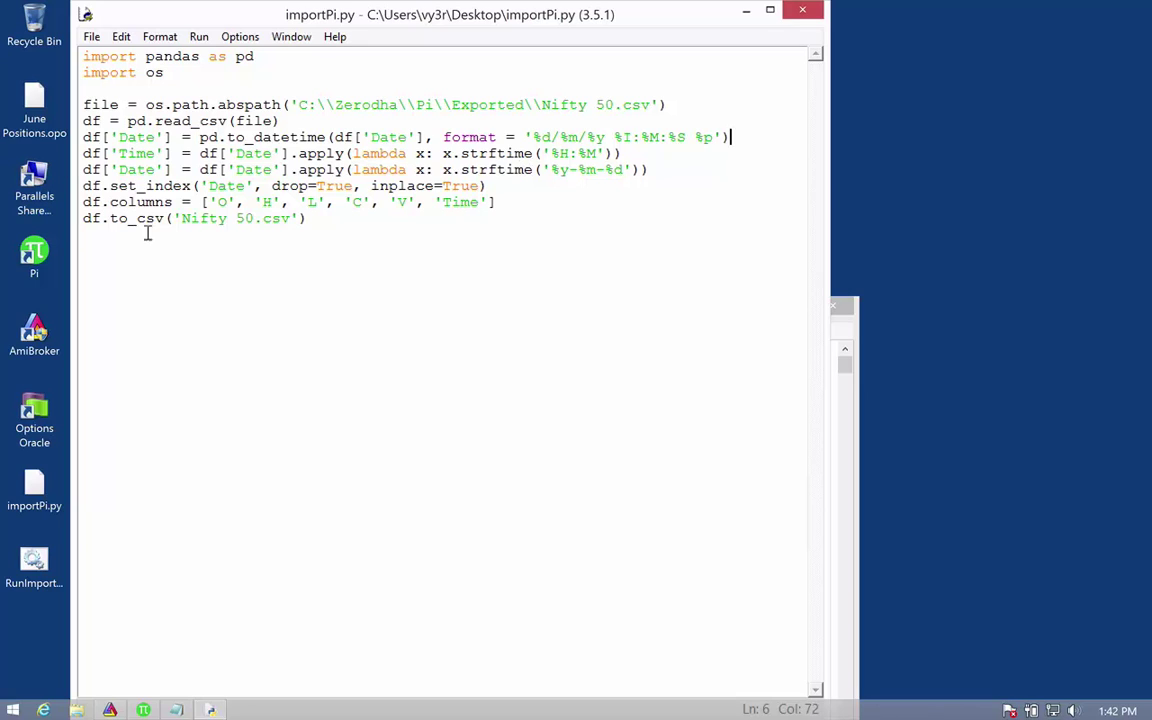
left_click(178, 243)
Step: Compare the CSV's first date-time value with the script's '%H:%M' Time format
left_click(836, 406)
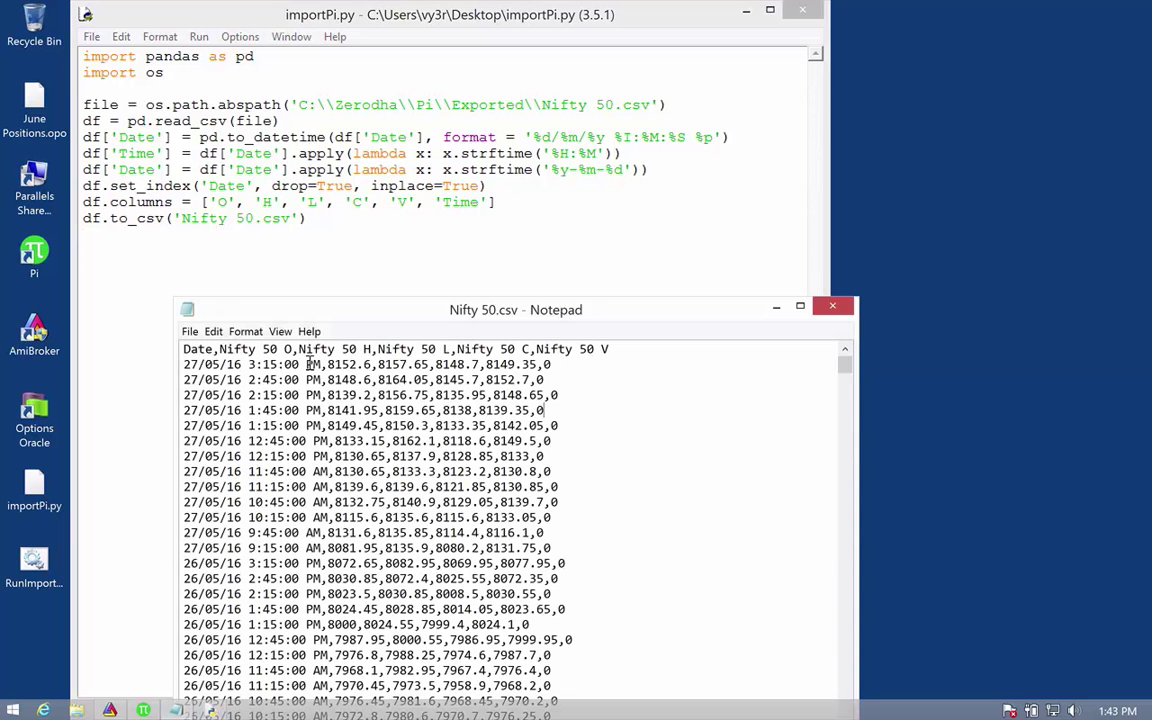
left_click_drag(320, 364, 167, 362)
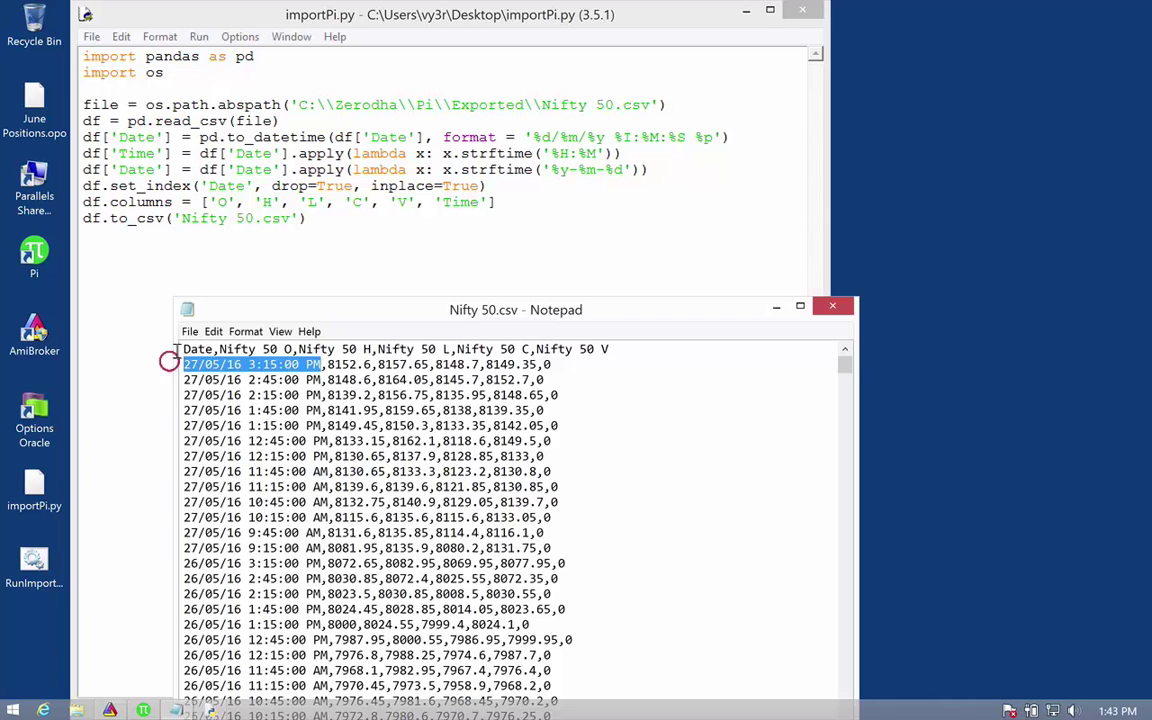
left_click(603, 149)
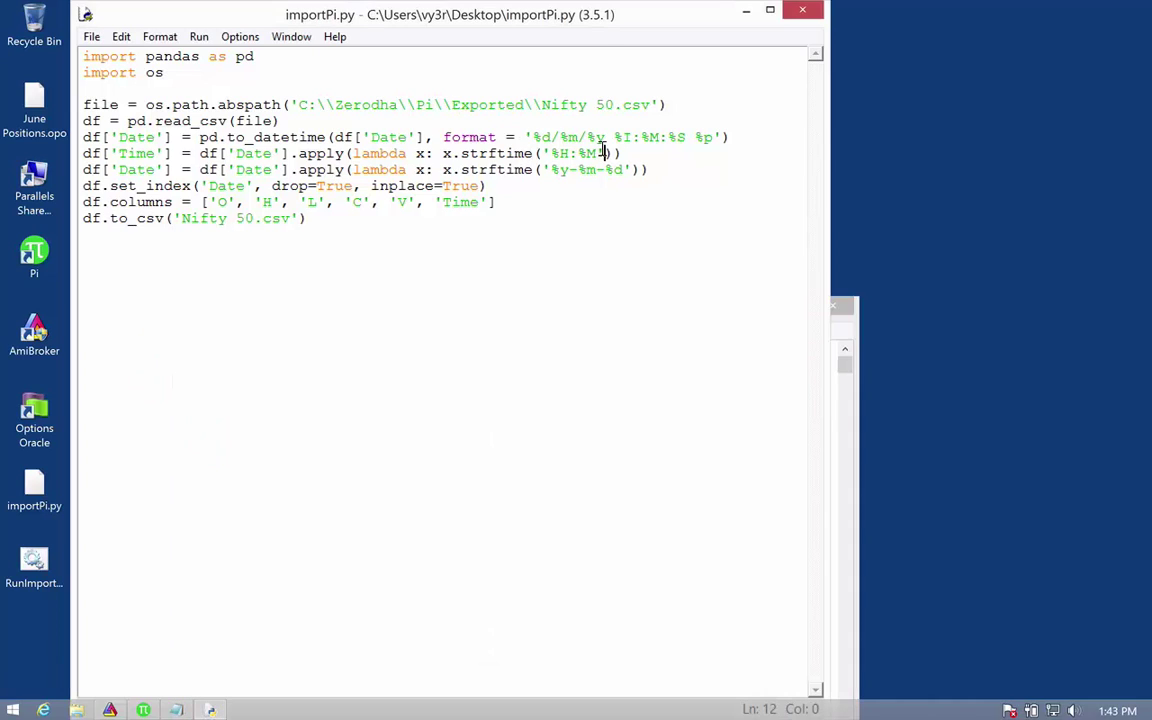
left_click(605, 153)
Step: Highlight the Date reformatting line and the set_index line in importPi.py
left_click_drag(83, 170, 660, 170)
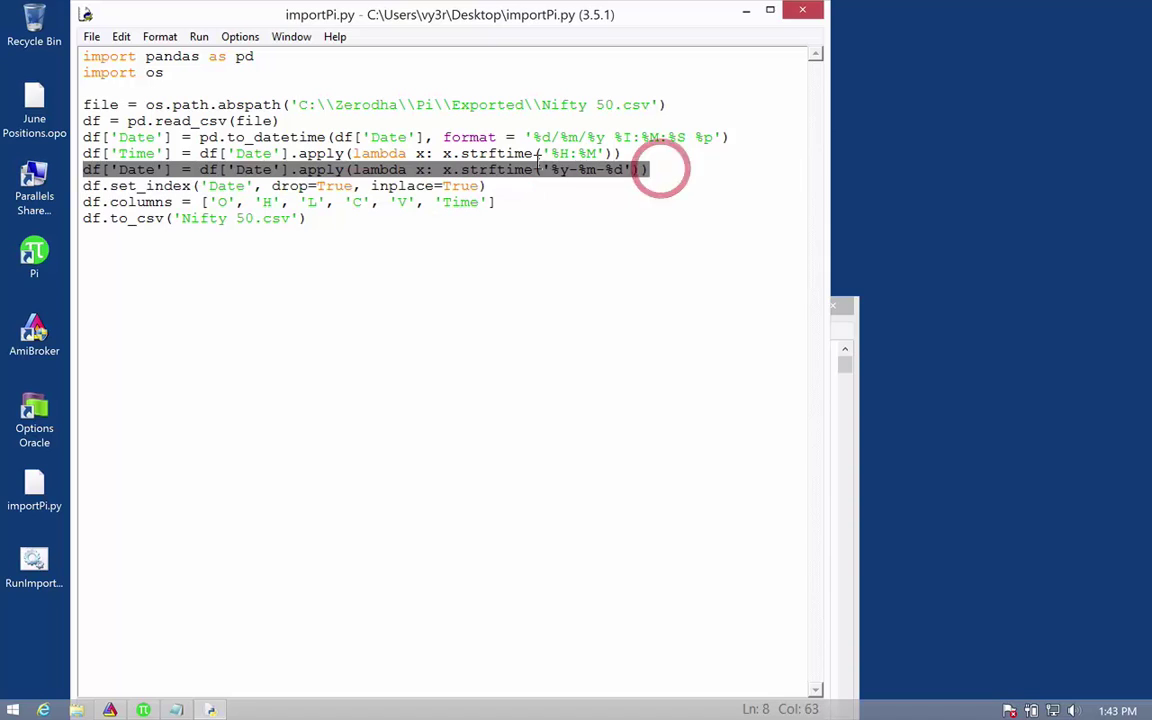
left_click(655, 170)
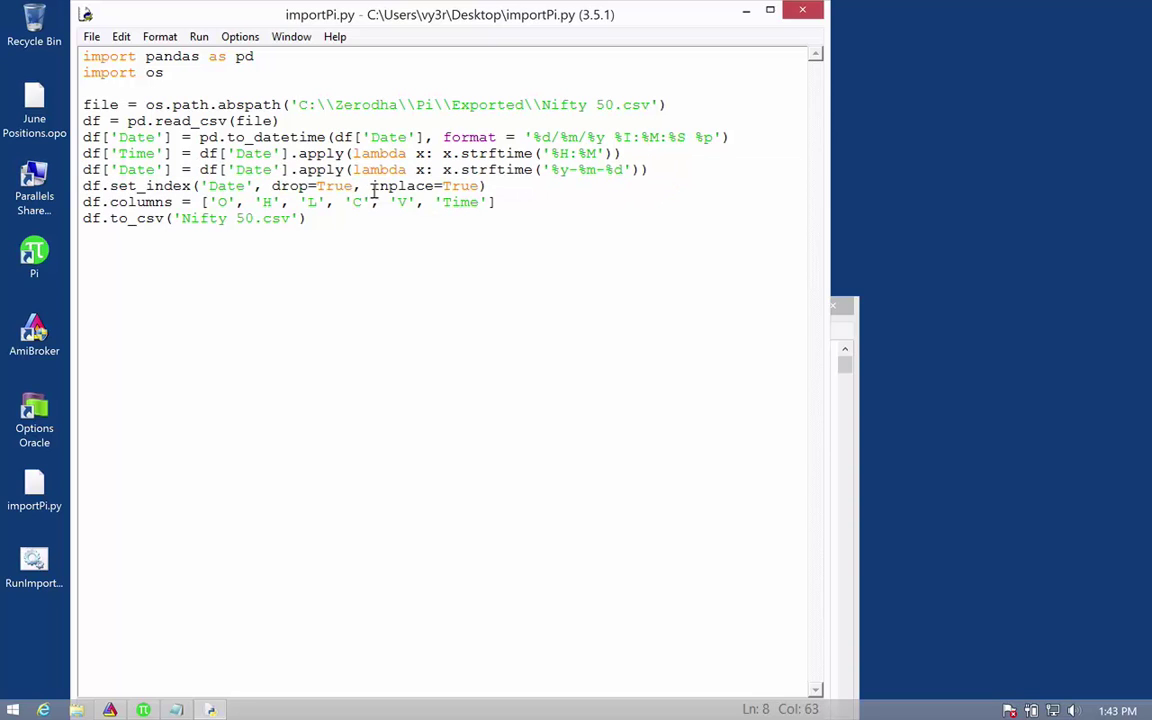
left_click_drag(486, 186, 80, 184)
left_click(137, 202)
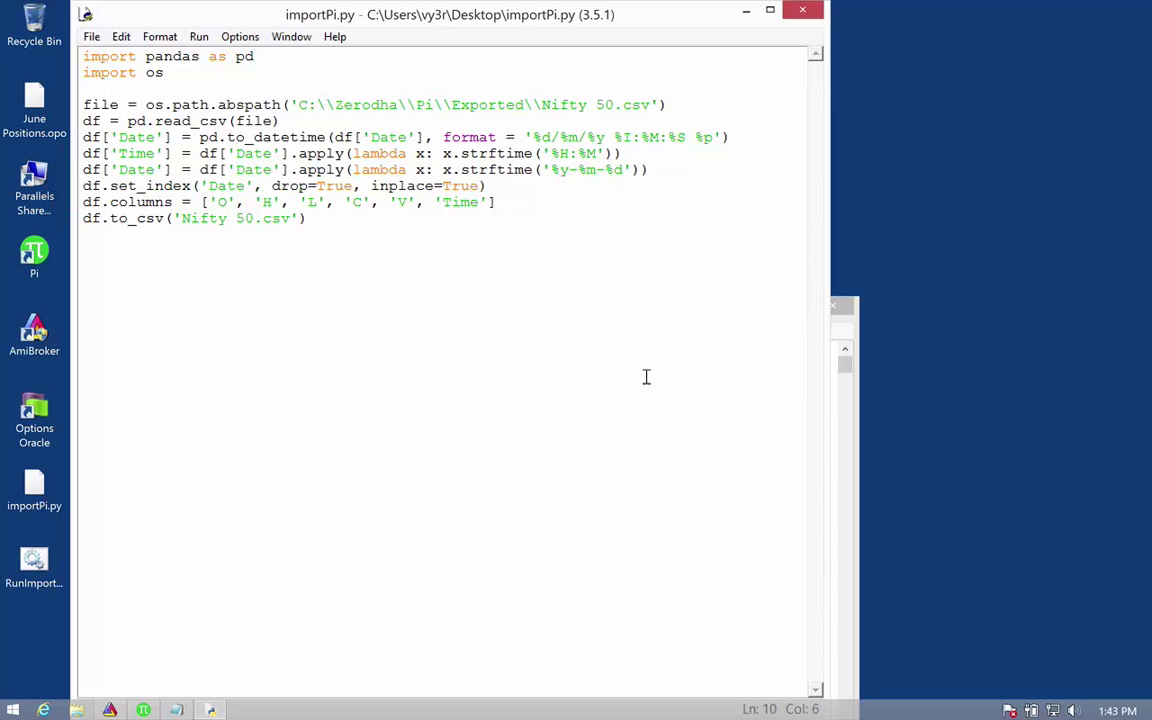
Step: Review the final to_csv output line against the CSV, then close the importPi.py editor
left_click(832, 424)
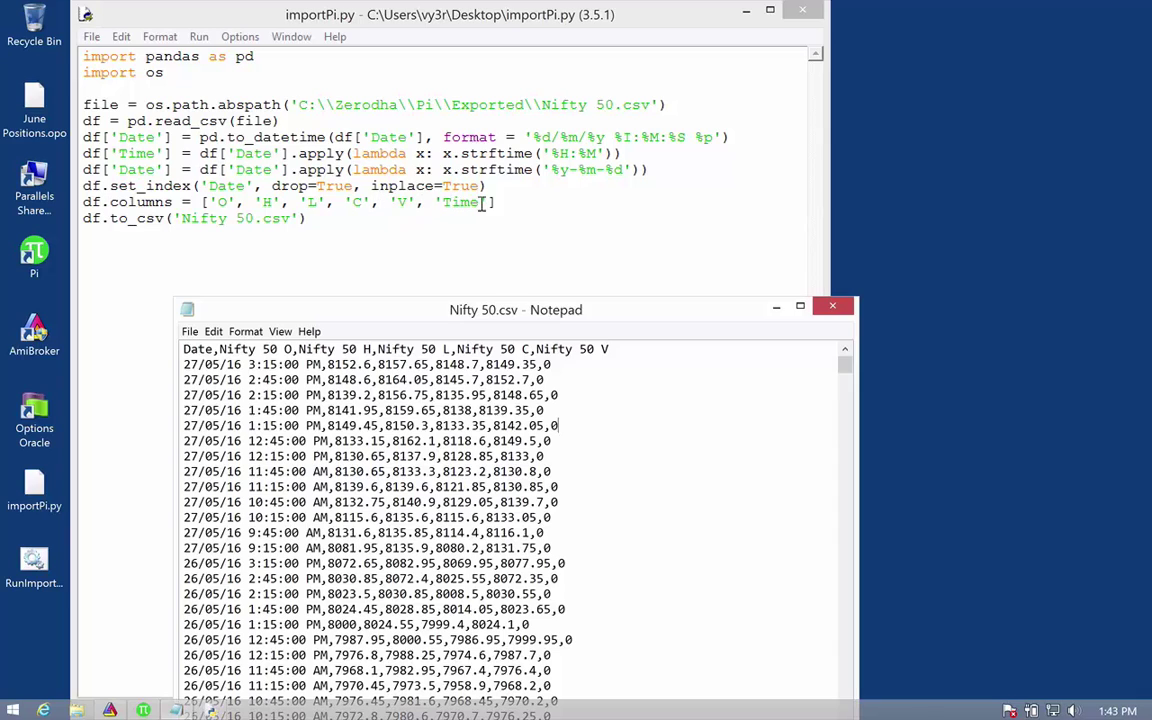
left_click(303, 218)
key("shift+Home")
key("shift+Up")
key("shift+Down")
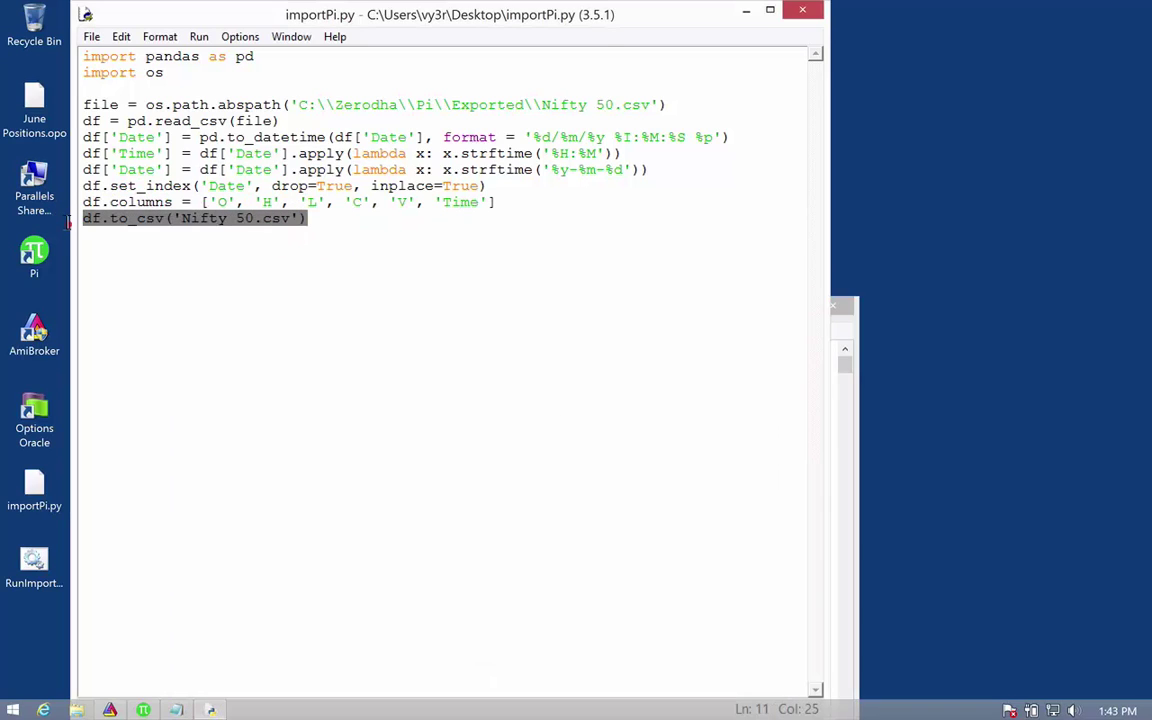
left_click(305, 218)
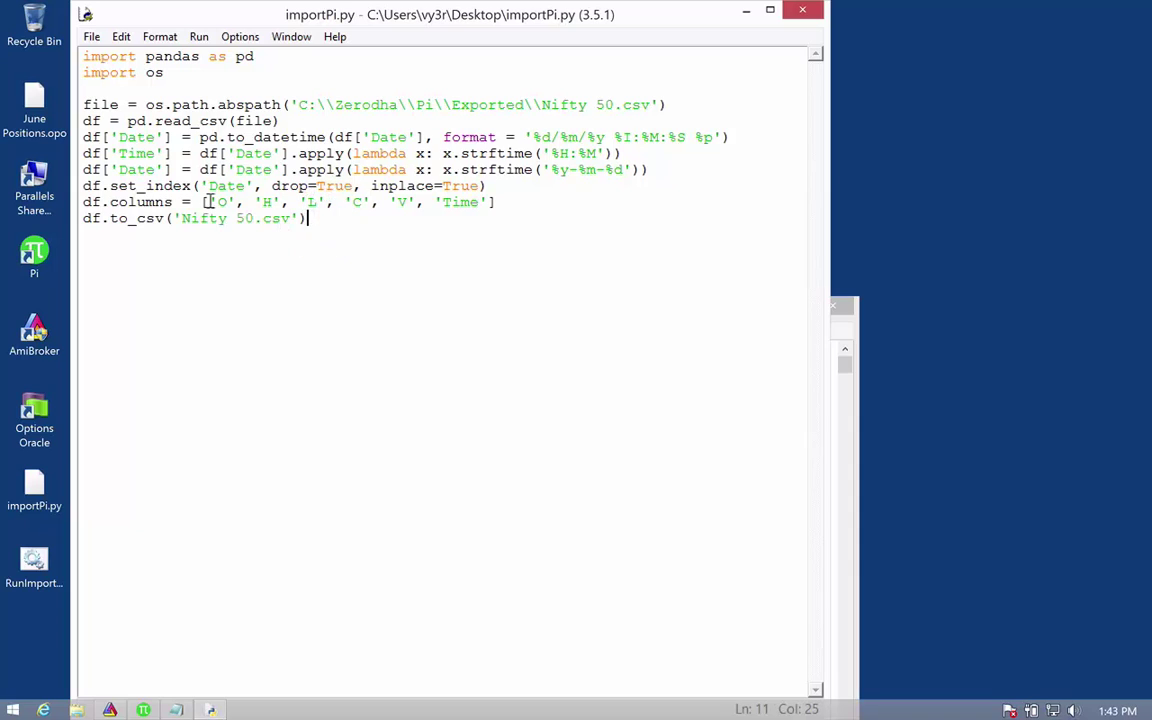
left_click_drag(310, 218, 90, 219)
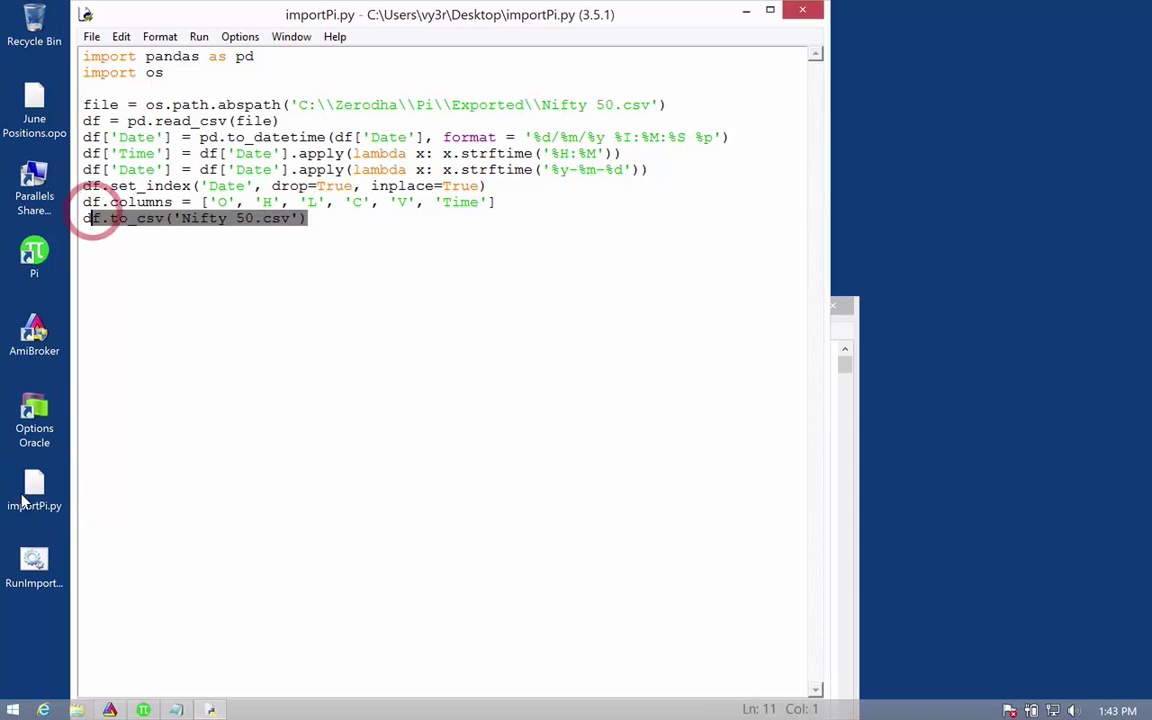
left_click(320, 219)
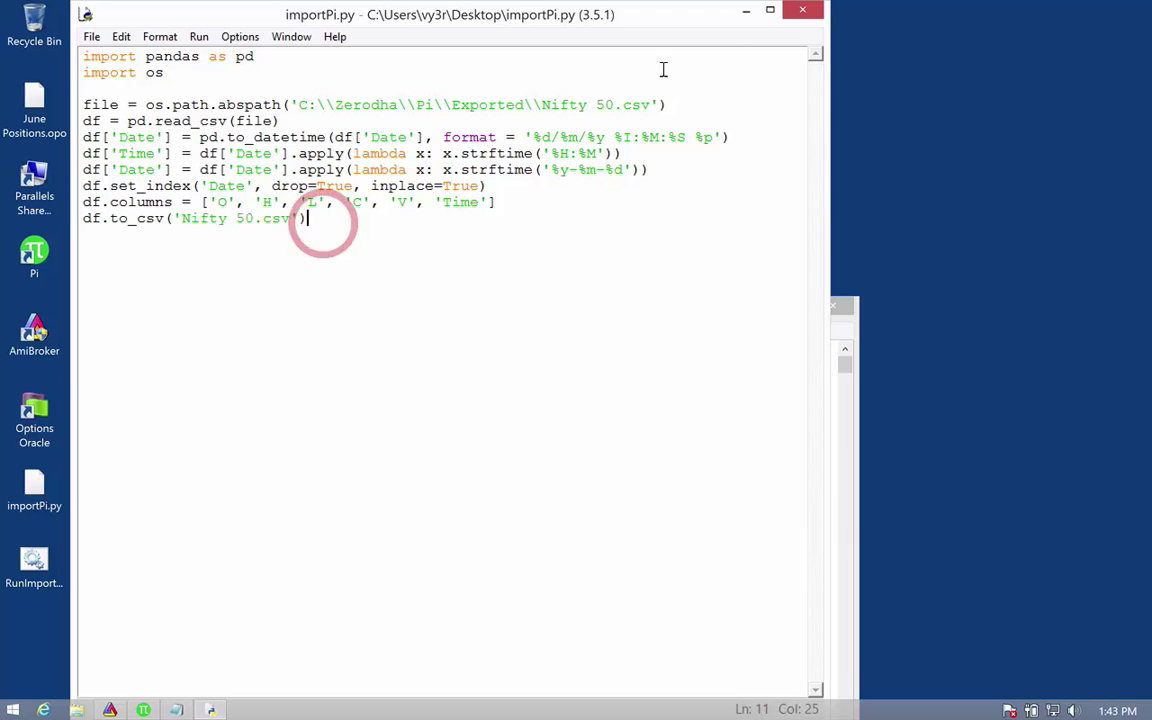
left_click(802, 10)
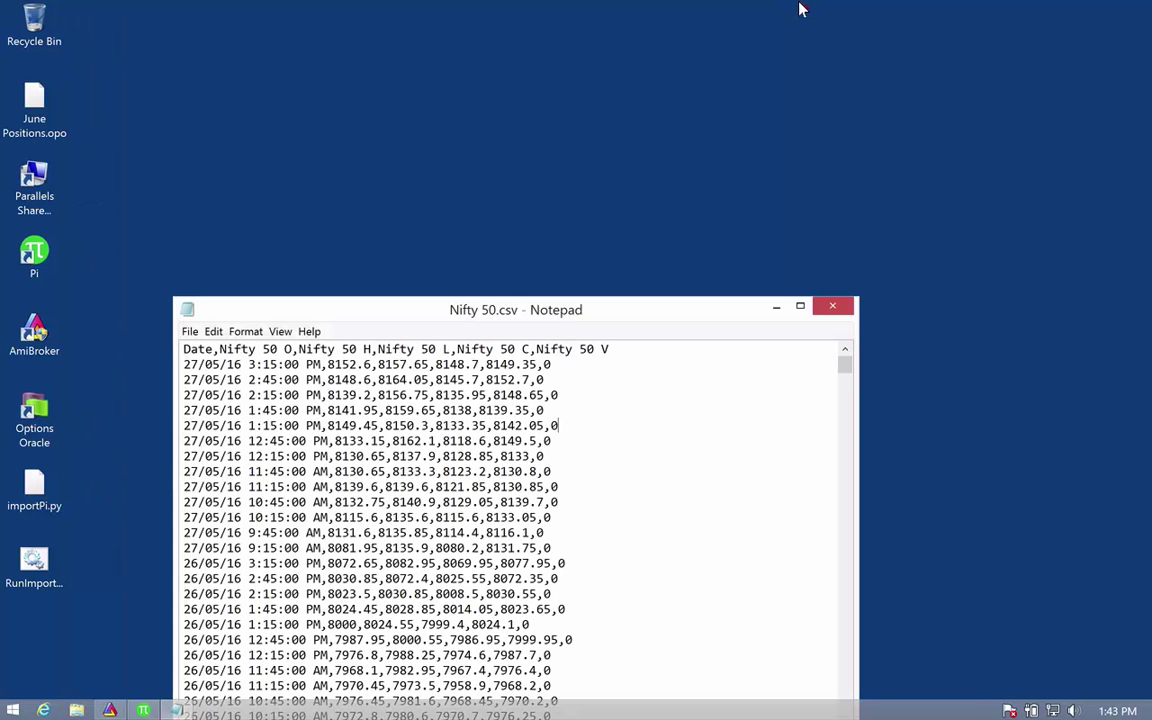
left_click(840, 306)
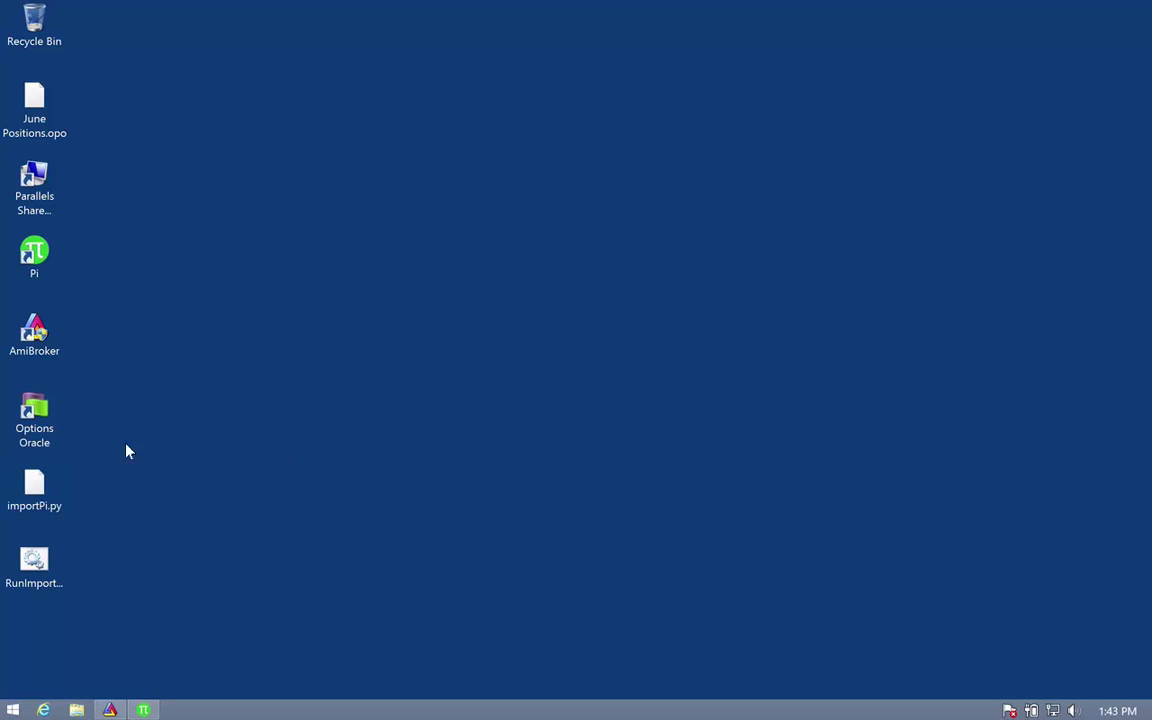
double_click(26, 492)
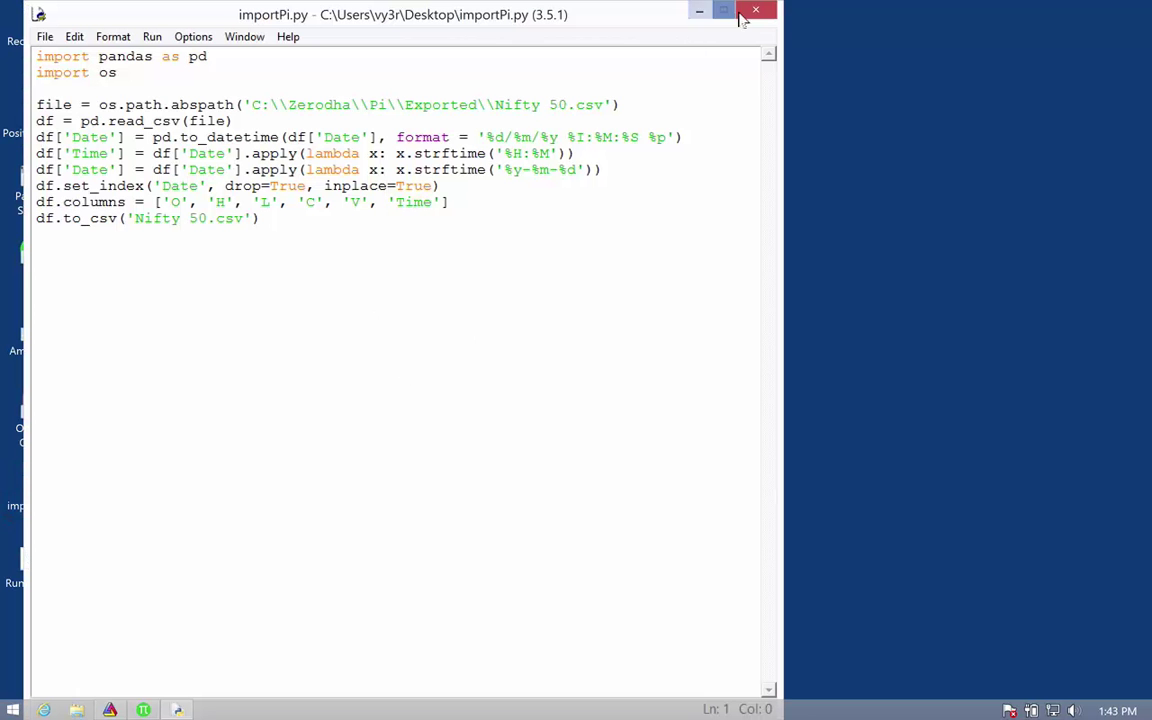
left_click(755, 12)
left_click(34, 560)
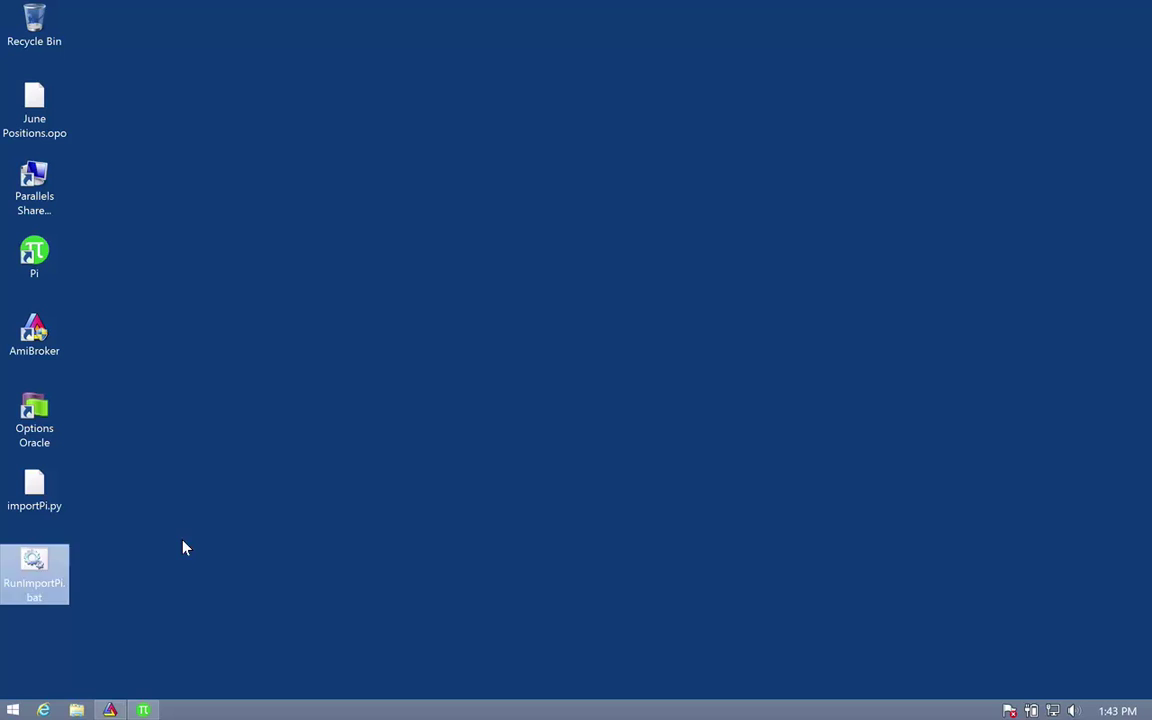
right_click(30, 565)
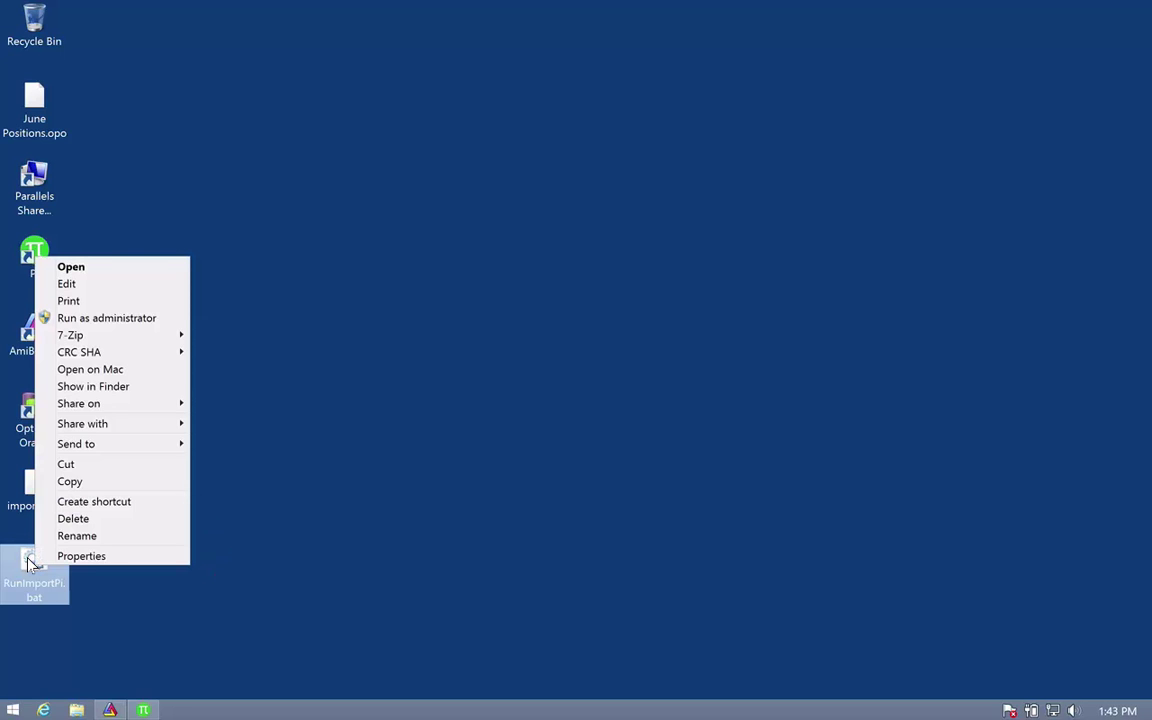
left_click(183, 591)
right_click(312, 351)
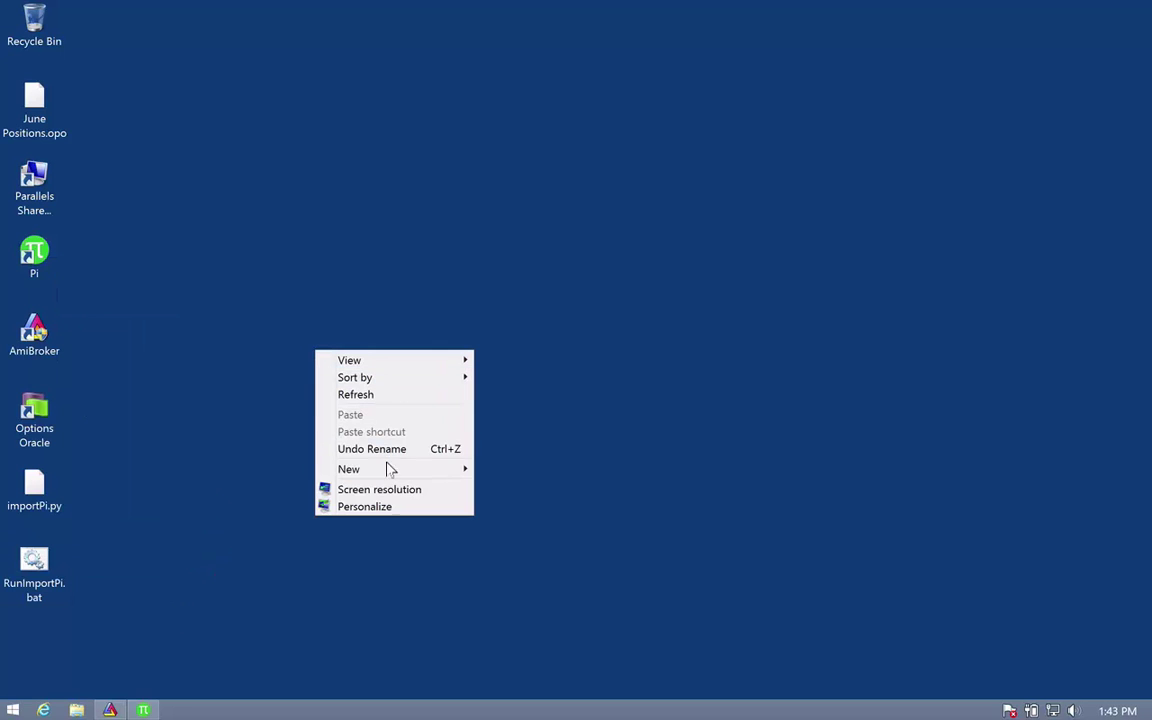
mouse_move(392, 469)
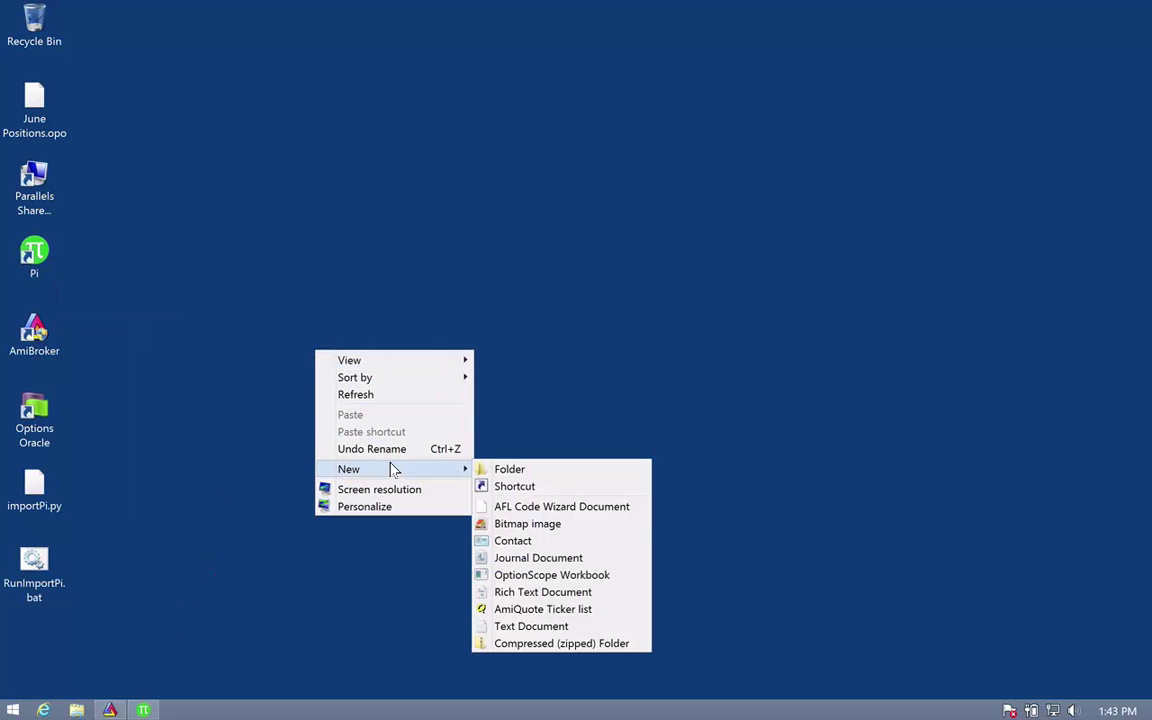
left_click(545, 626)
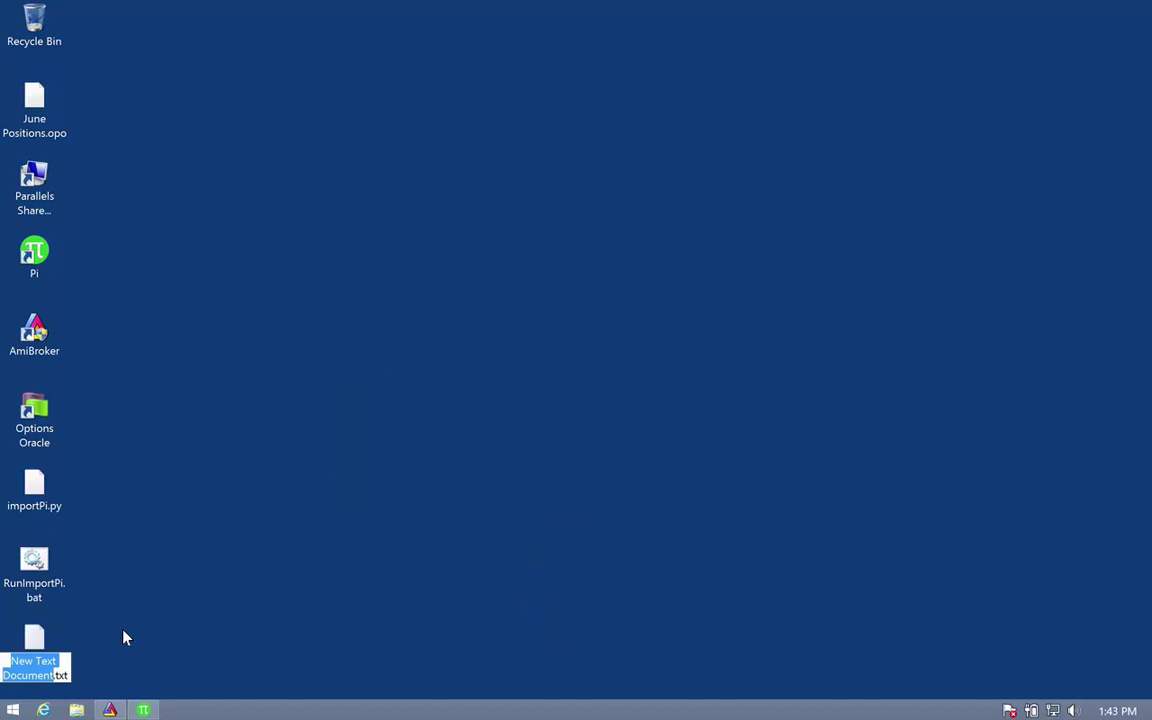
key("Return")
left_click(83, 621)
left_click(37, 635)
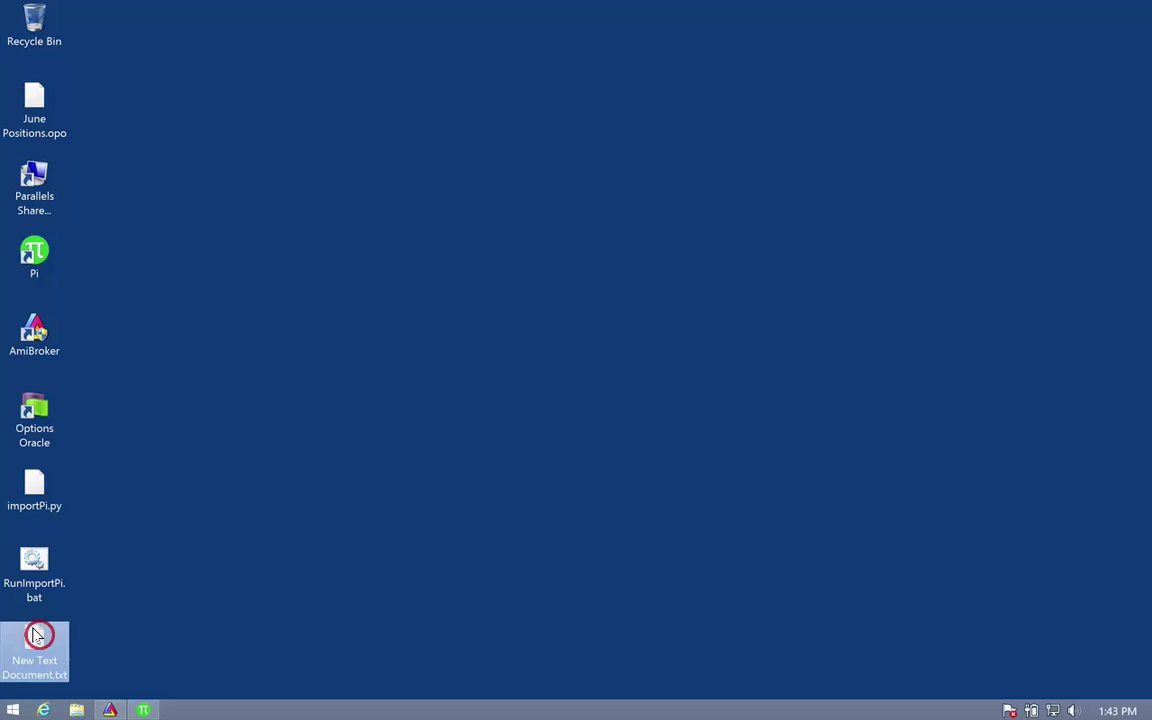
key("shift+Delete")
key("Return")
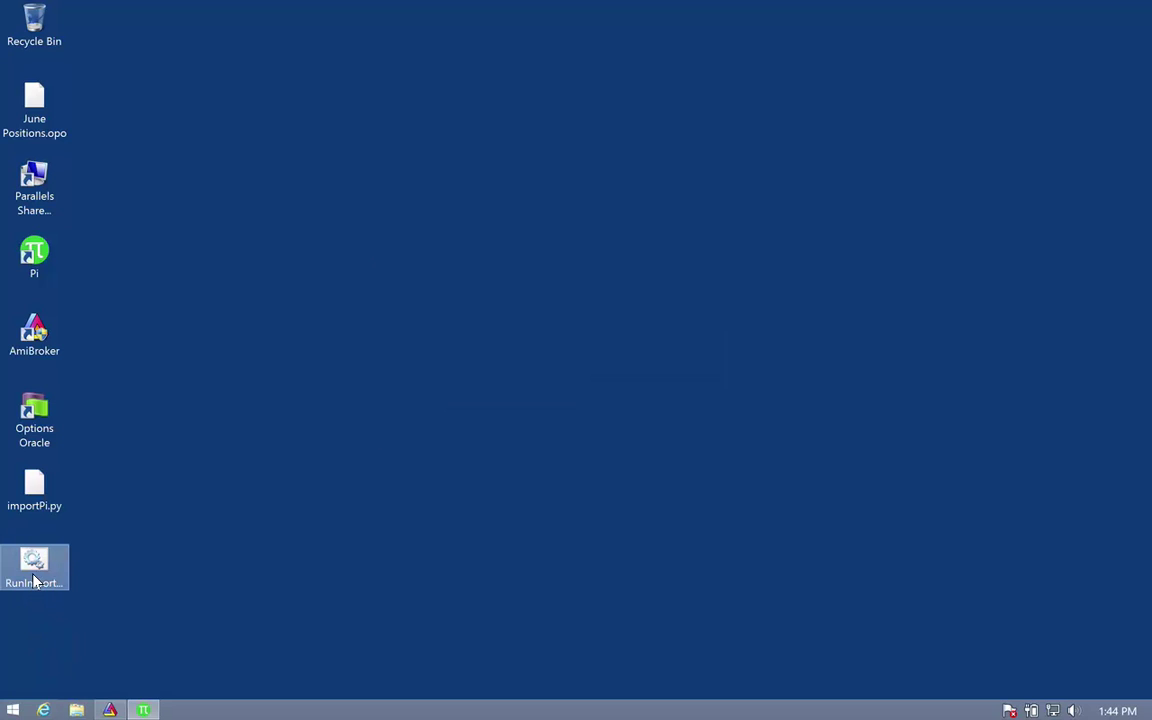
right_click(35, 581)
left_click(102, 297)
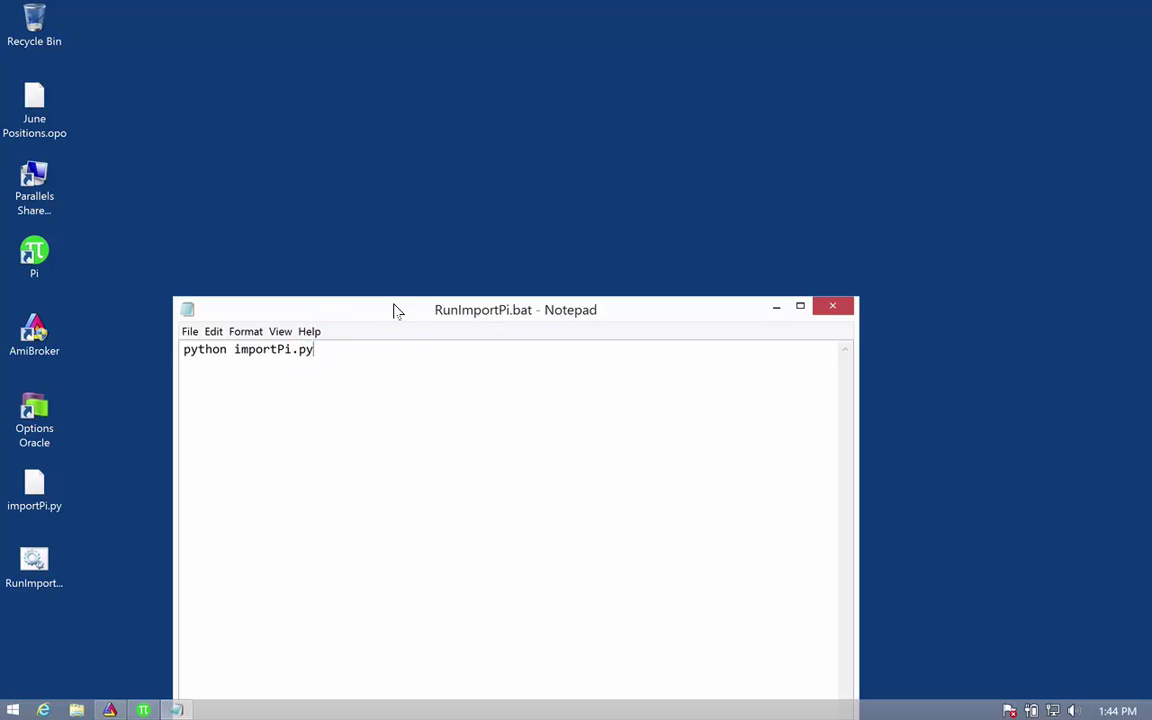
left_click_drag(395, 311, 508, 84)
left_click_drag(445, 121, 257, 121)
left_click(469, 121)
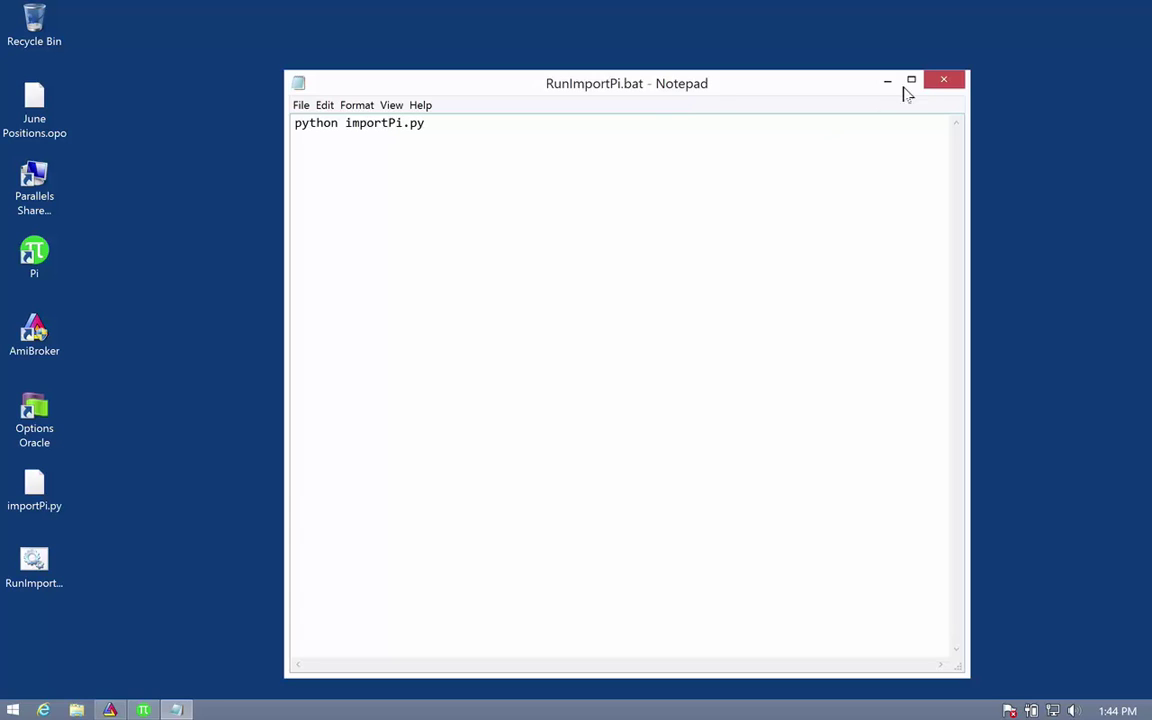
left_click(941, 81)
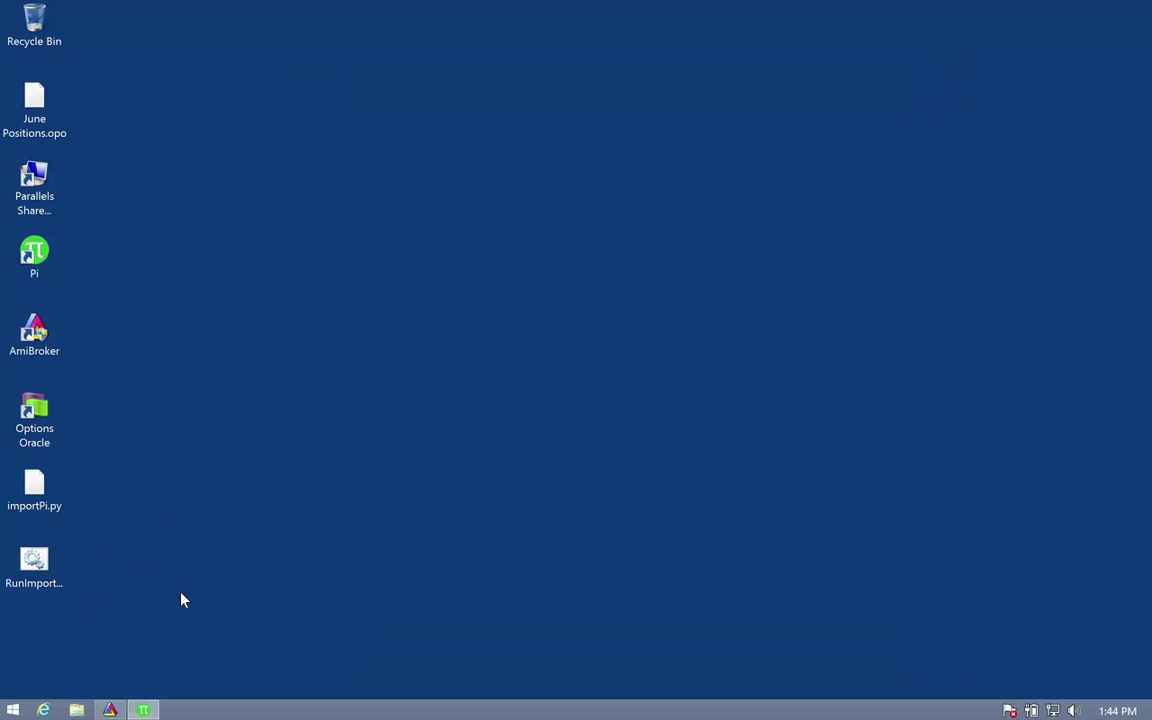
Step: Restore Pi and look through the Chart menu for the Nifty 50 30-minute chart
left_click(155, 710)
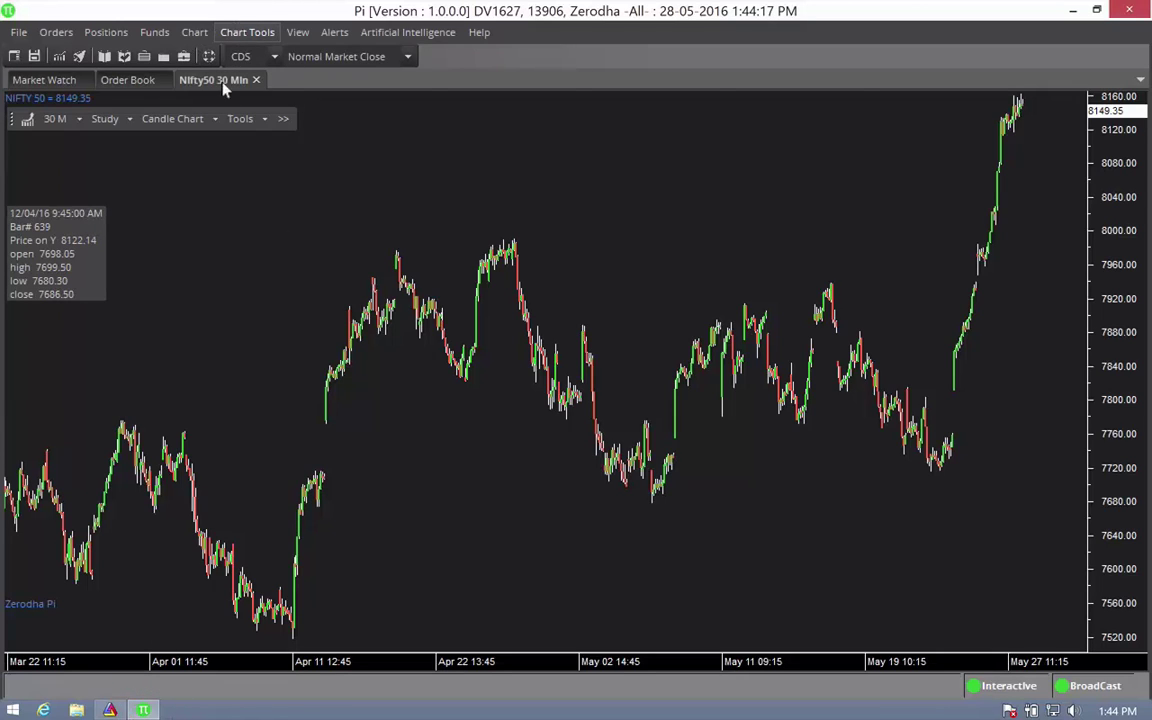
left_click(233, 34)
mouse_move(195, 35)
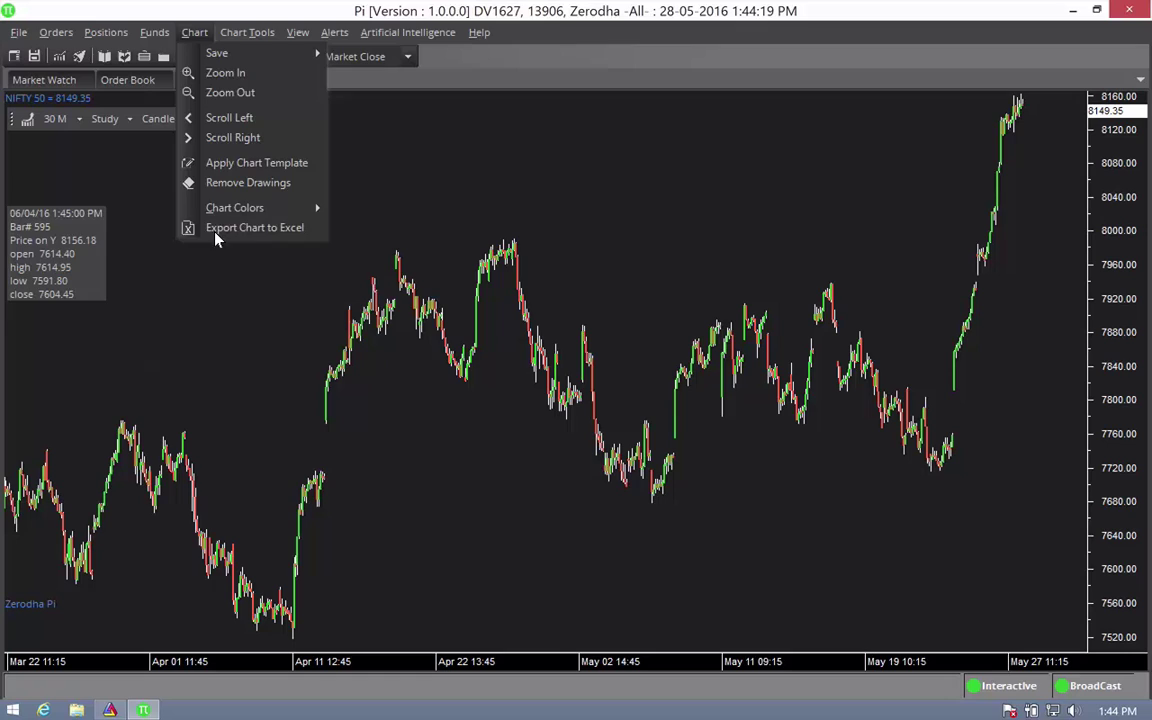
left_click(966, 12)
Step: Run RunImportPi.bat from the desktop to convert Nifty 50.csv, then open File Explorer
left_click(1072, 10)
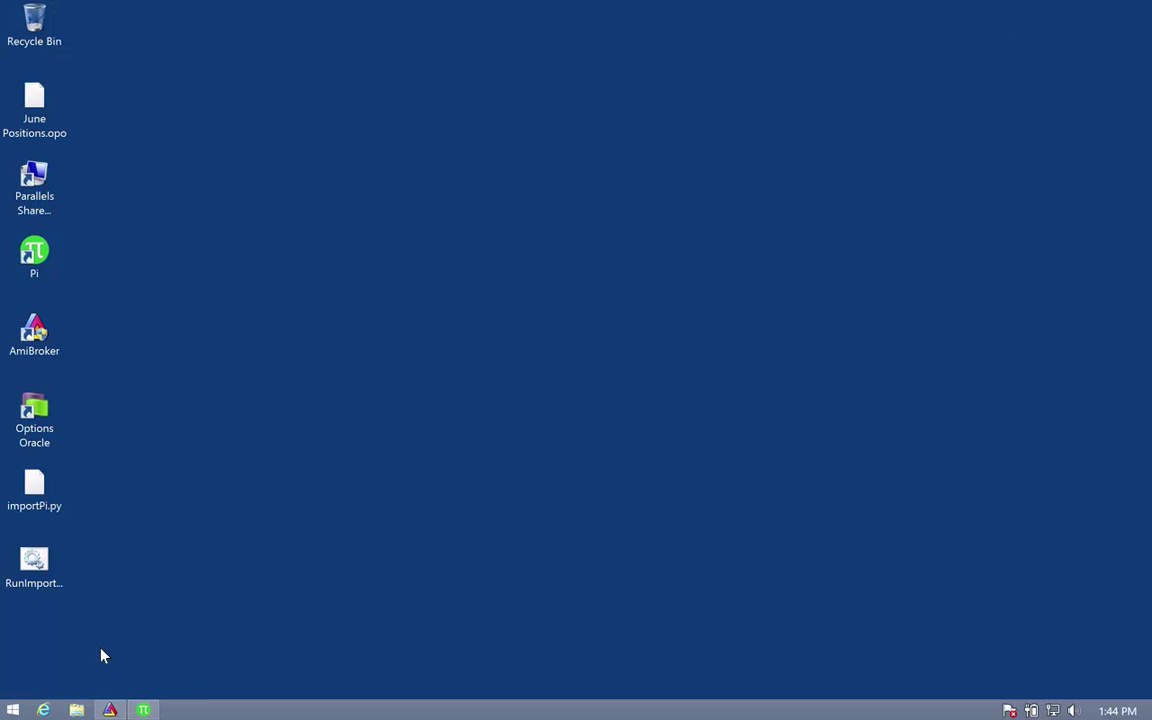
left_click(207, 497)
double_click(33, 563)
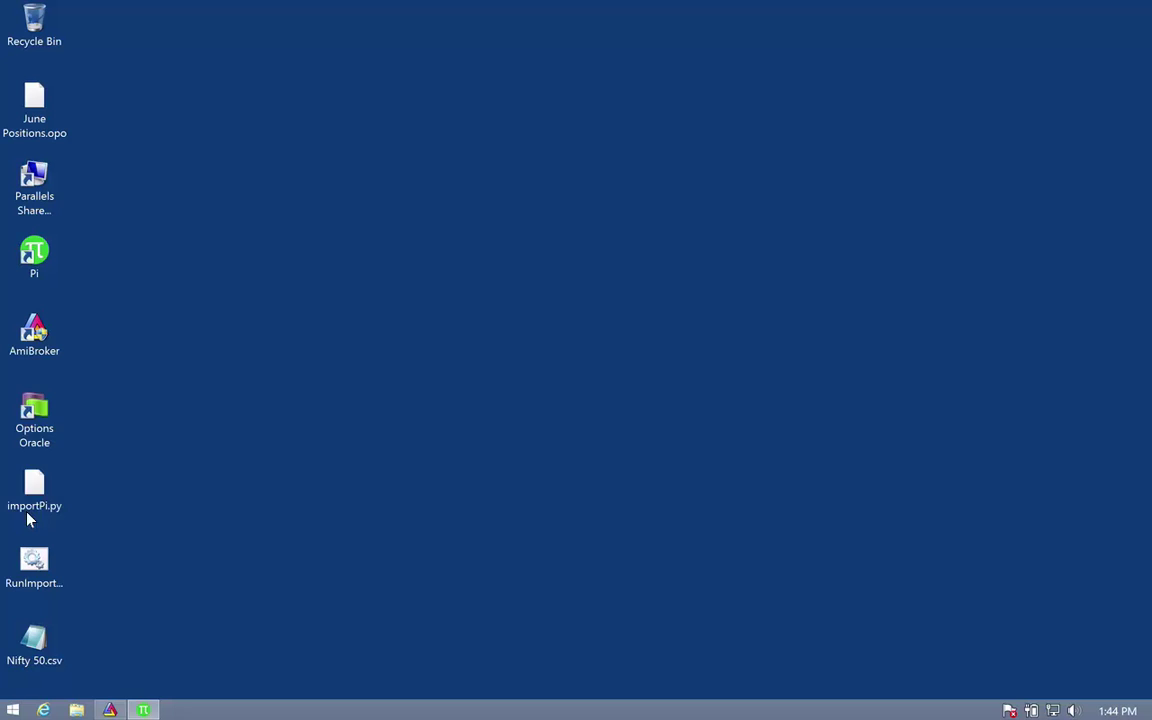
left_click(146, 566)
left_click(76, 710)
Step: Open the original Zerodha\Pi\Exported\Nifty 50.csv in Notepad and snap it to the left half
double_click(566, 328)
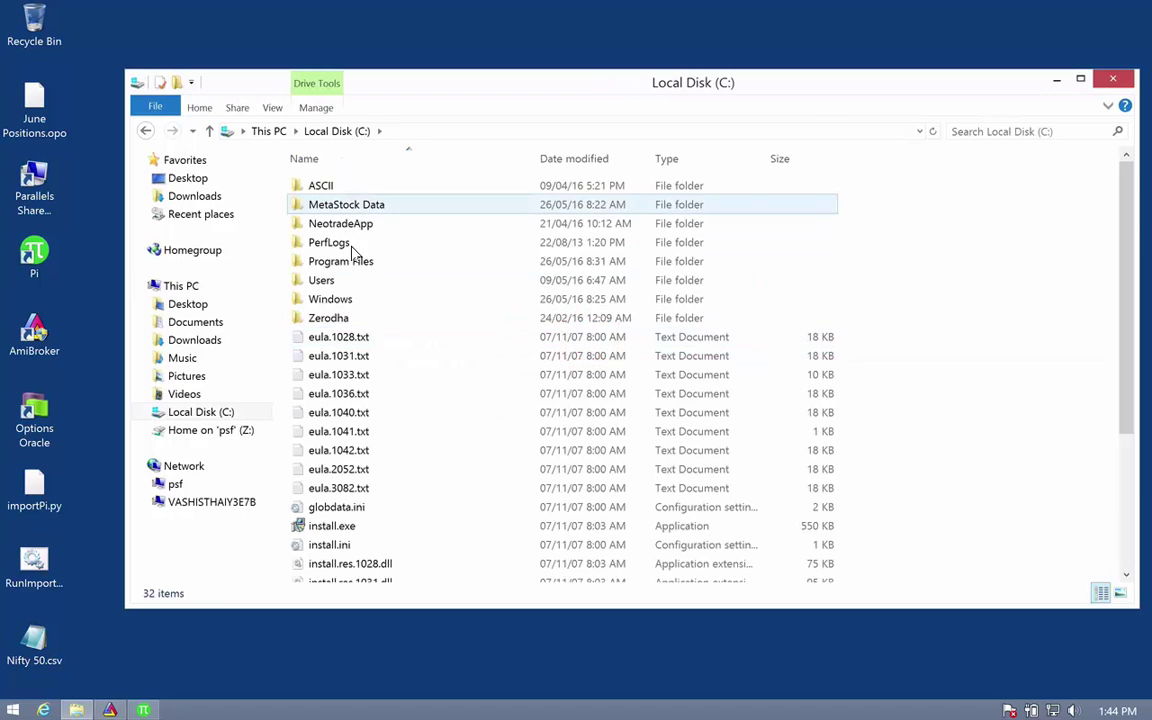
double_click(357, 313)
double_click(313, 185)
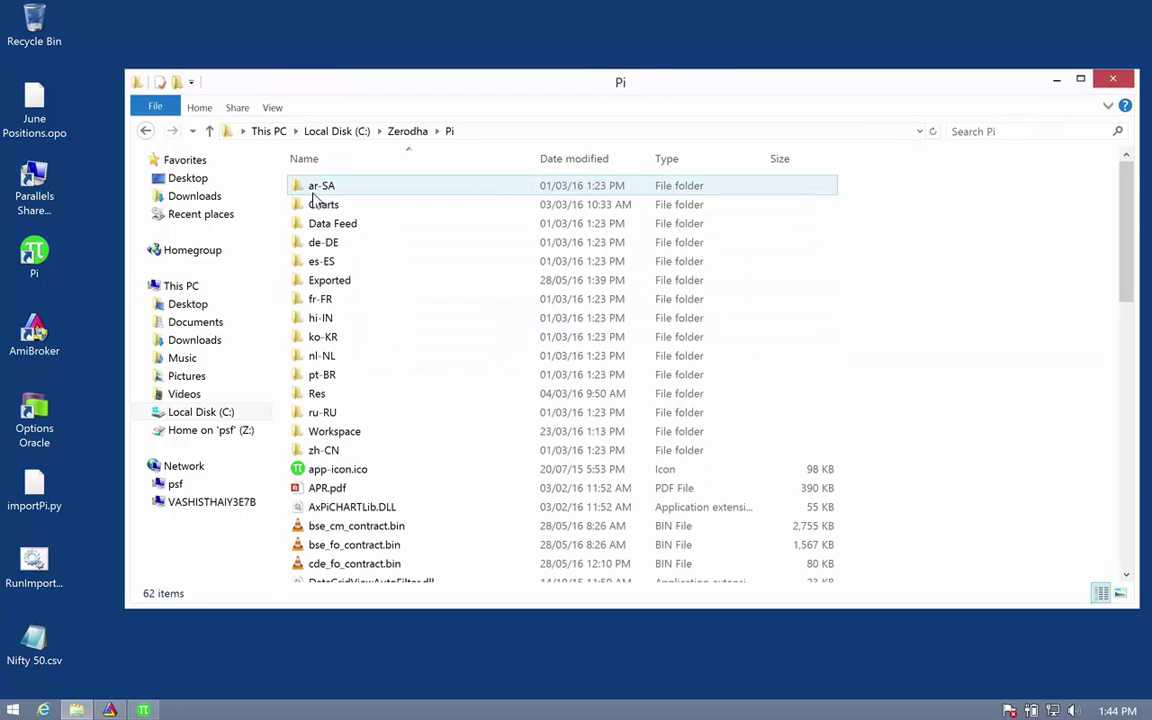
double_click(330, 279)
double_click(332, 185)
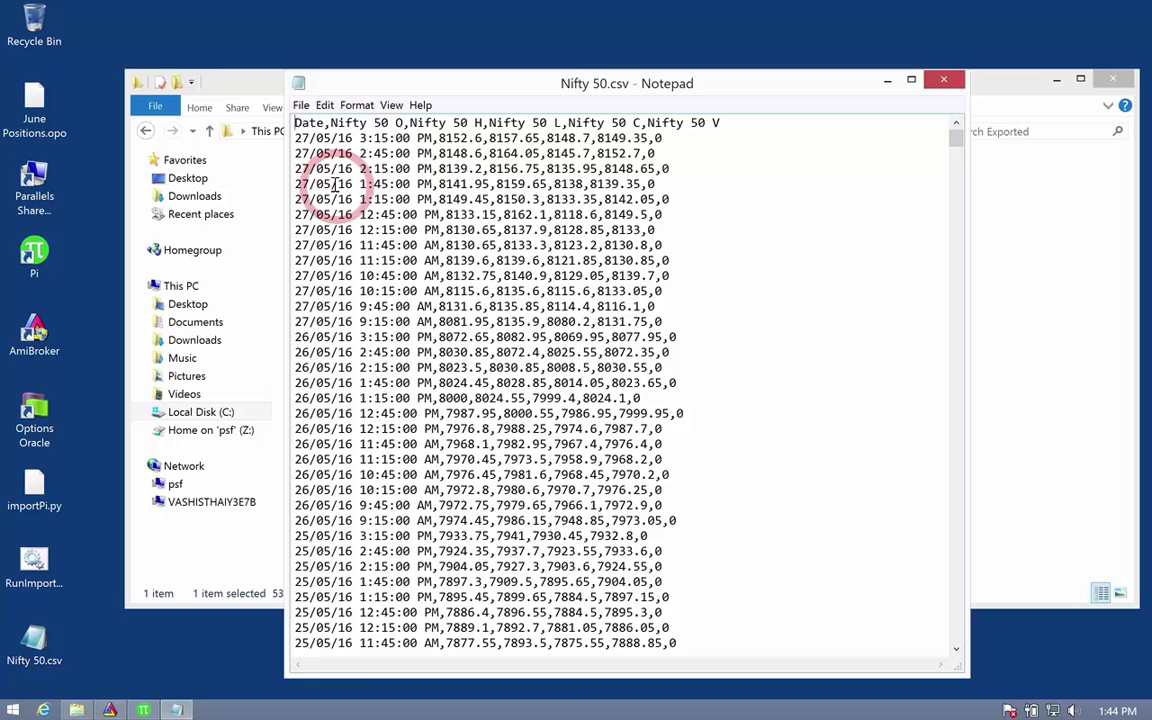
key("super+Left")
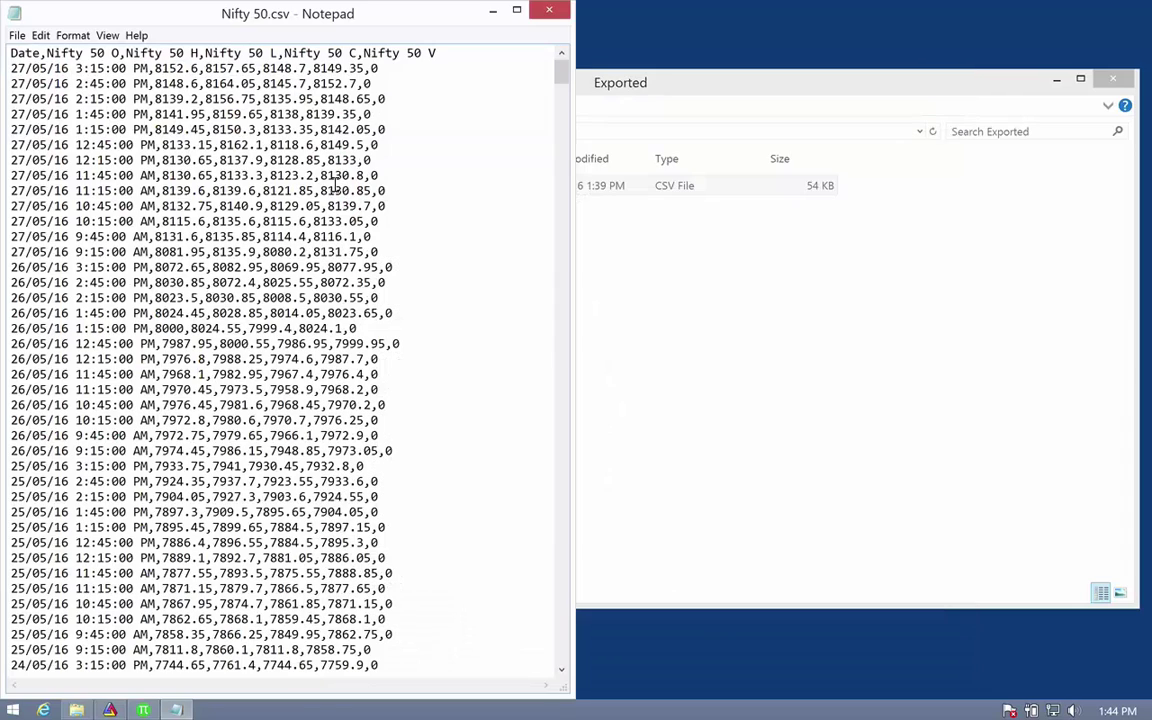
Step: Open the converted desktop Nifty 50.csv snapped right, beside the original on the left
left_click(1112, 78)
left_click(482, 12)
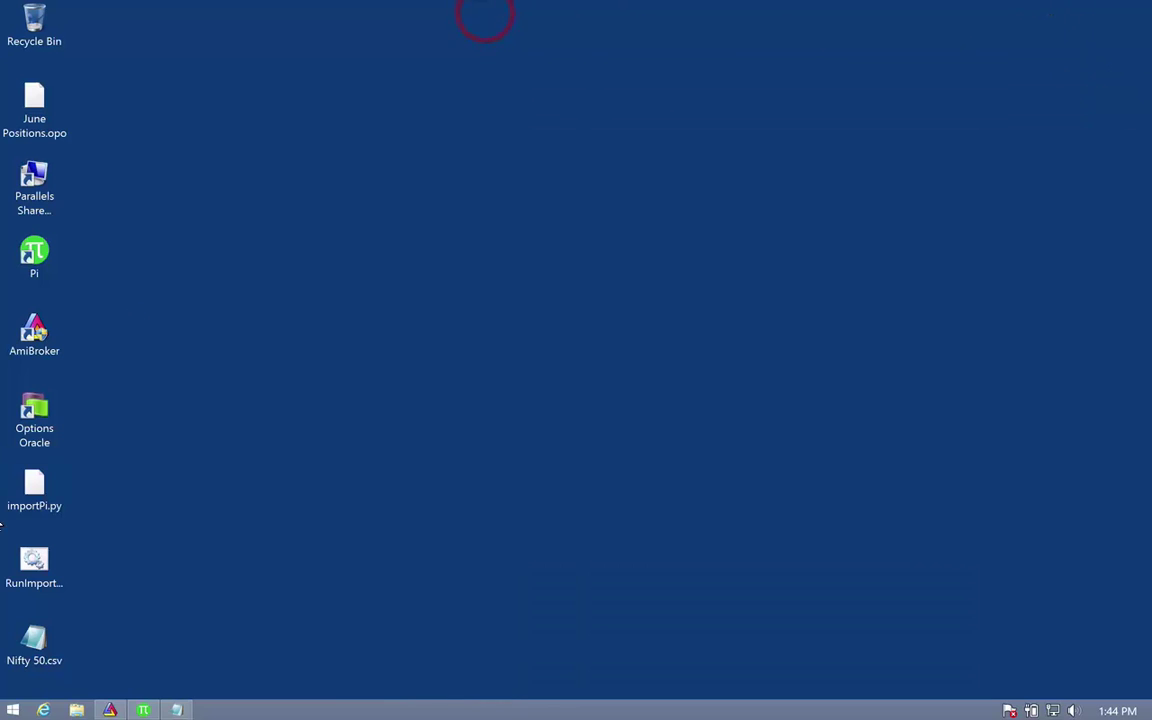
double_click(34, 642)
key("super+Right")
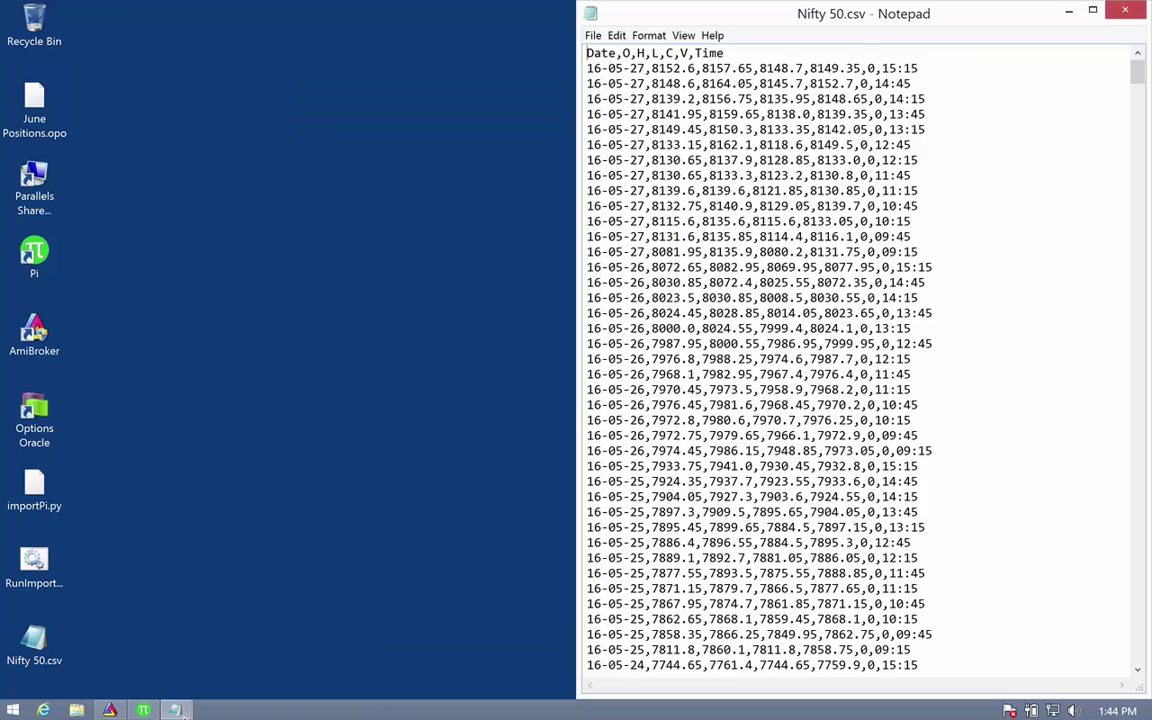
mouse_move(176, 710)
left_click(97, 552)
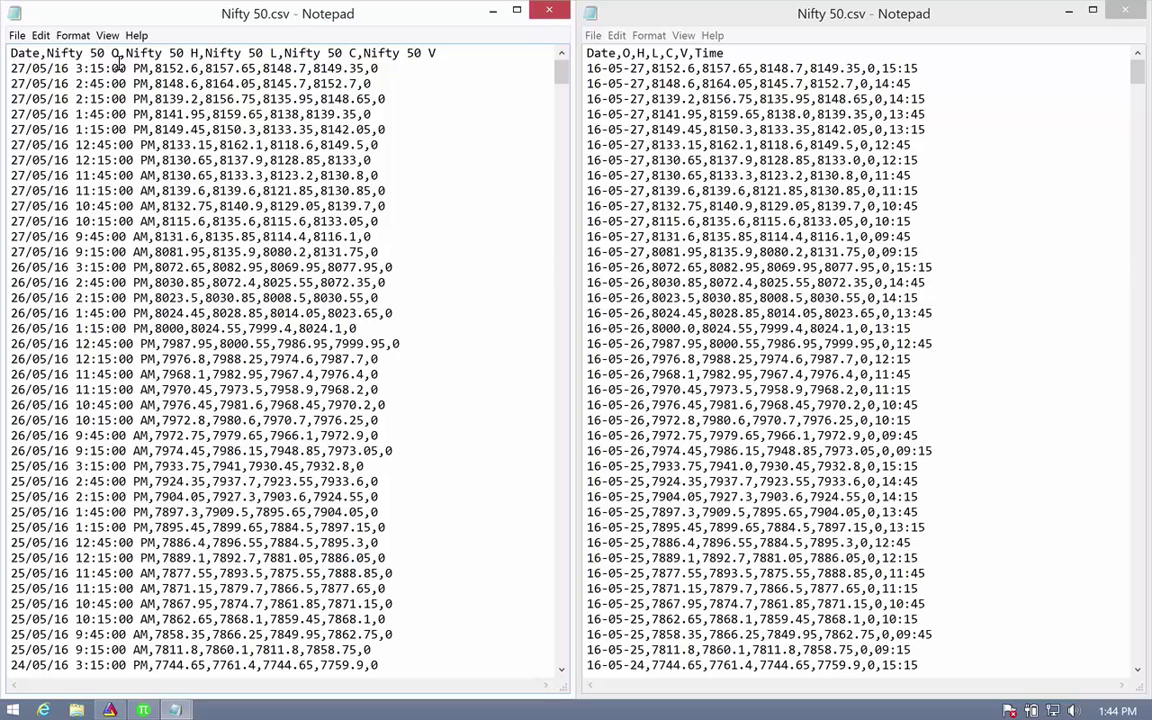
Step: Compare first-row 27/05/16 3:15:00 PM with converted 16-05-27 15:15, then close both files
left_click_drag(148, 68, 4, 72)
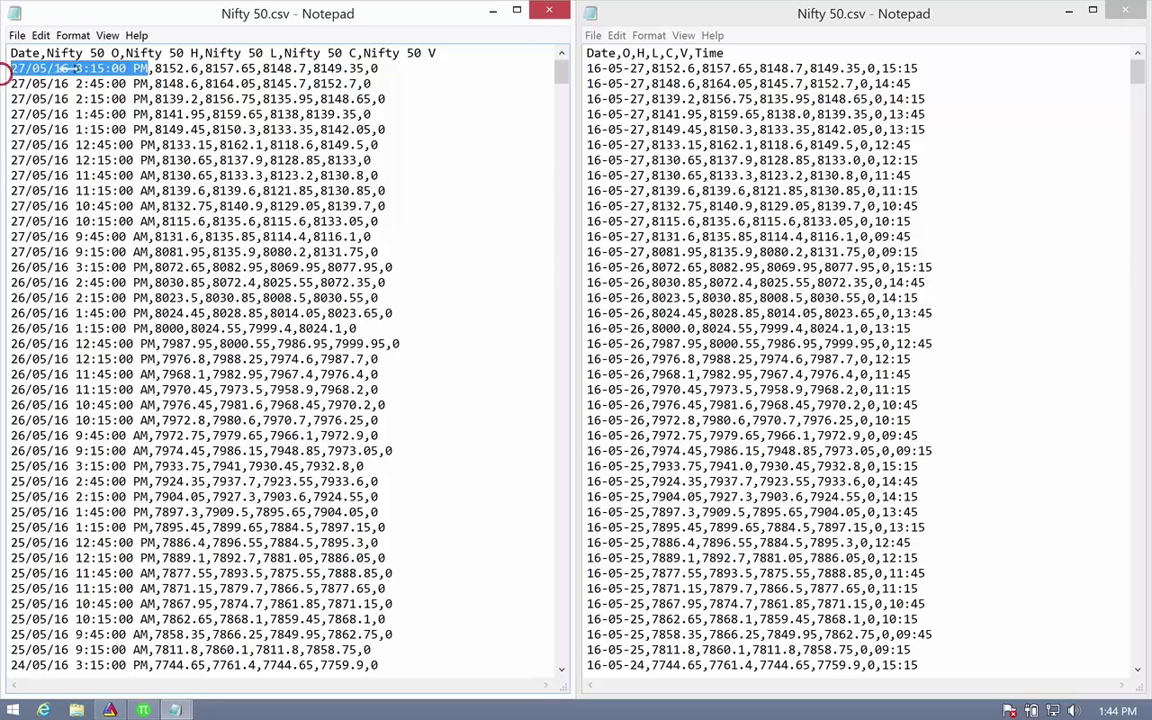
left_click_drag(645, 68, 587, 68)
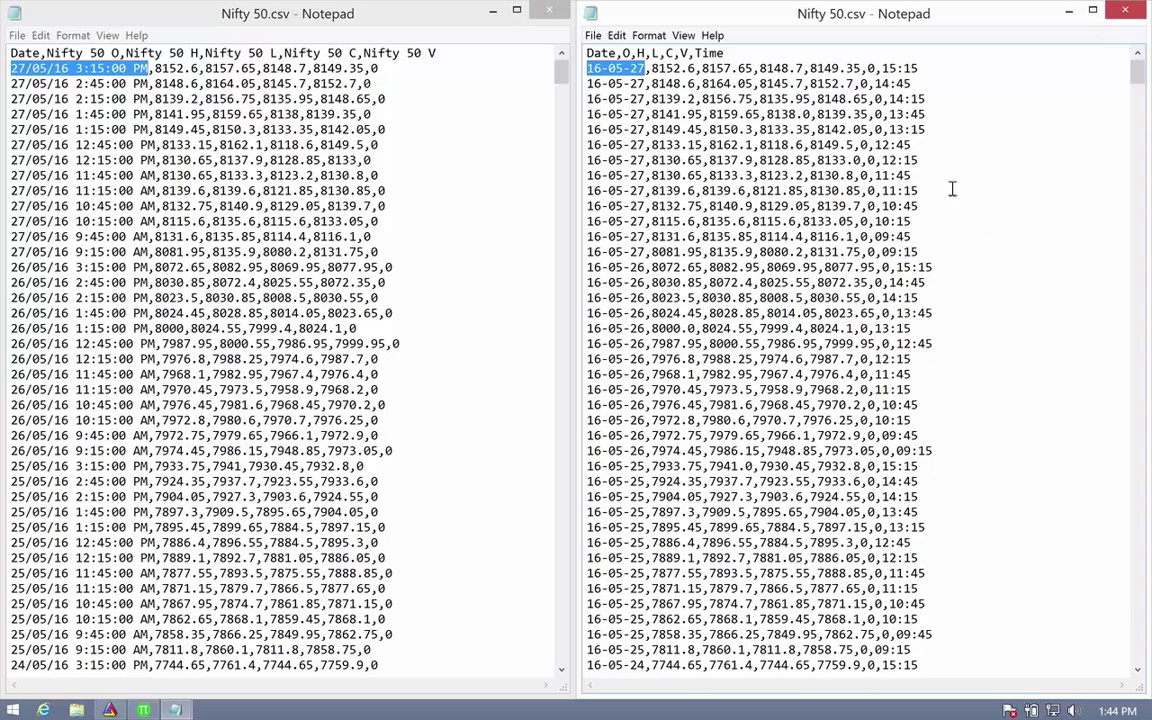
left_click_drag(918, 68, 882, 68)
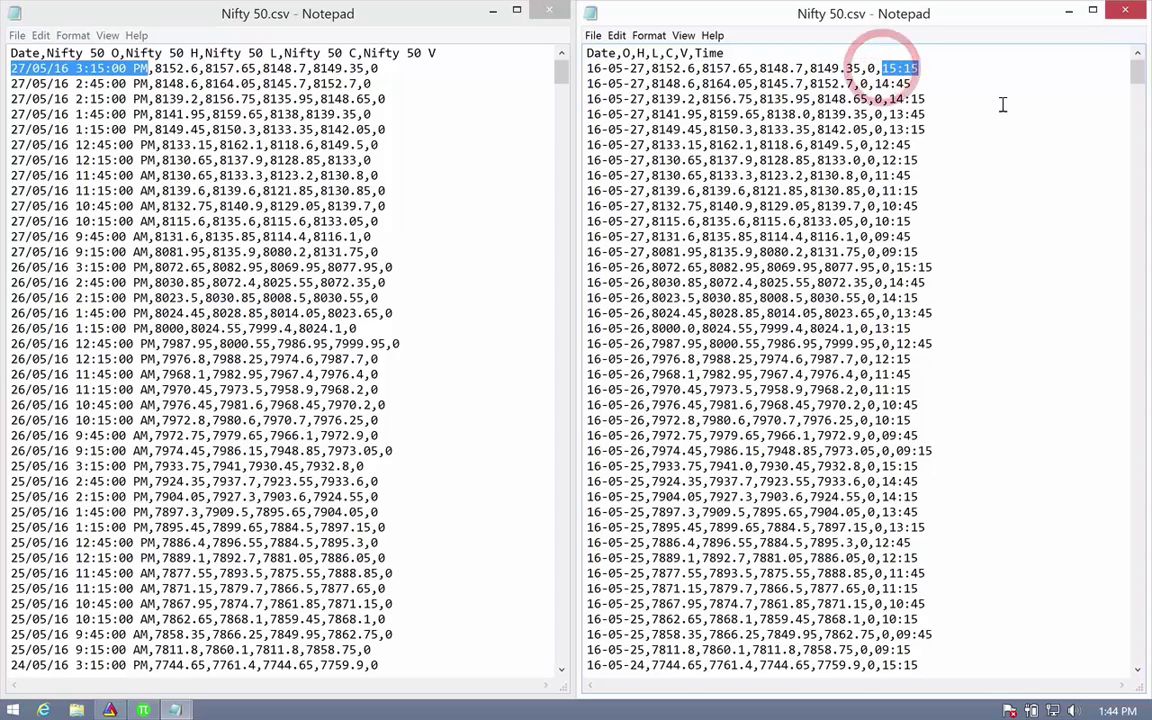
left_click(916, 68)
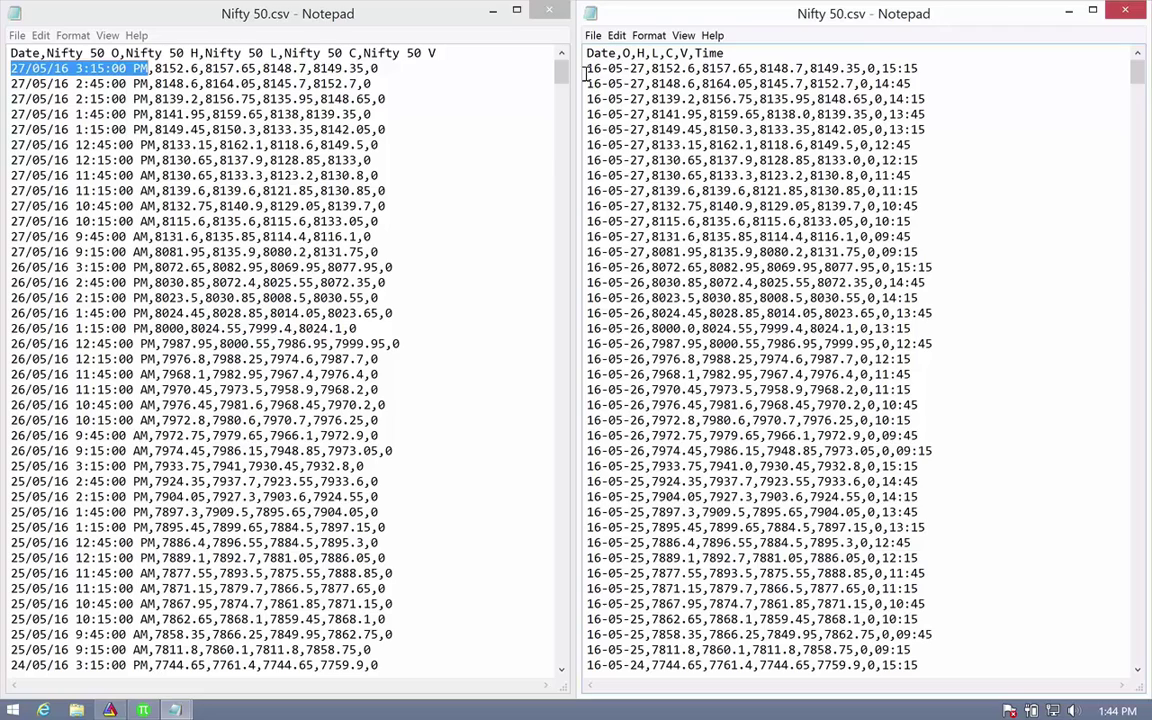
left_click(556, 9)
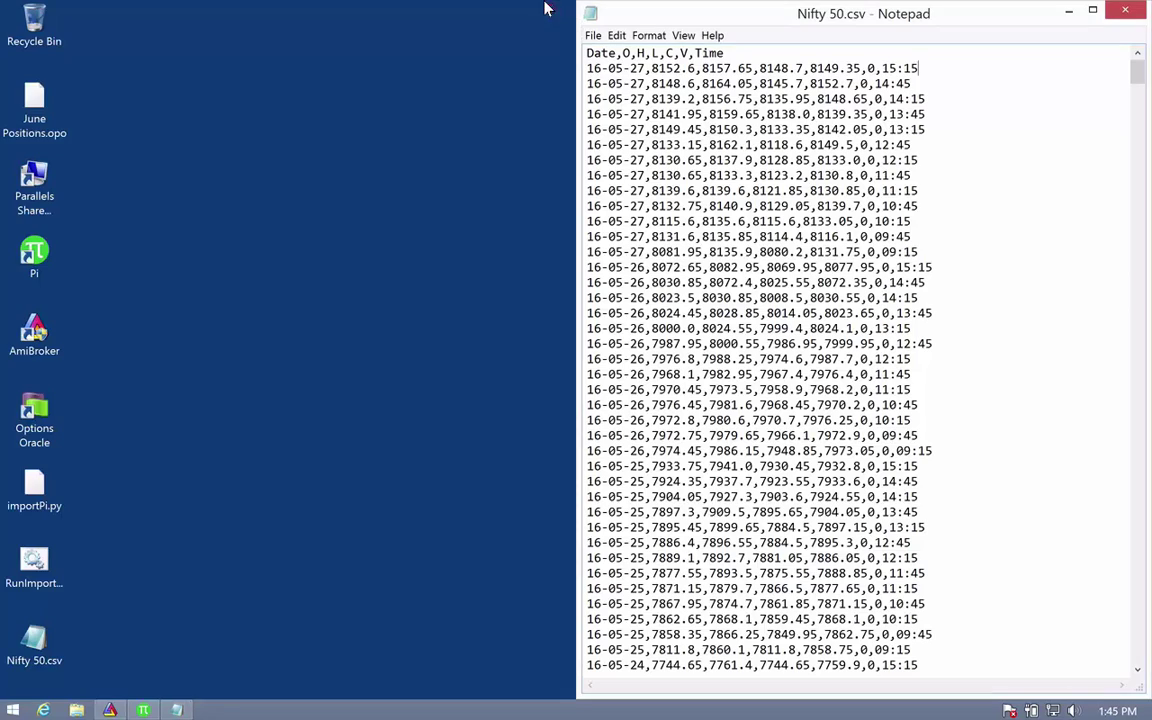
left_click(1124, 10)
Step: Start an ASCII import in AmiBroker using the desktop Nifty 50.csv
left_click(109, 710)
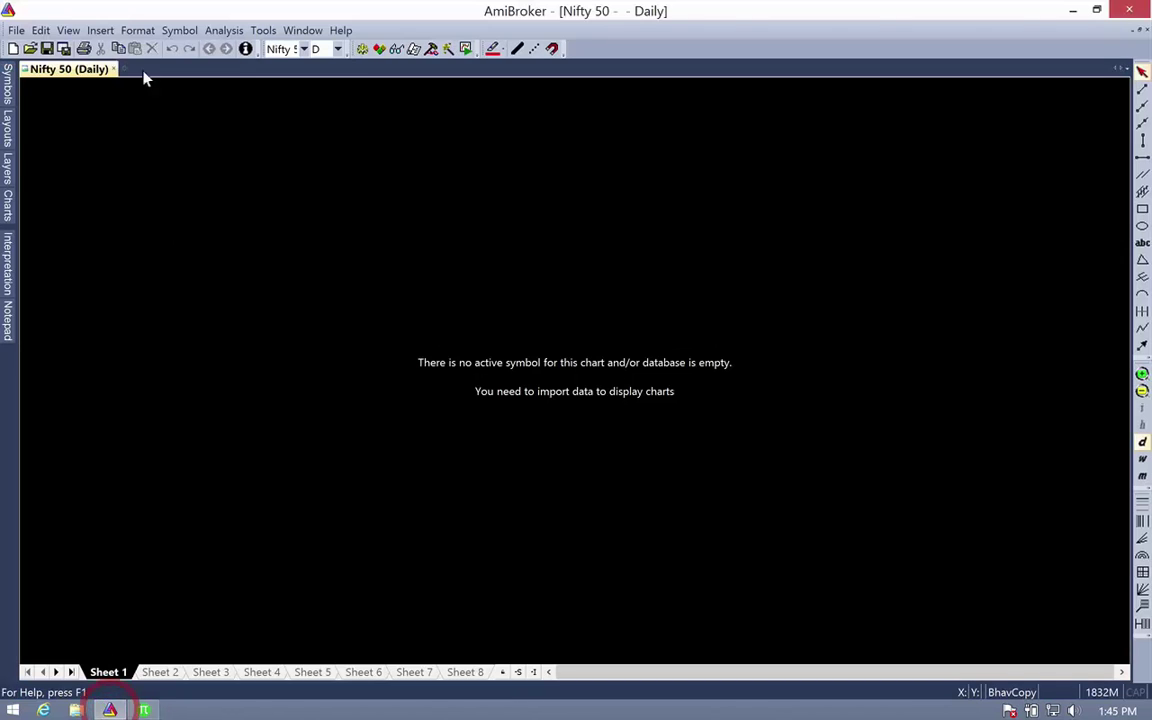
left_click(17, 31)
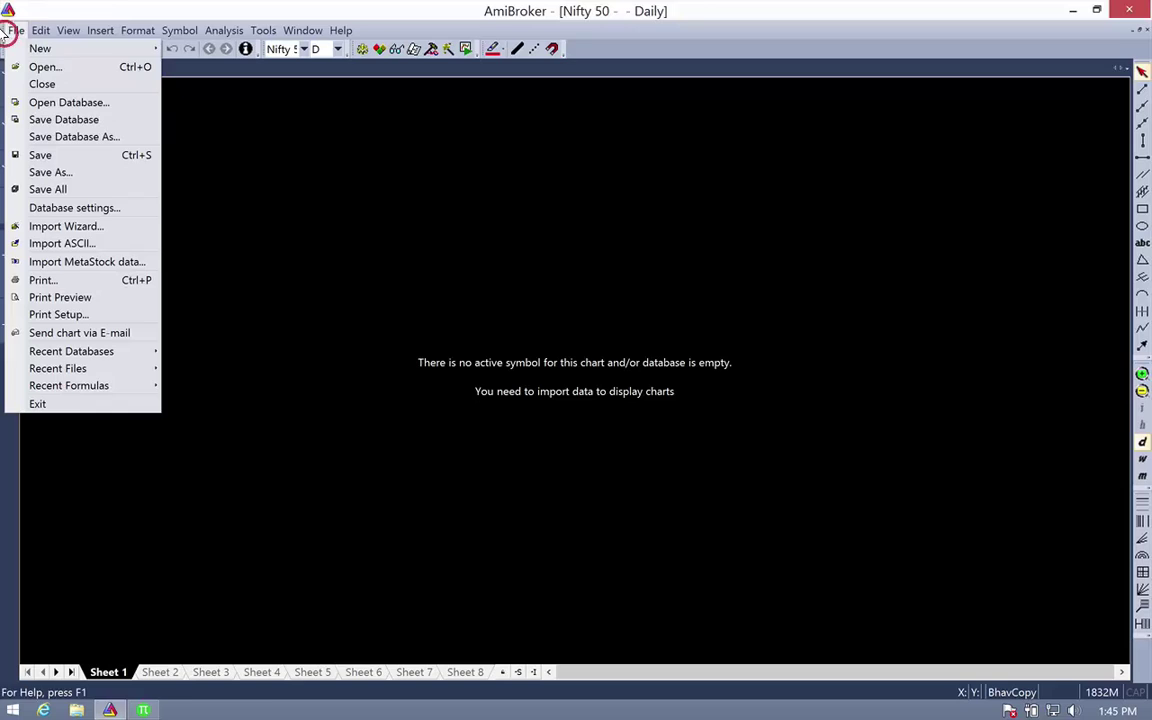
left_click(88, 227)
left_click(625, 295)
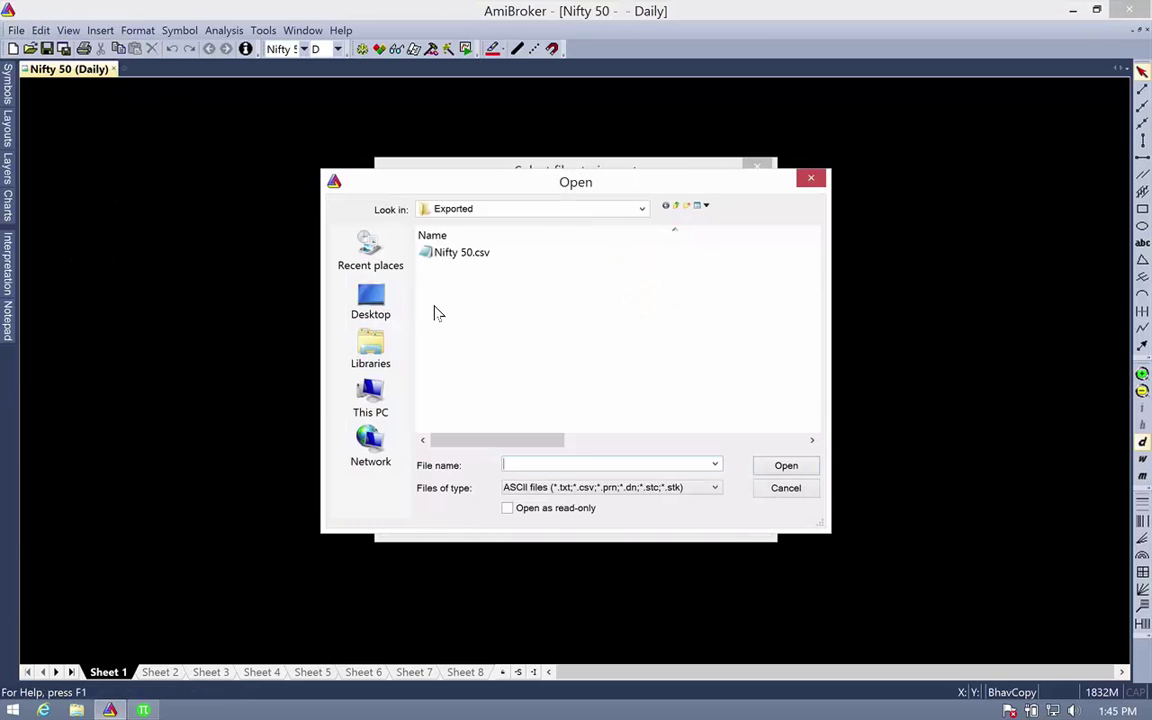
left_click(371, 300)
double_click(449, 348)
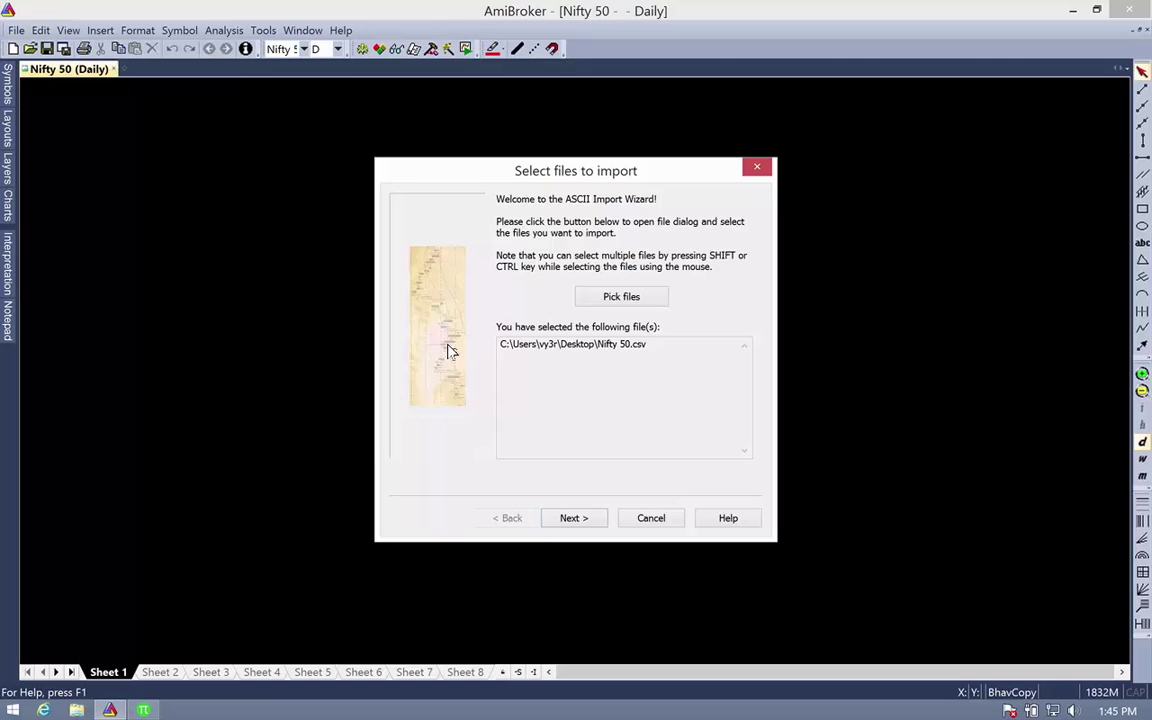
left_click(573, 517)
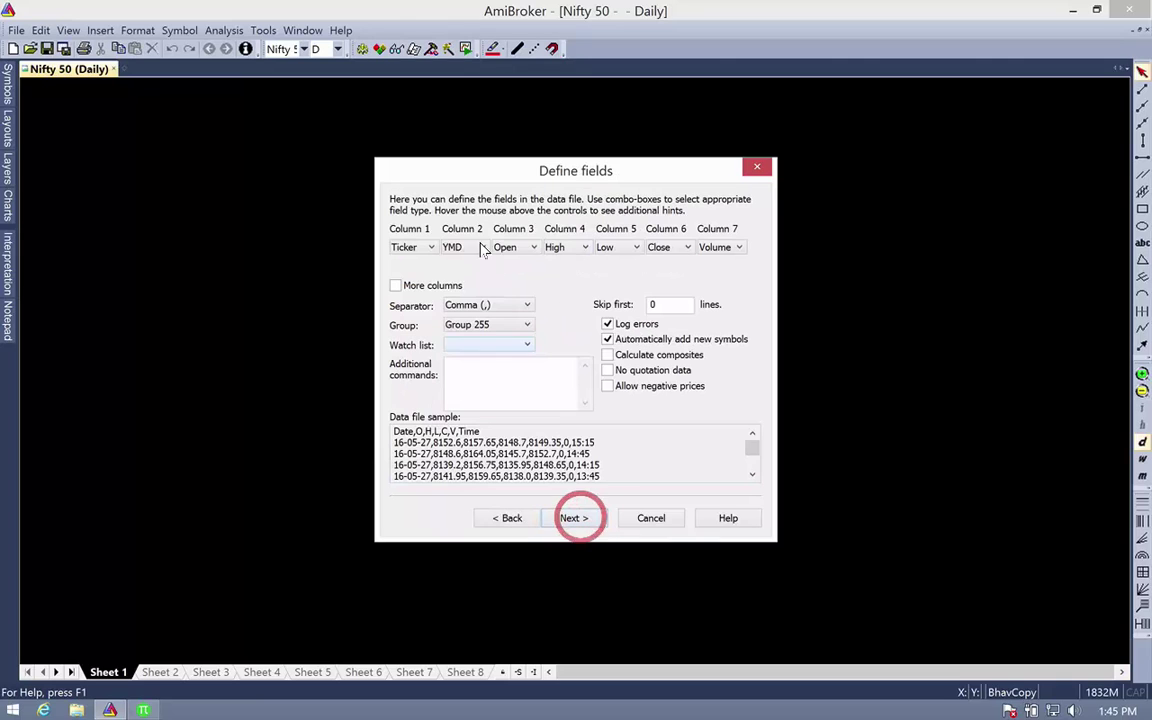
Step: Define the seven columns as YMD, Open, High, Low, Close, Volume and Time
left_click(410, 250)
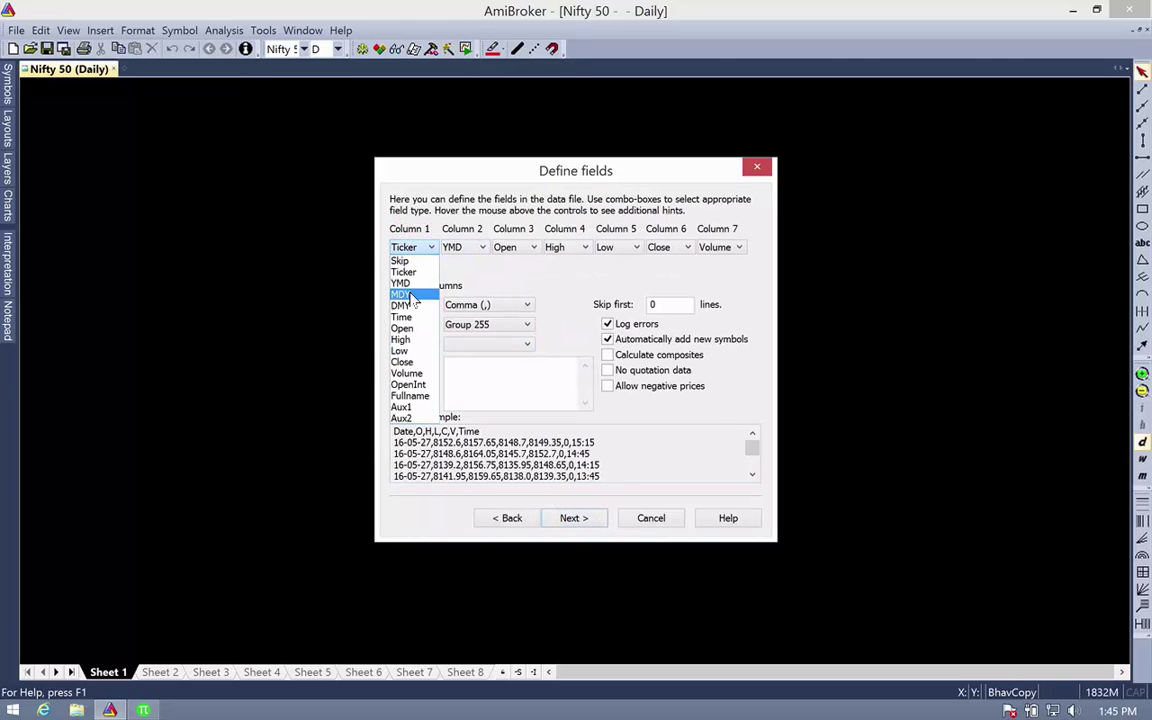
left_click(405, 285)
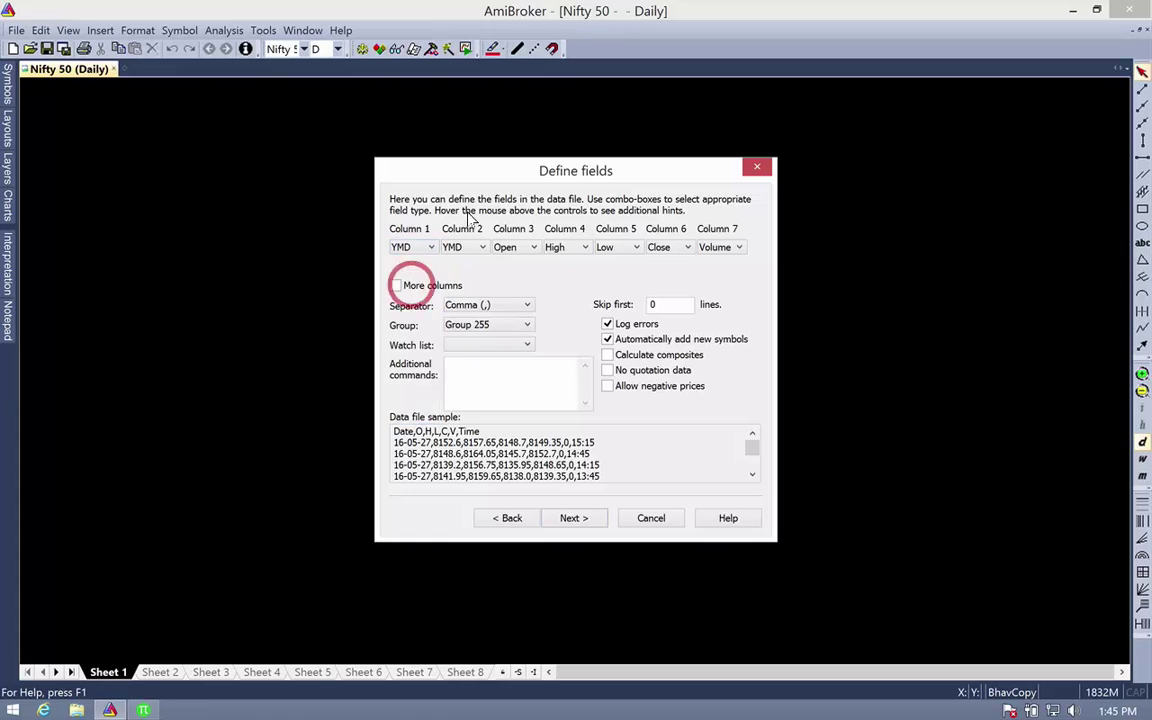
left_click(476, 248)
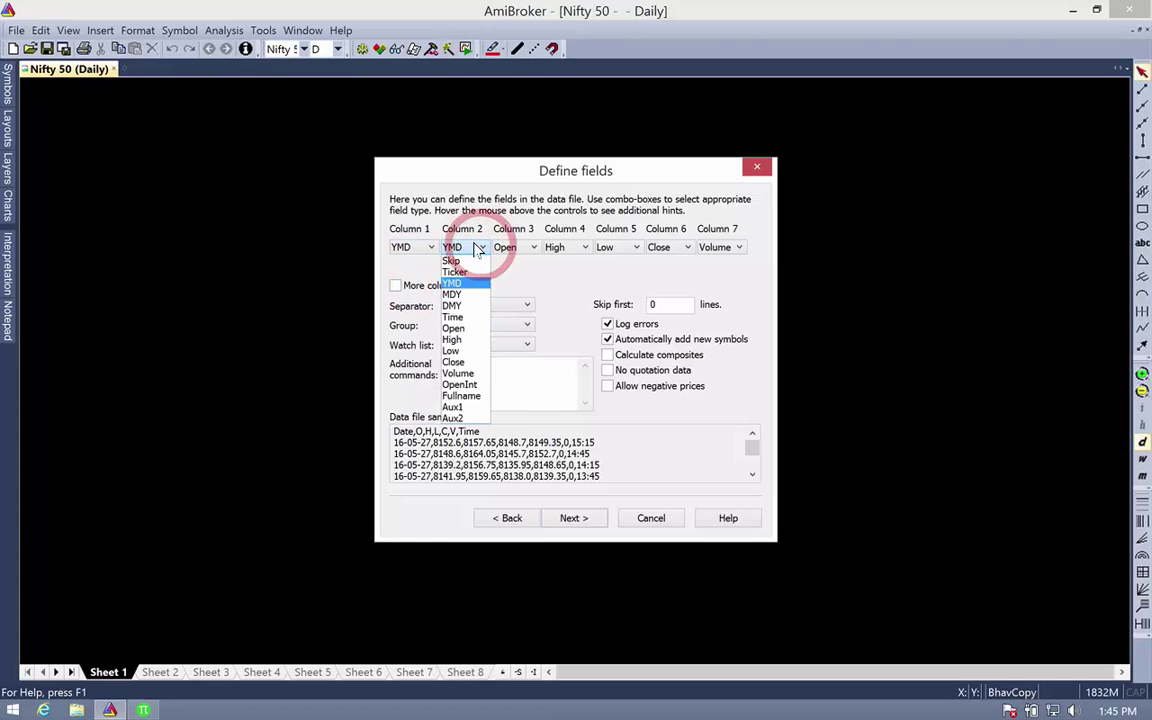
left_click(460, 328)
left_click(521, 248)
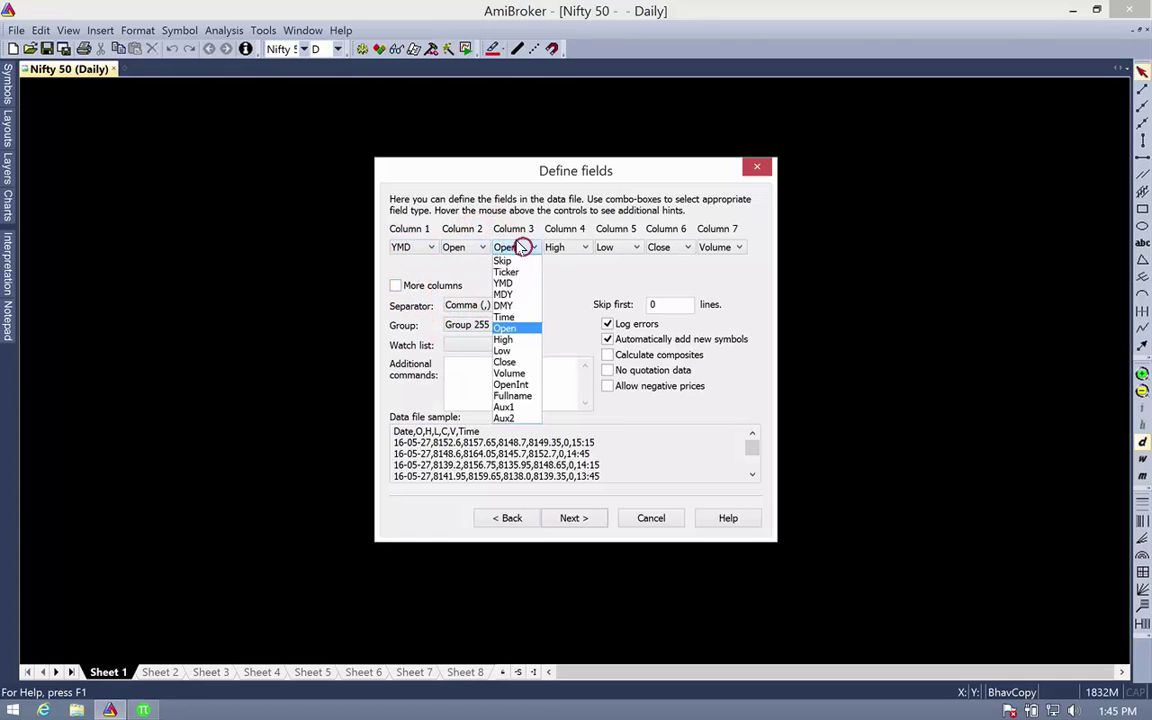
left_click(514, 339)
left_click(567, 247)
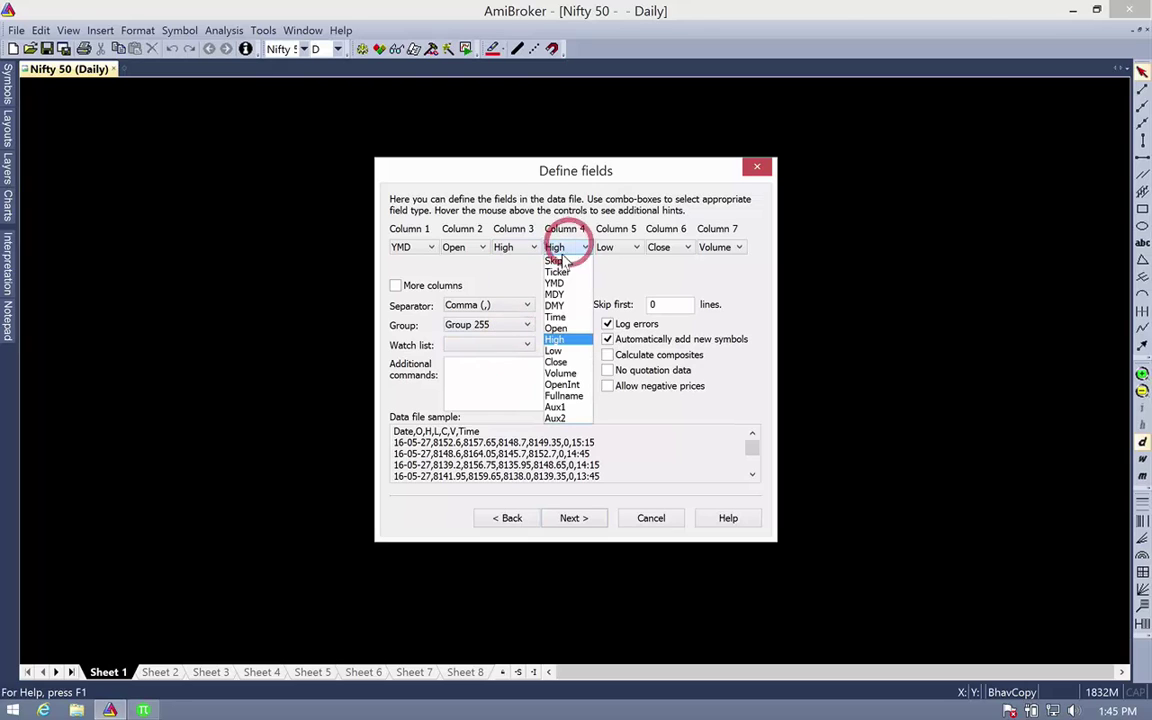
left_click(562, 350)
left_click(620, 247)
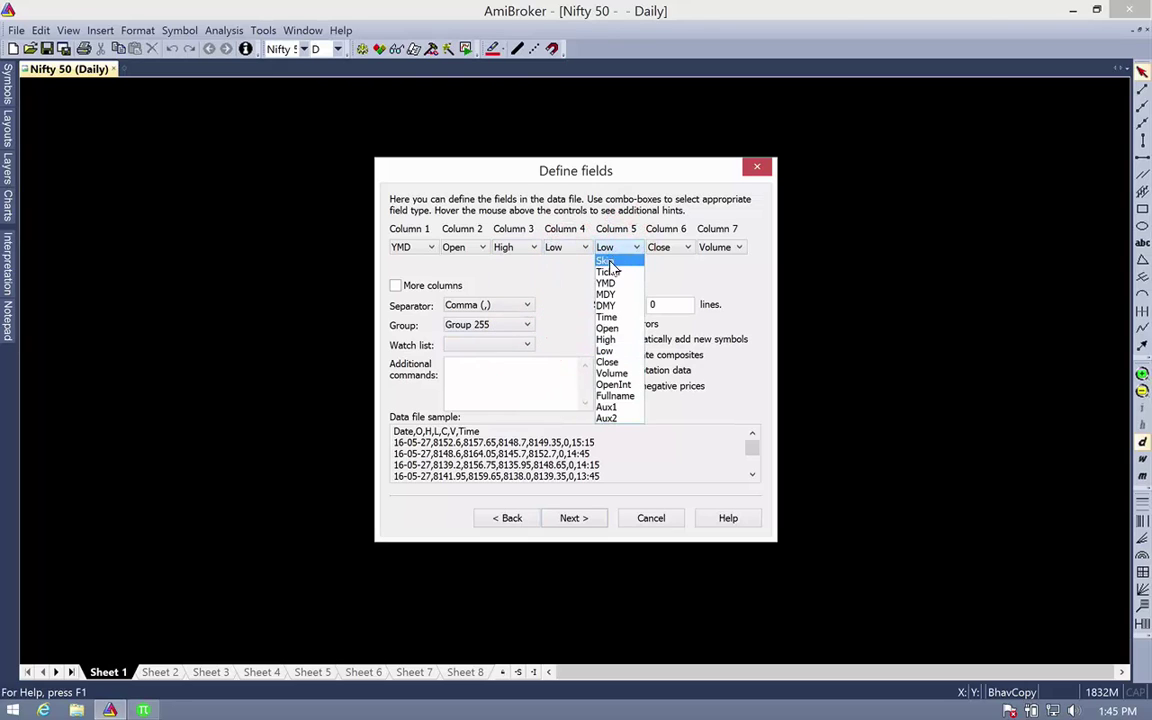
left_click(607, 361)
left_click(668, 247)
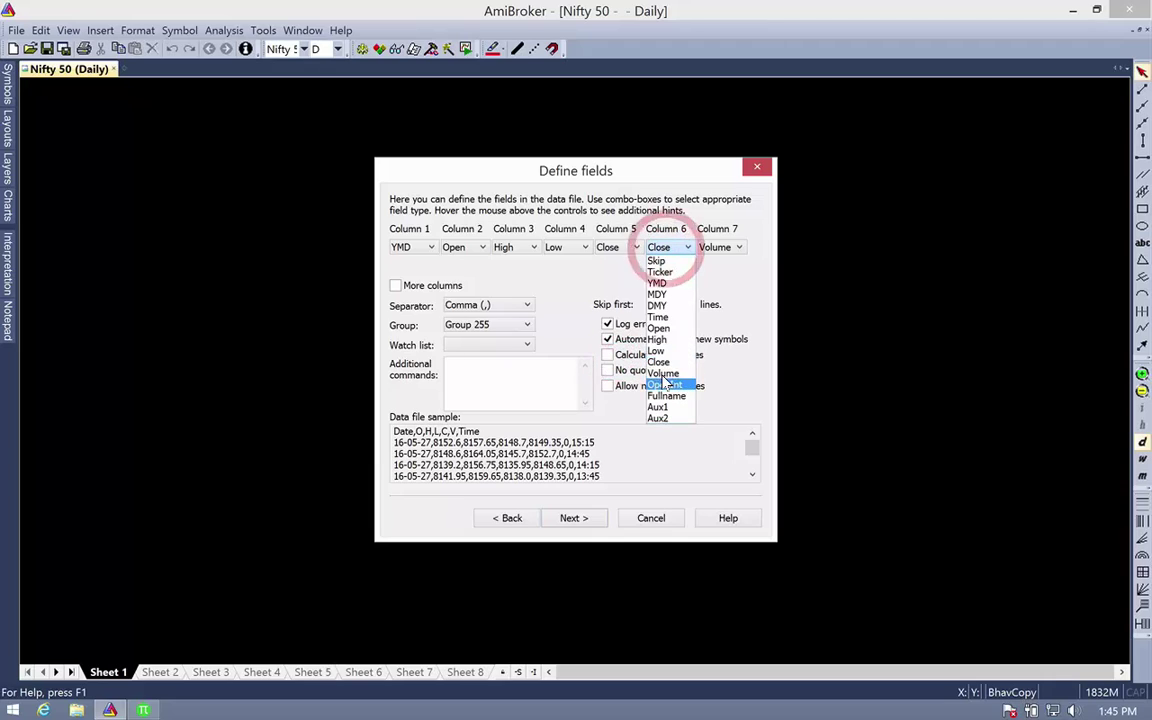
left_click(662, 373)
left_click(718, 247)
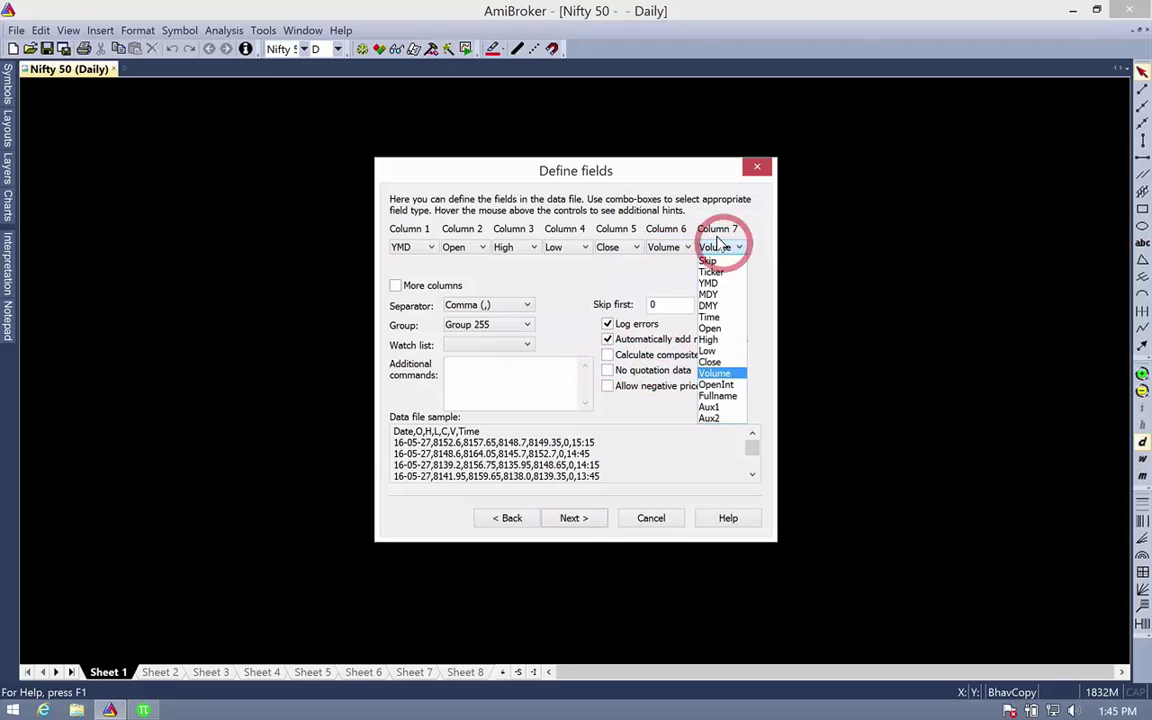
left_click(716, 316)
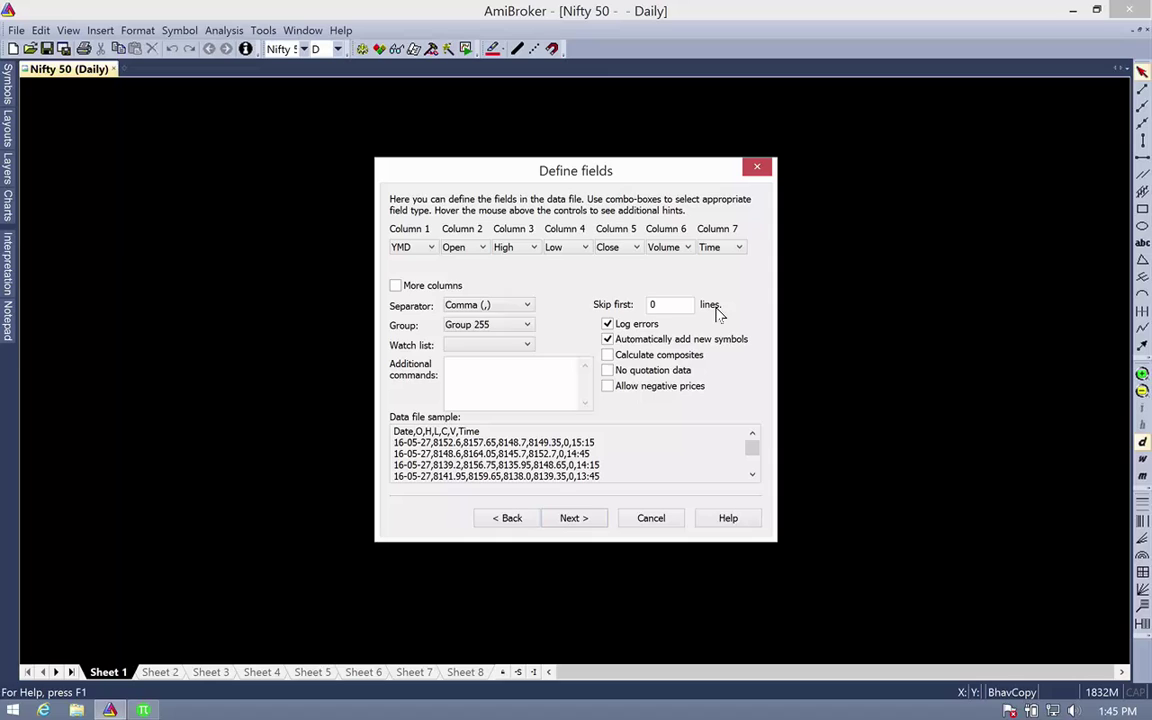
Step: Put symbols in the Undefined group and skip the first 1 header line
left_click(490, 325)
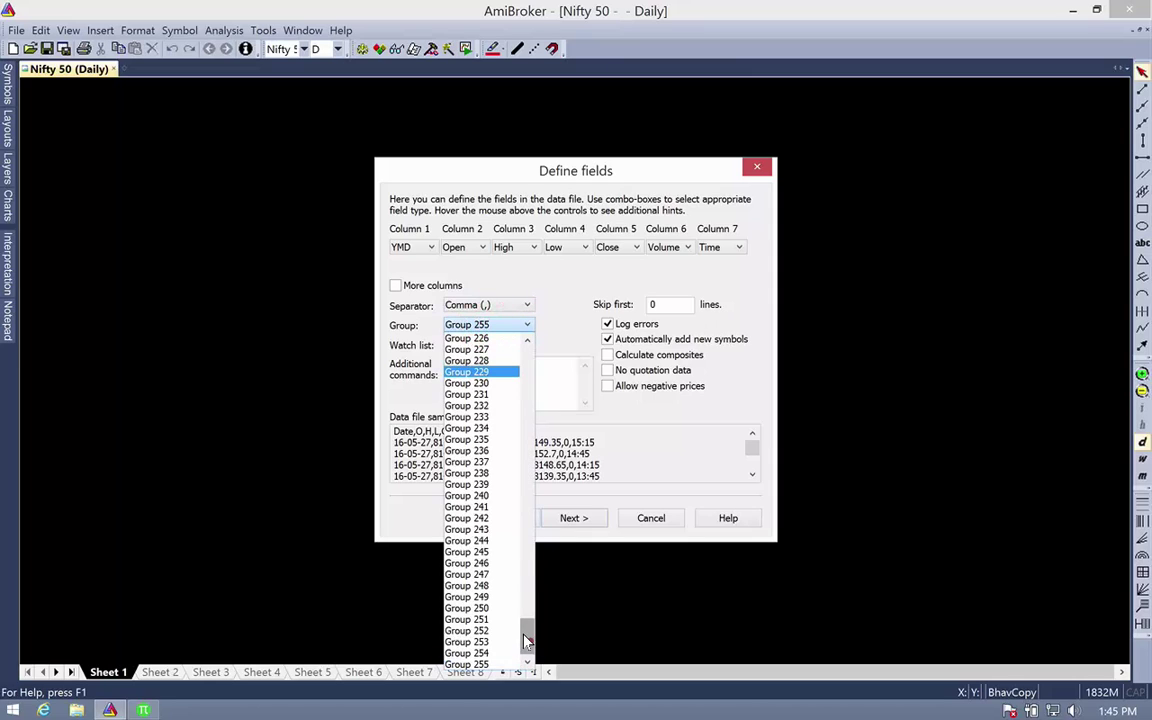
left_click_drag(527, 640, 525, 358)
left_click(470, 338)
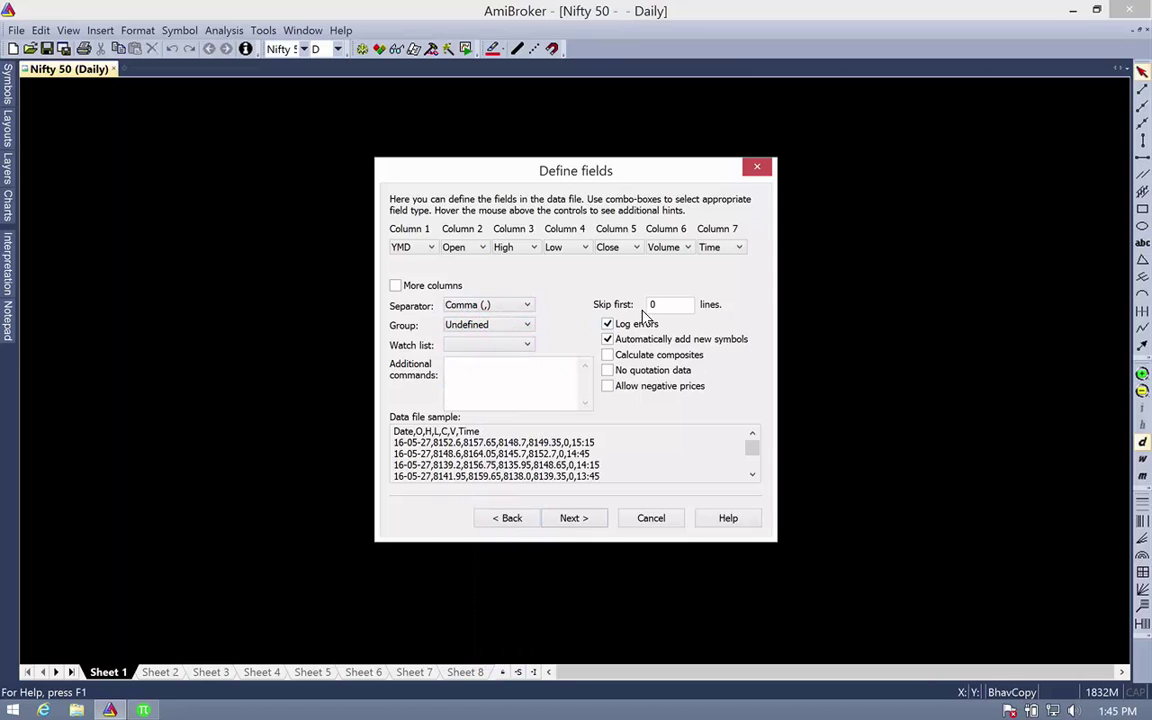
left_click_drag(477, 432, 391, 430)
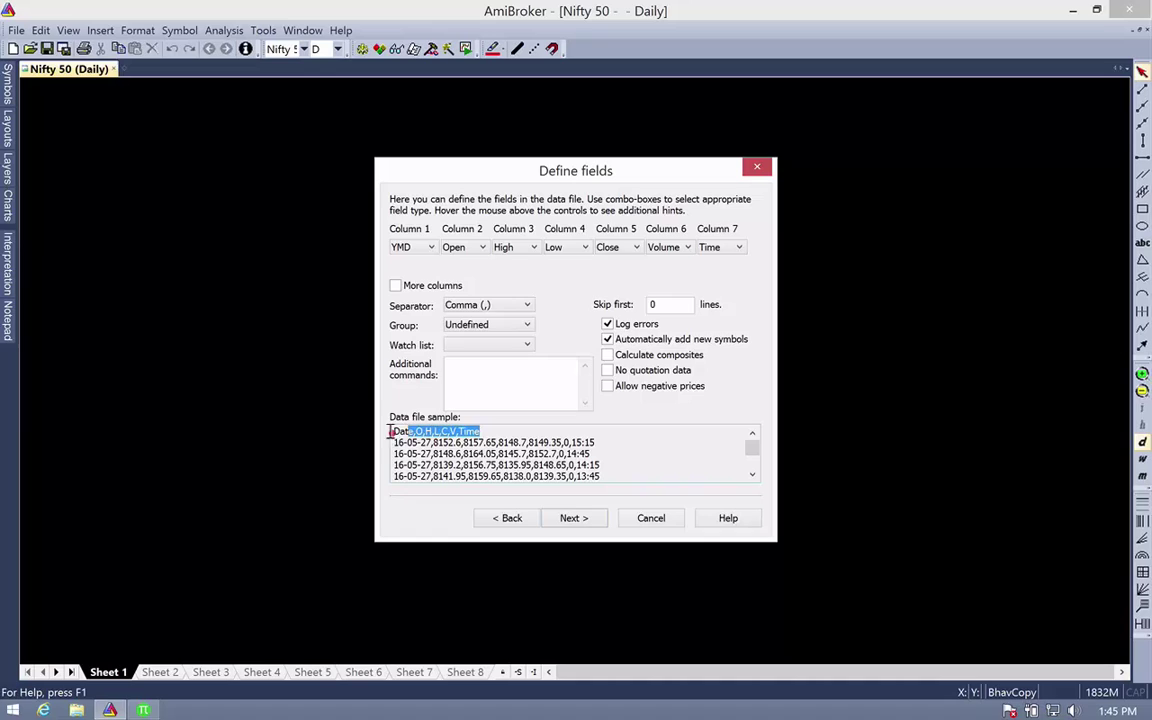
double_click(658, 304)
type("1")
left_click(529, 396)
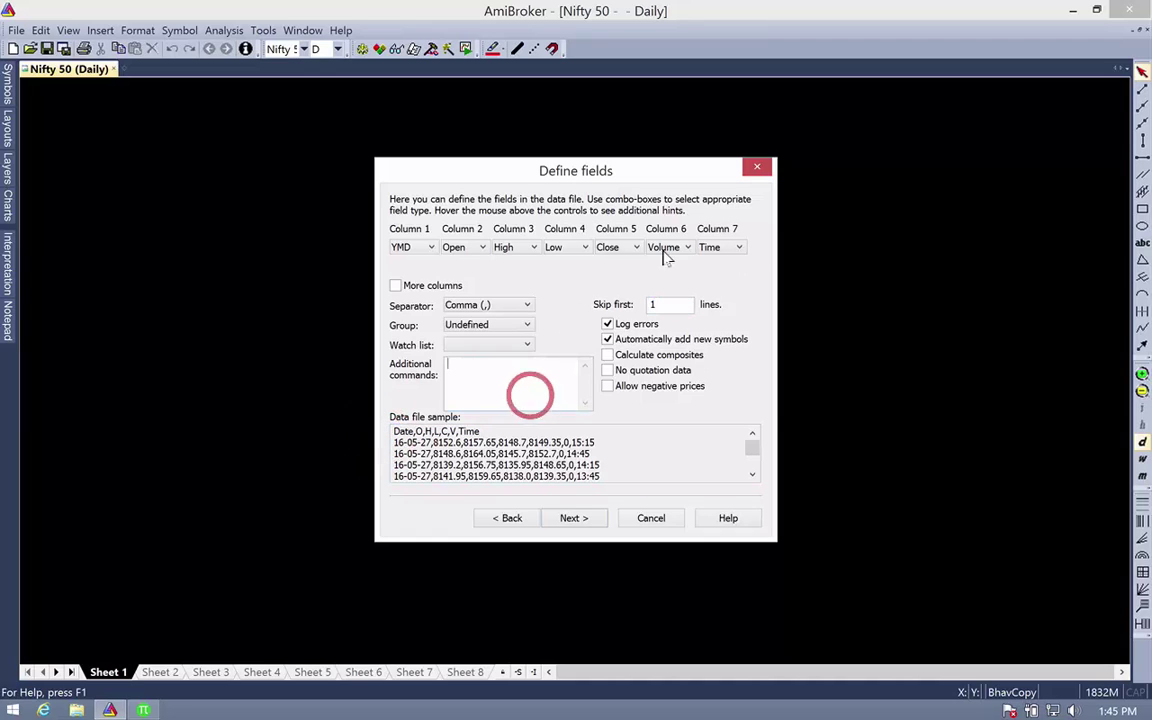
left_click(573, 517)
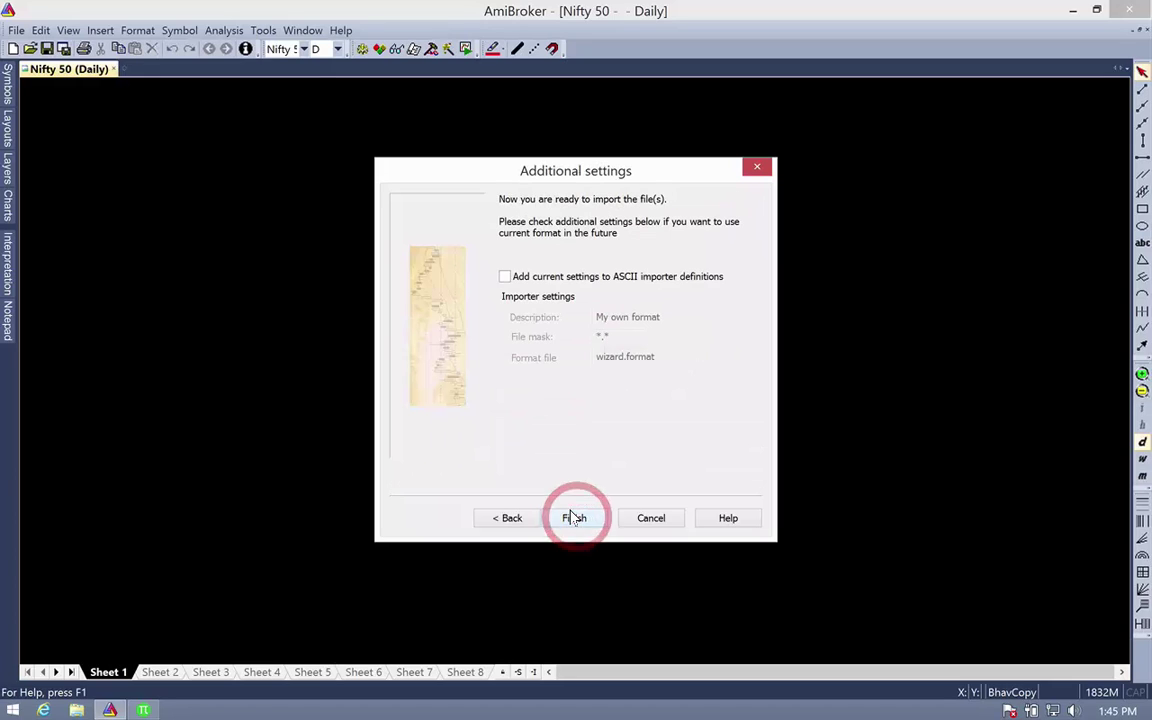
Step: Begin saving the settings as a 'Pi' importer format, then untick it and finish the import
left_click(503, 277)
left_click_drag(683, 316, 540, 315)
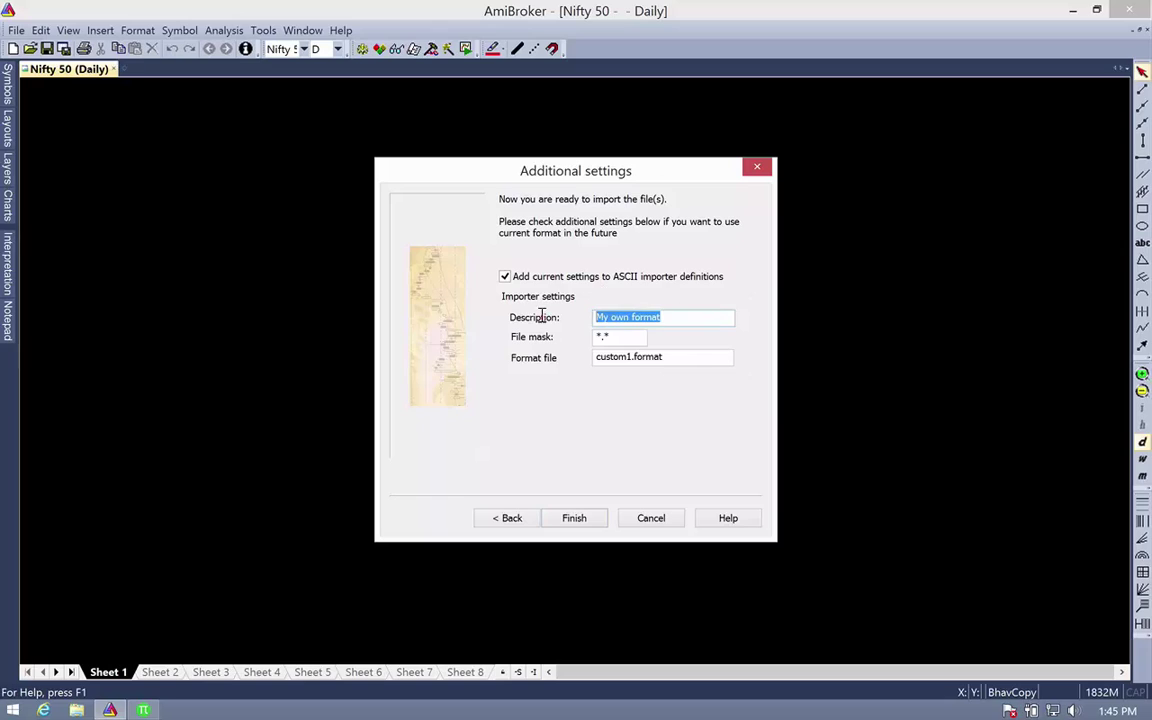
type("Pi")
left_click(617, 333)
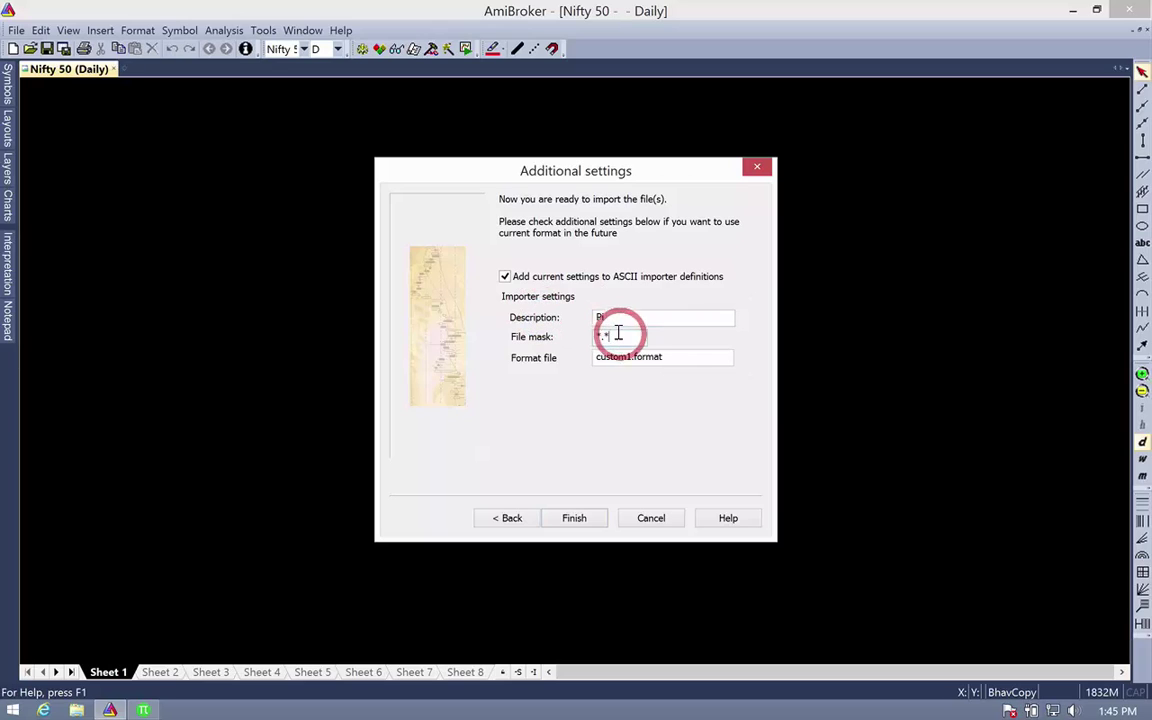
key("BackSpace")
type("csv")
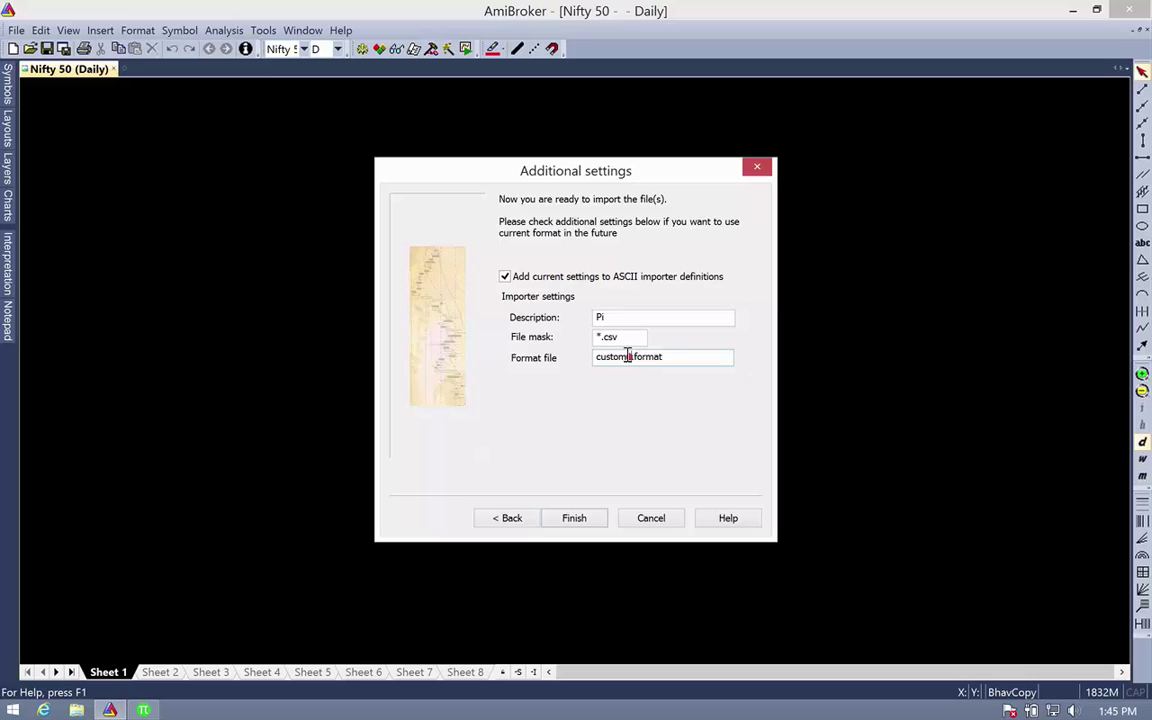
type("Pi")
left_click(507, 274)
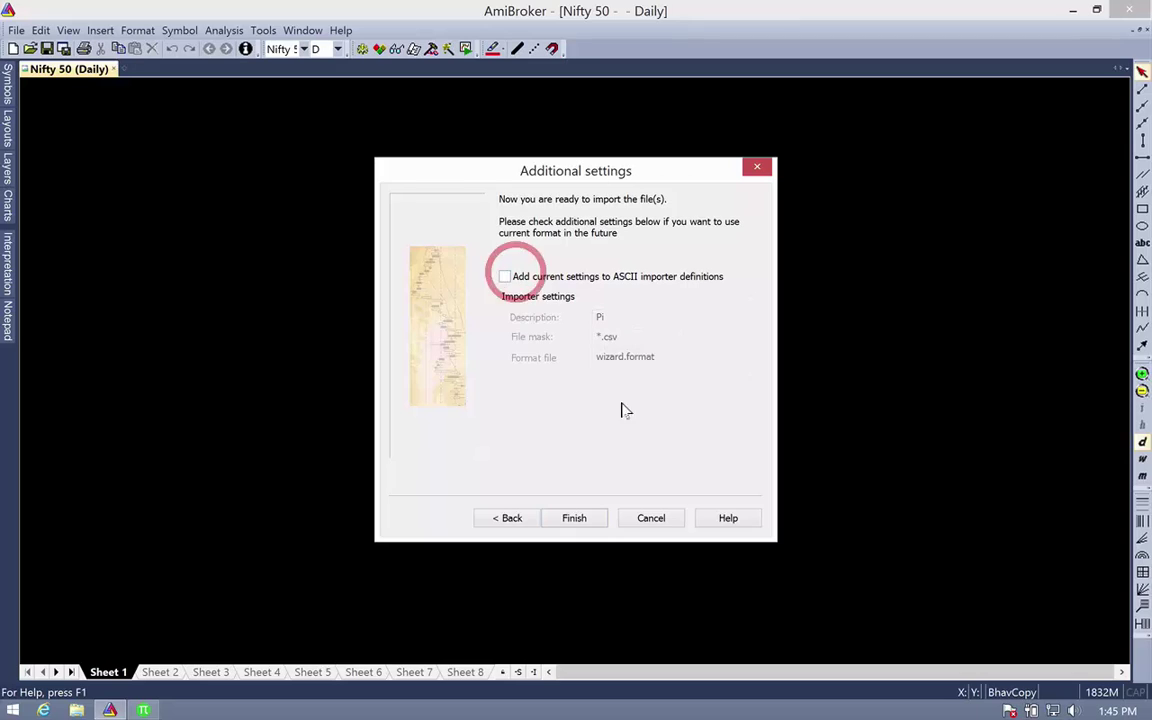
left_click(570, 515)
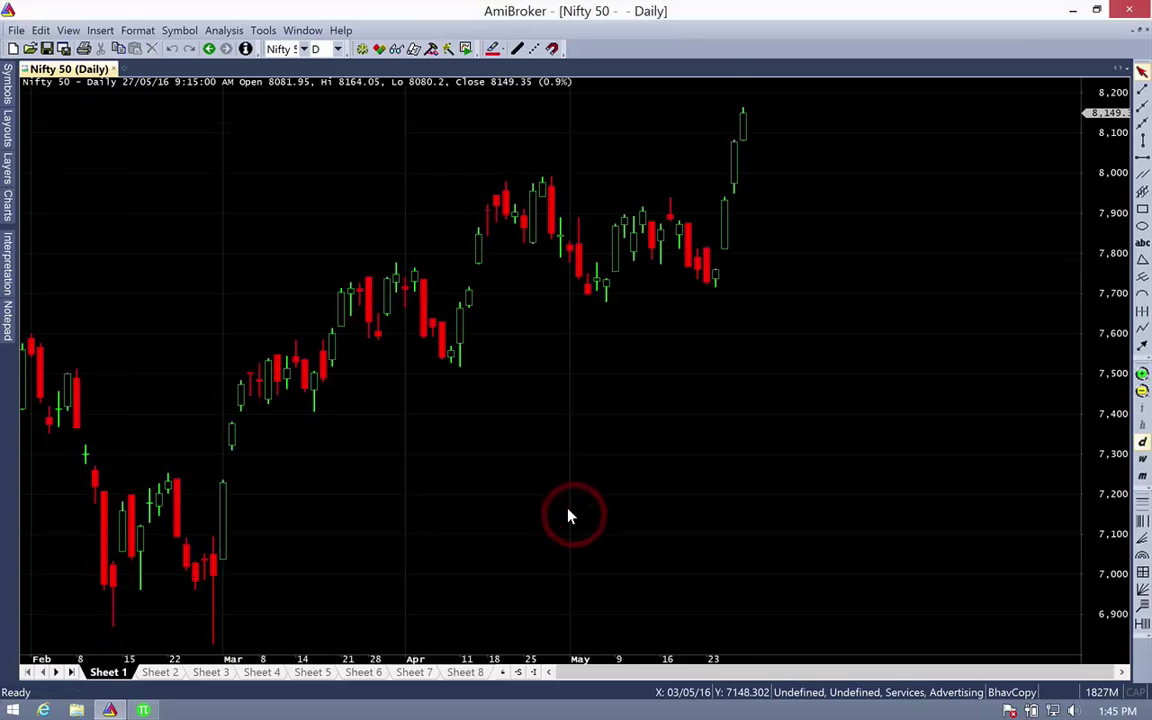
Step: Switch the Nifty 50 chart to 30-minute bars, compare with Pi, and close the chart window
left_click(585, 393)
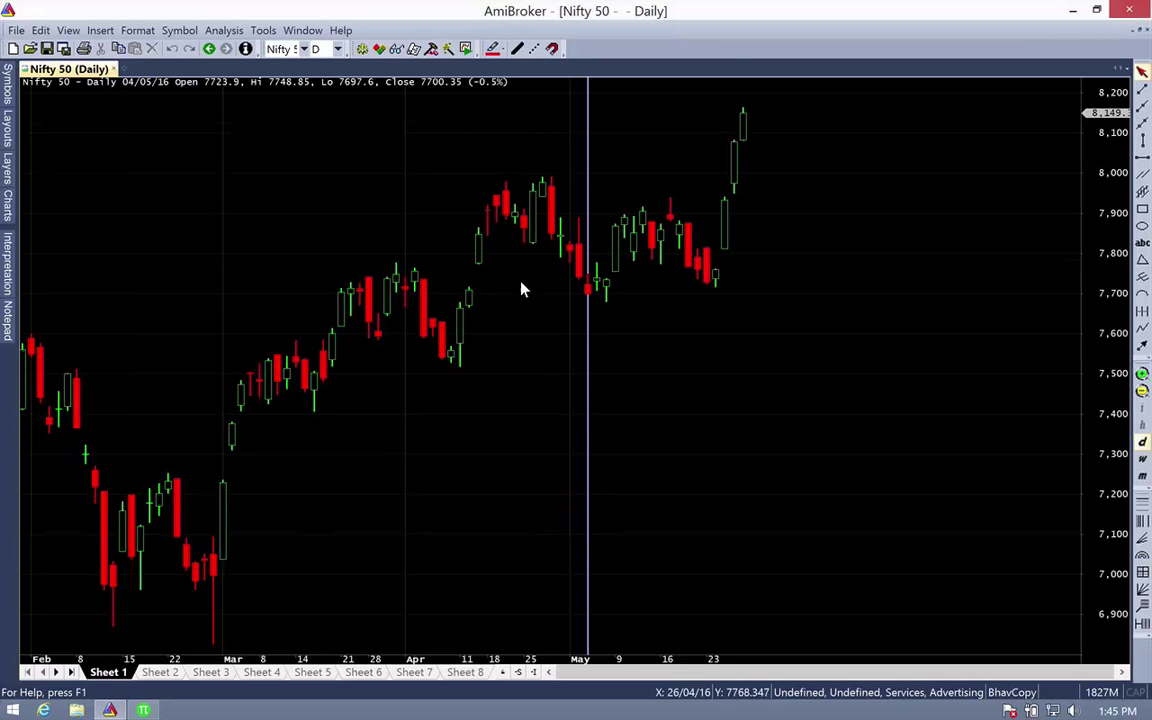
left_click(338, 48)
left_click(330, 210)
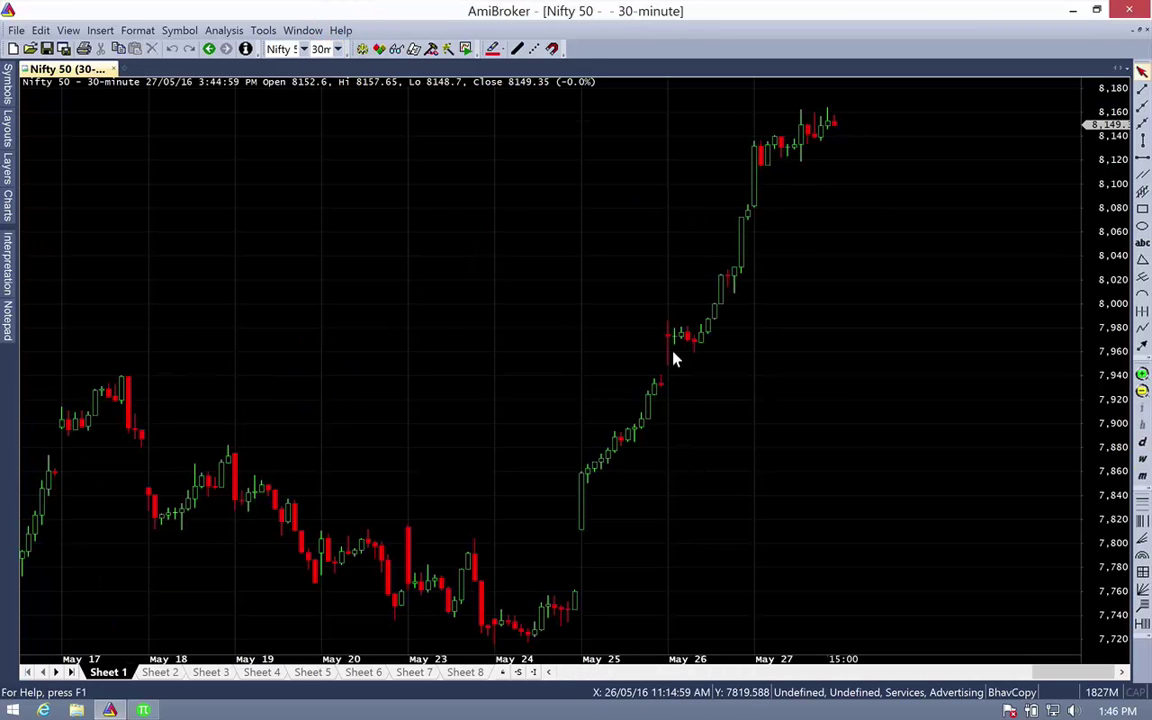
key("alt+Tab")
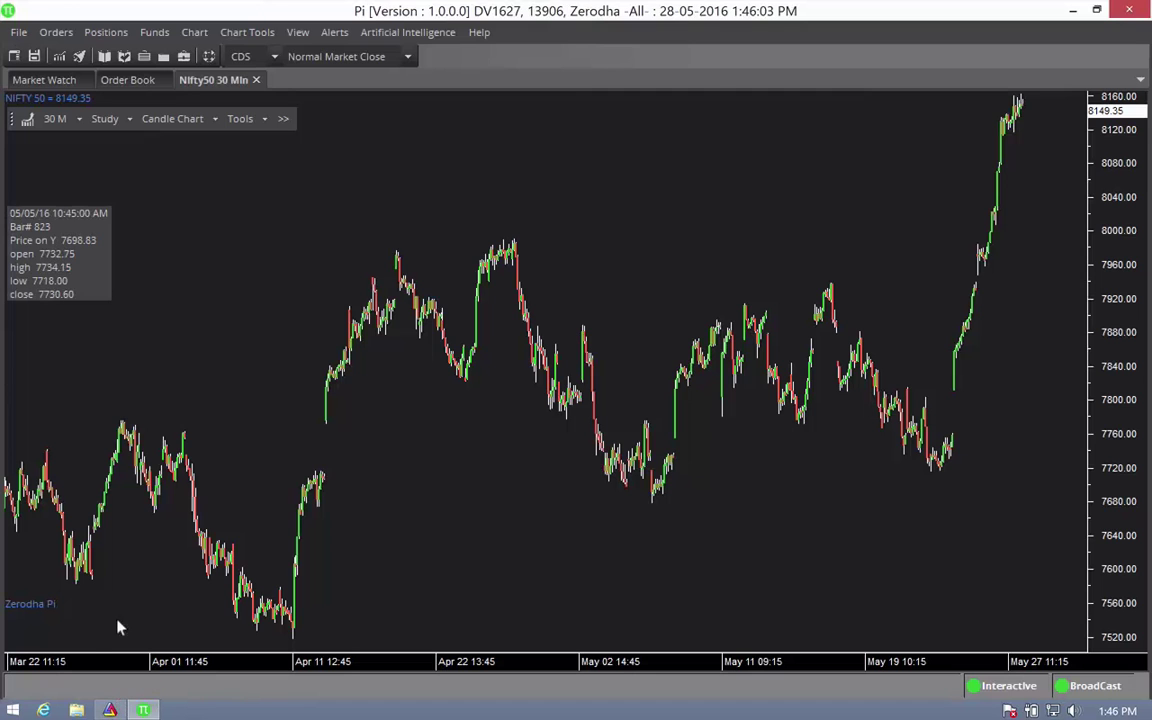
key("alt+Tab")
left_click(567, 260)
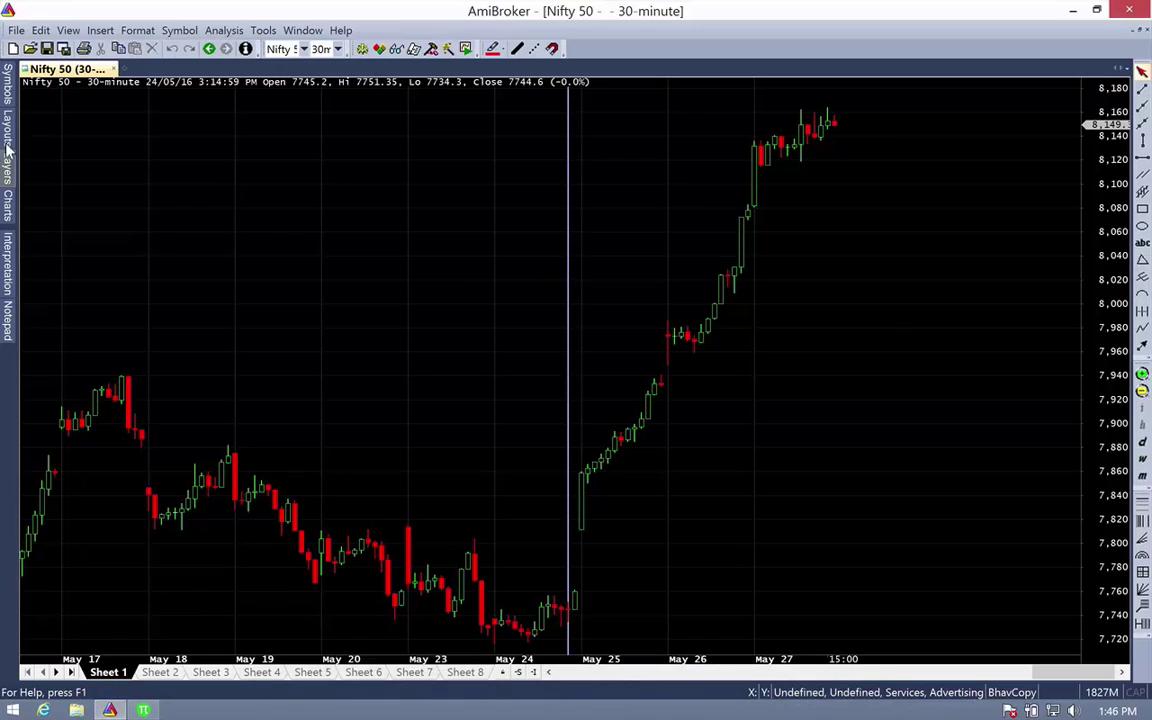
left_click(110, 68)
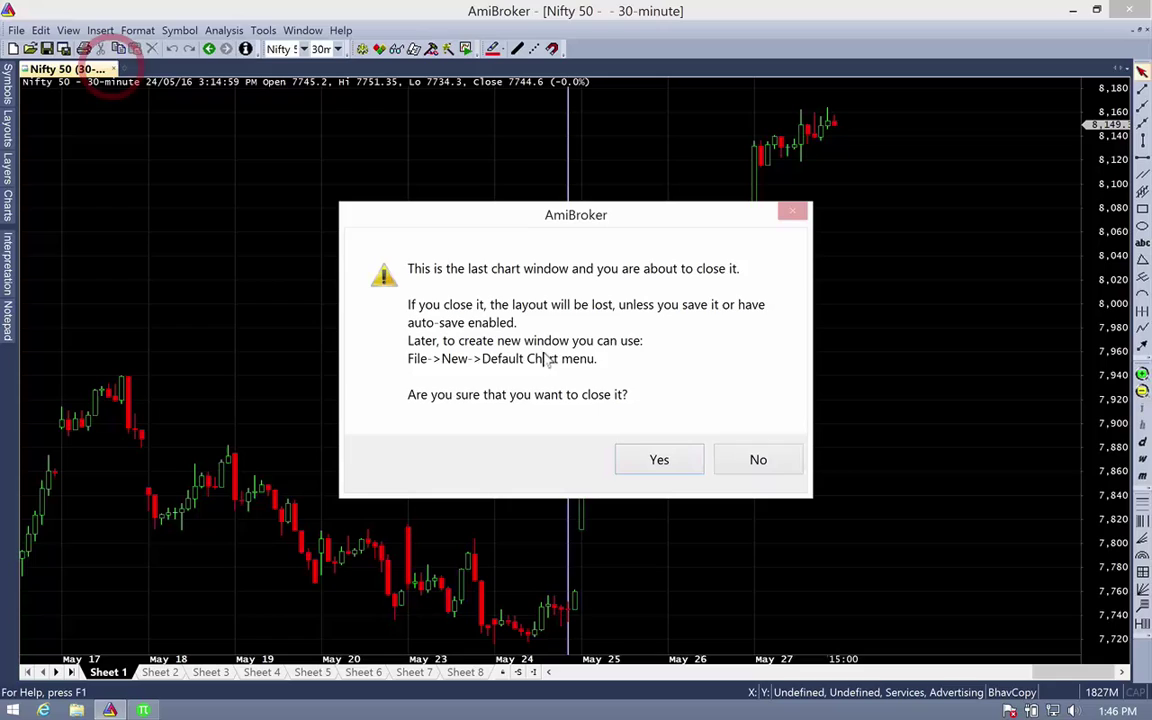
Step: Confirm closing the chart and delete the Nifty 50 symbol from the database
left_click(640, 450)
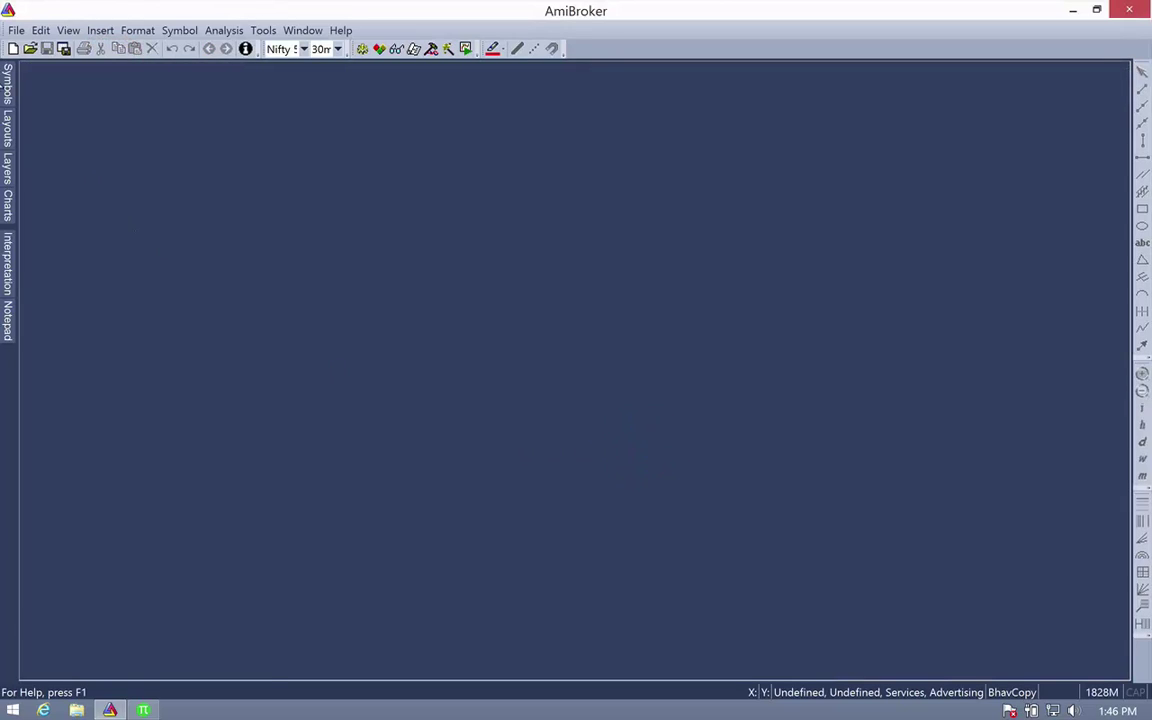
left_click(7, 80)
left_click(104, 424)
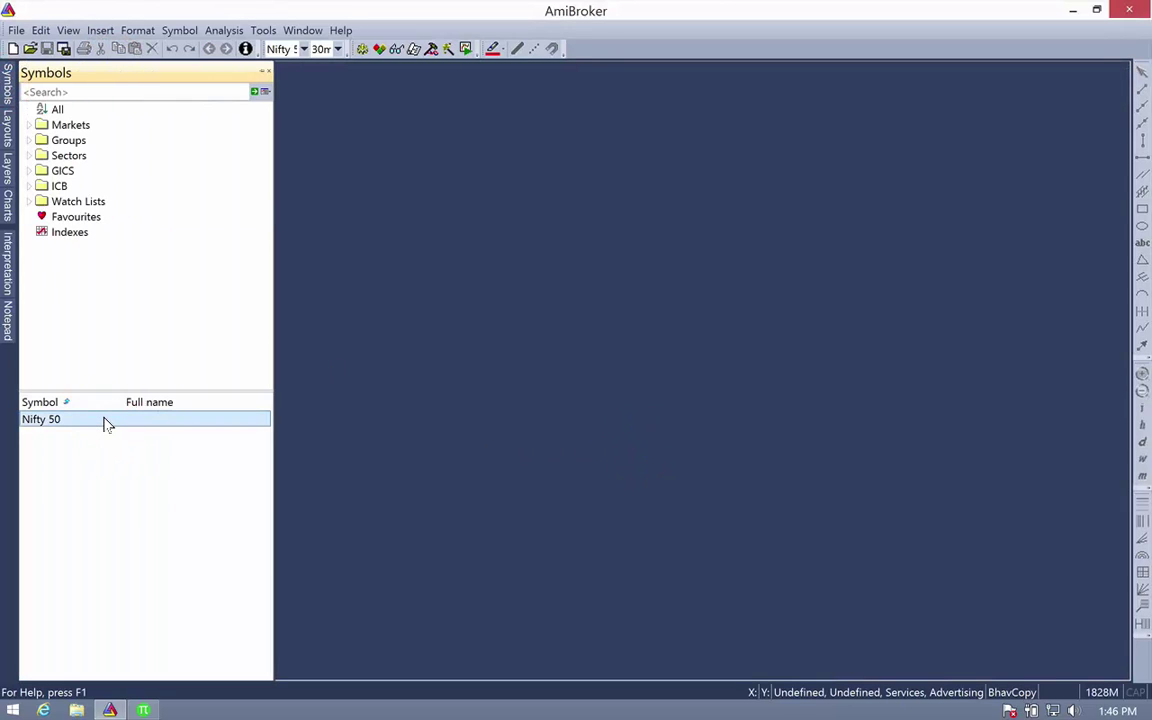
right_click(107, 423)
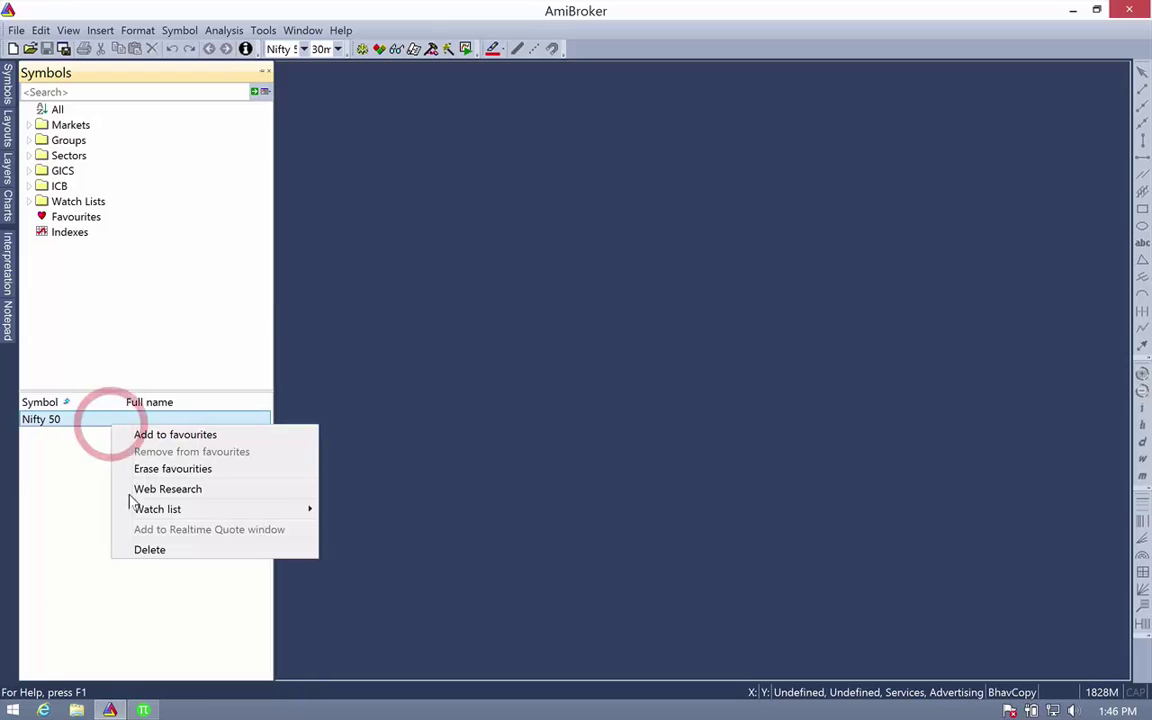
left_click(150, 547)
left_click(540, 347)
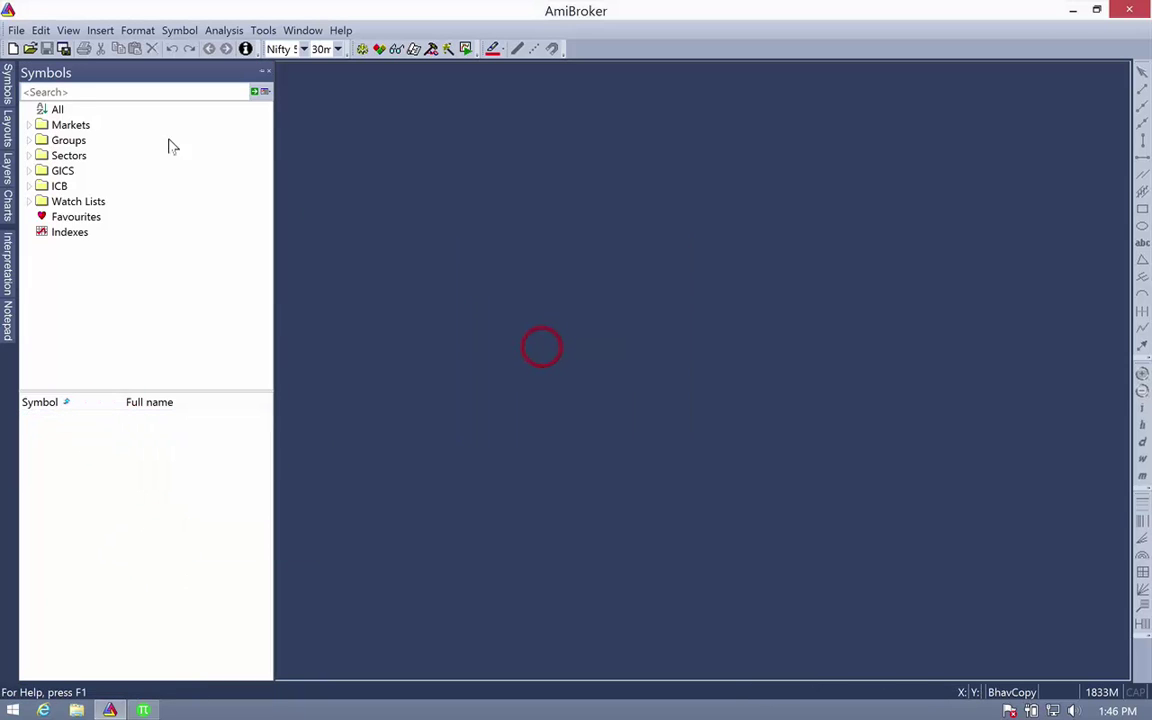
Step: Import the desktop Nifty 50.csv using the Pi (*.csv) file type
left_click(16, 30)
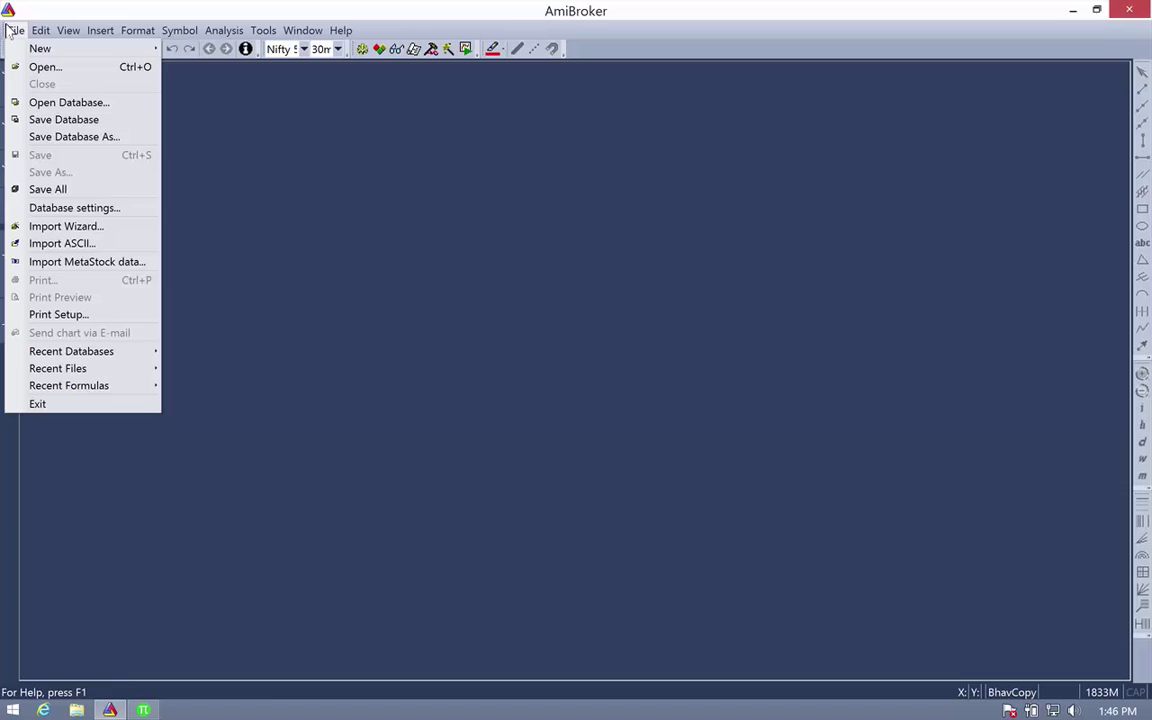
left_click(68, 243)
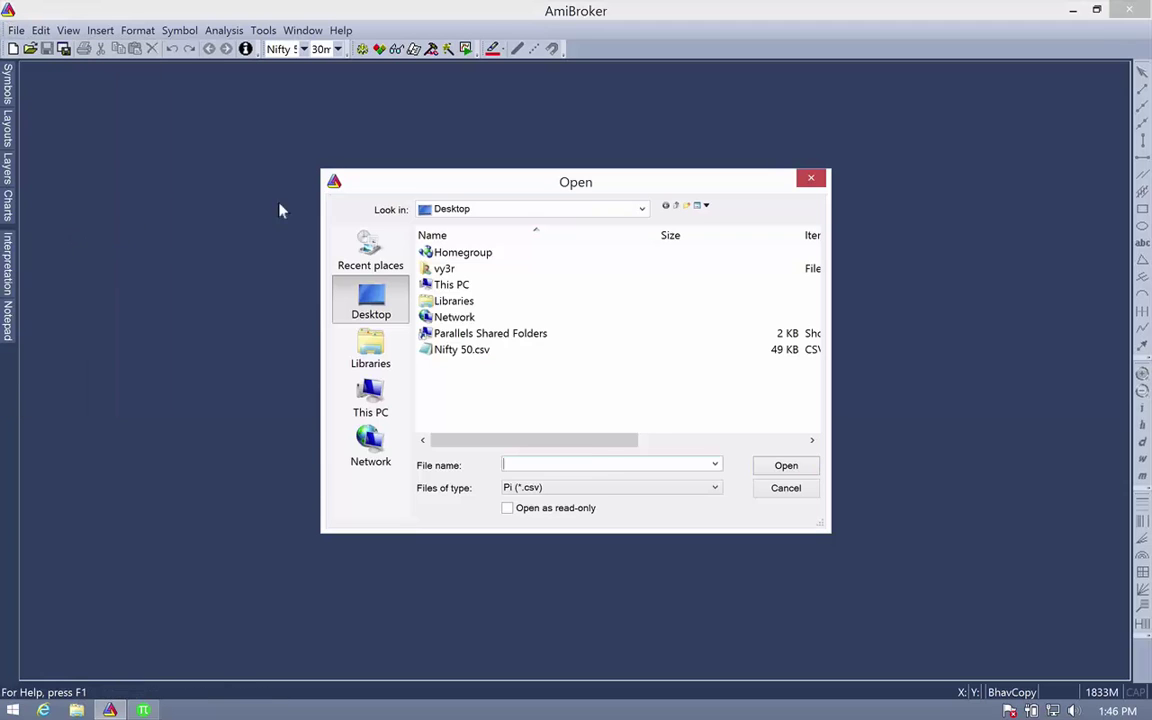
left_click(615, 490)
left_click(547, 474)
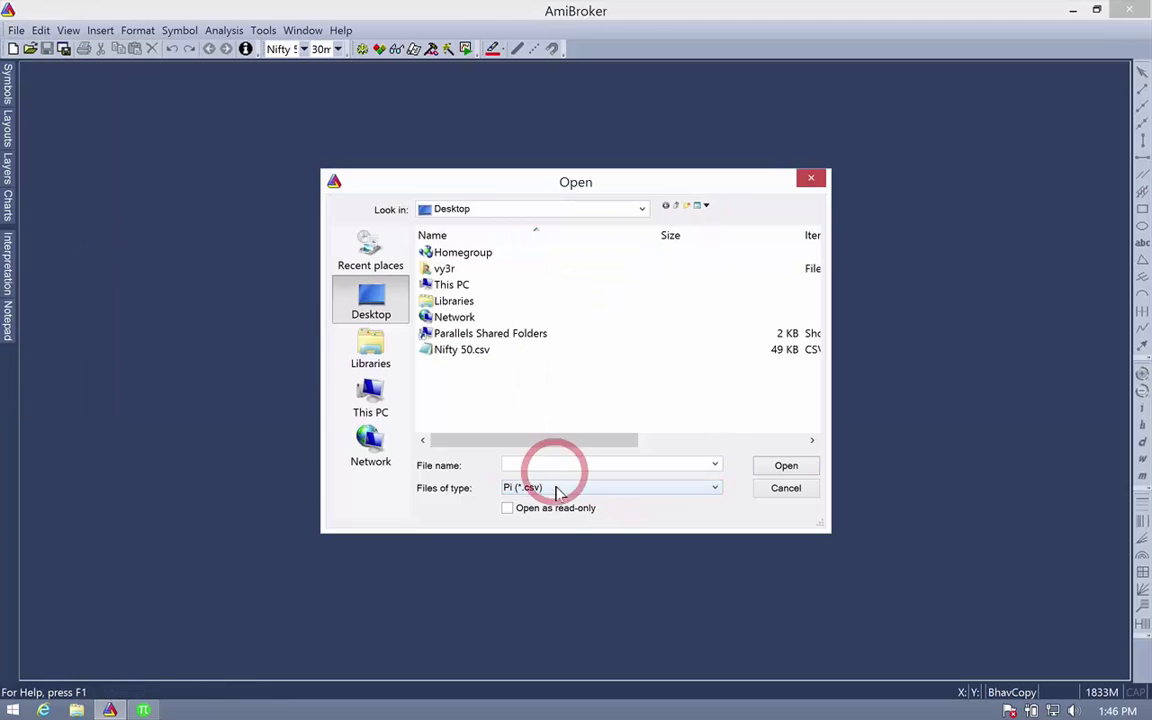
left_click(463, 349)
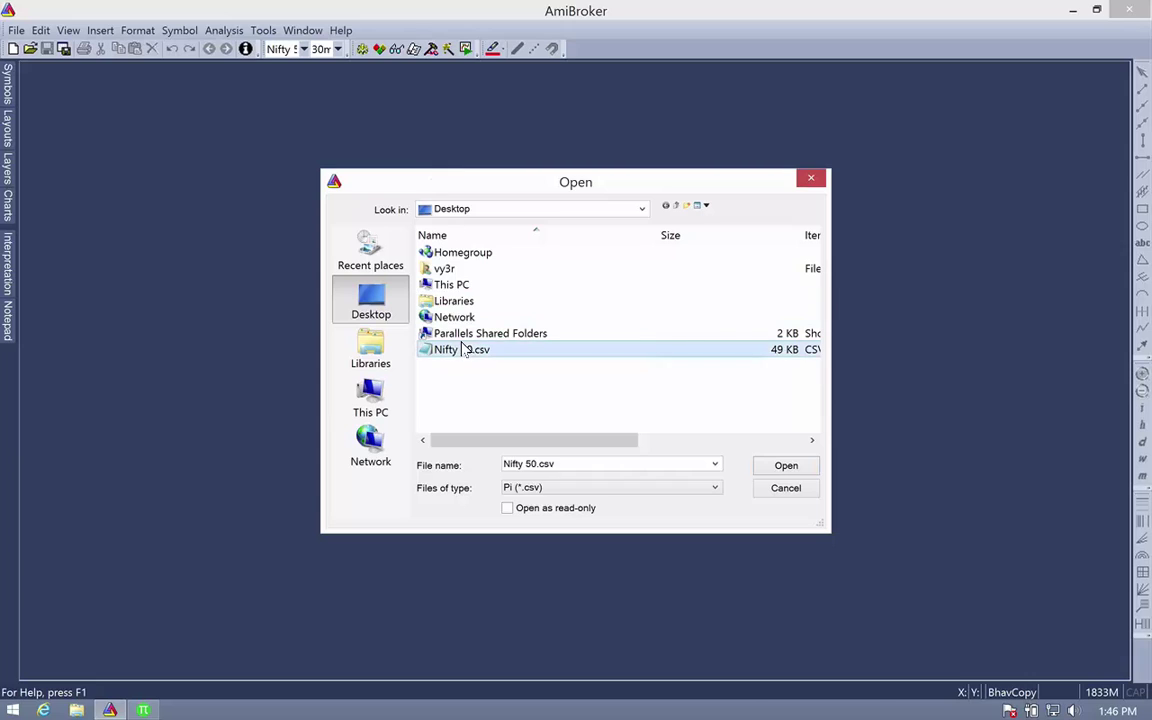
double_click(477, 348)
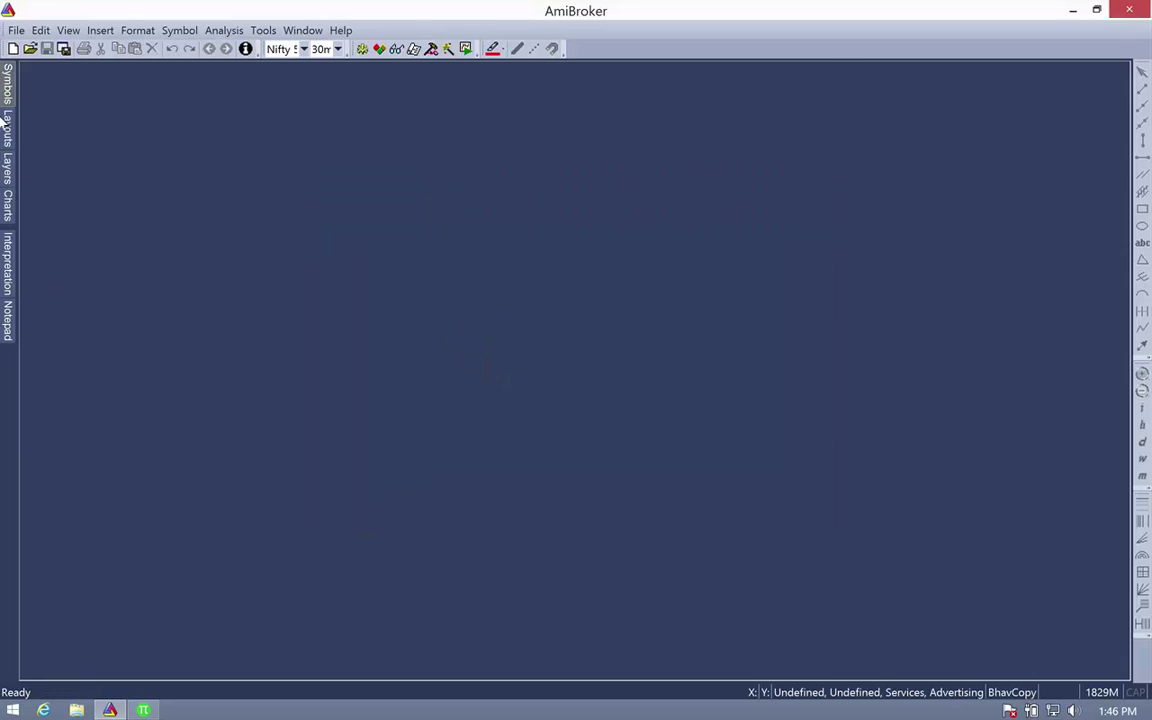
Step: Open the Nifty 50 chart from the Symbols list and hide the side panel
left_click(6, 205)
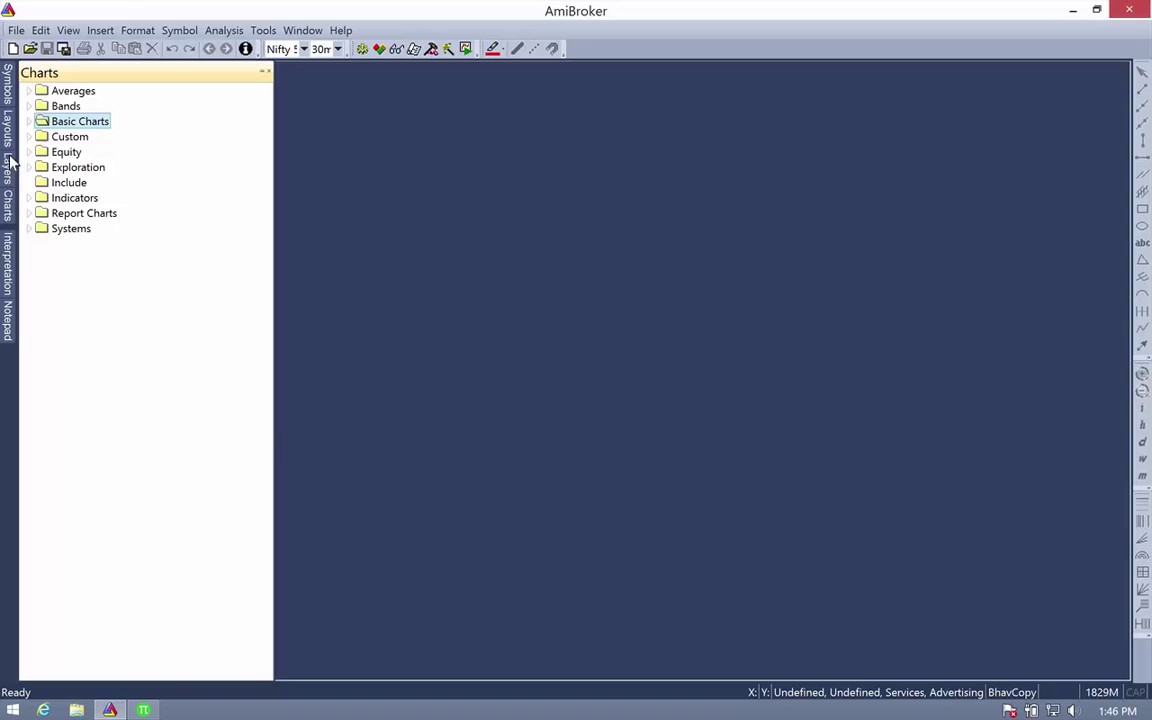
left_click(6, 85)
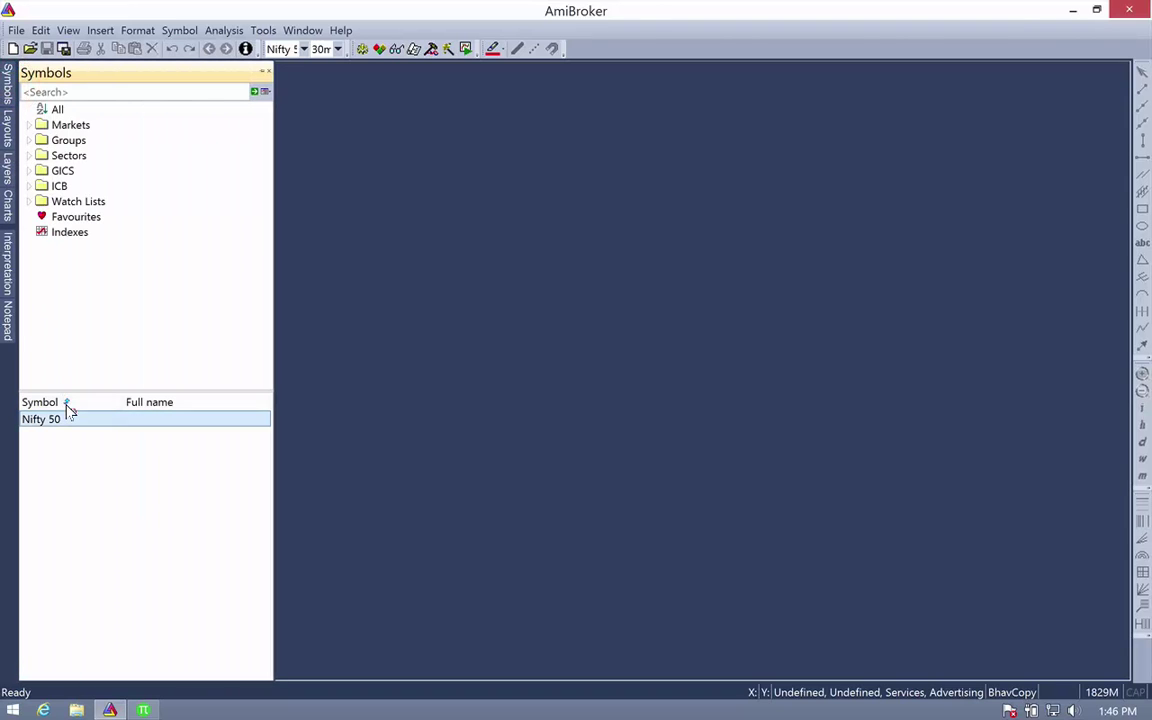
double_click(69, 416)
left_click(683, 405)
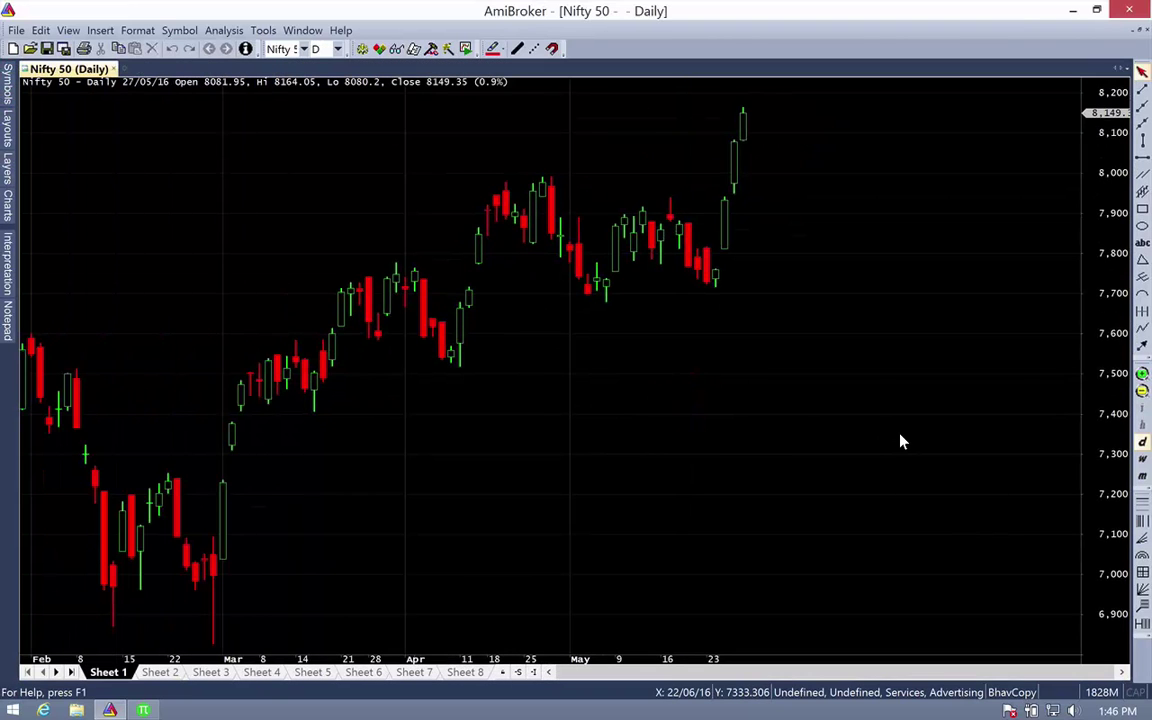
Step: Compare AmiBroker's Pi-imported Nifty 50 chart against the Zerodha Pi chart
left_click(805, 352)
left_click(918, 337)
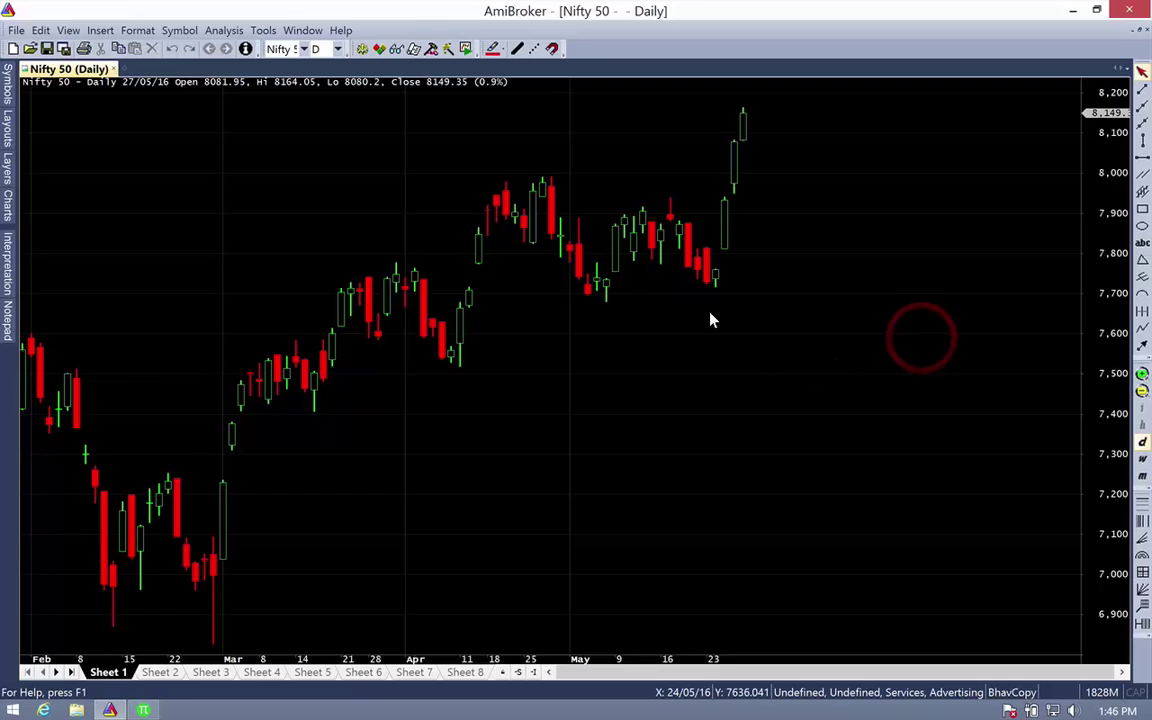
left_click(143, 710)
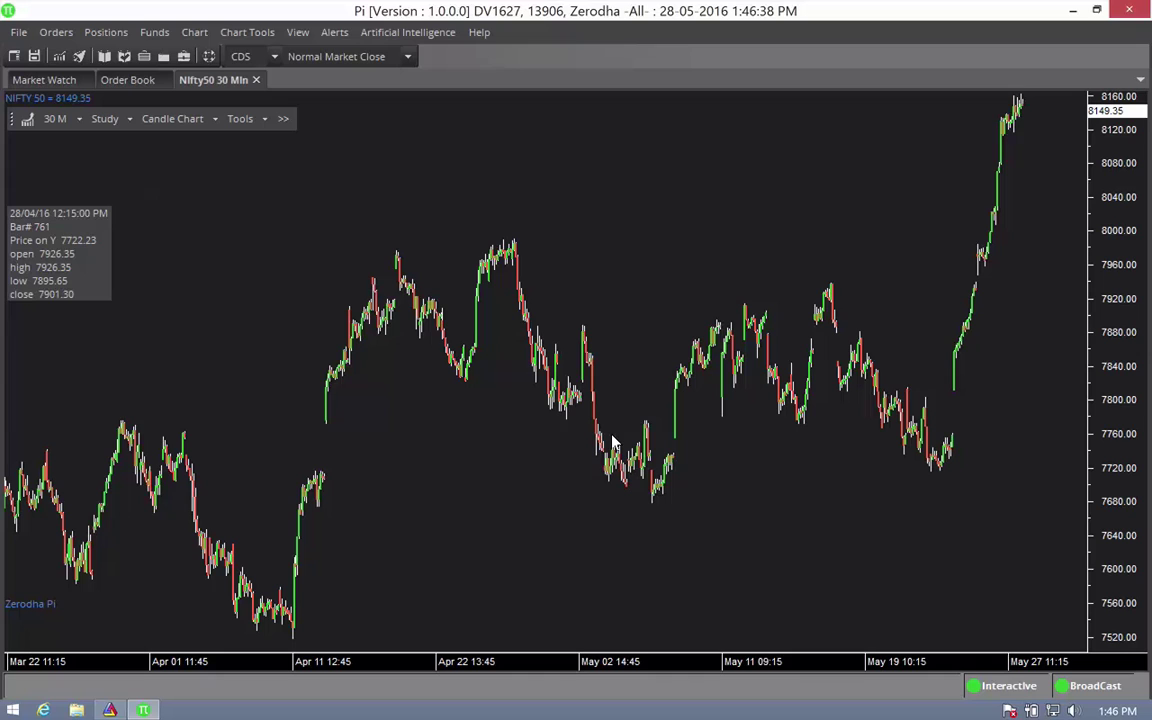
left_click(1069, 10)
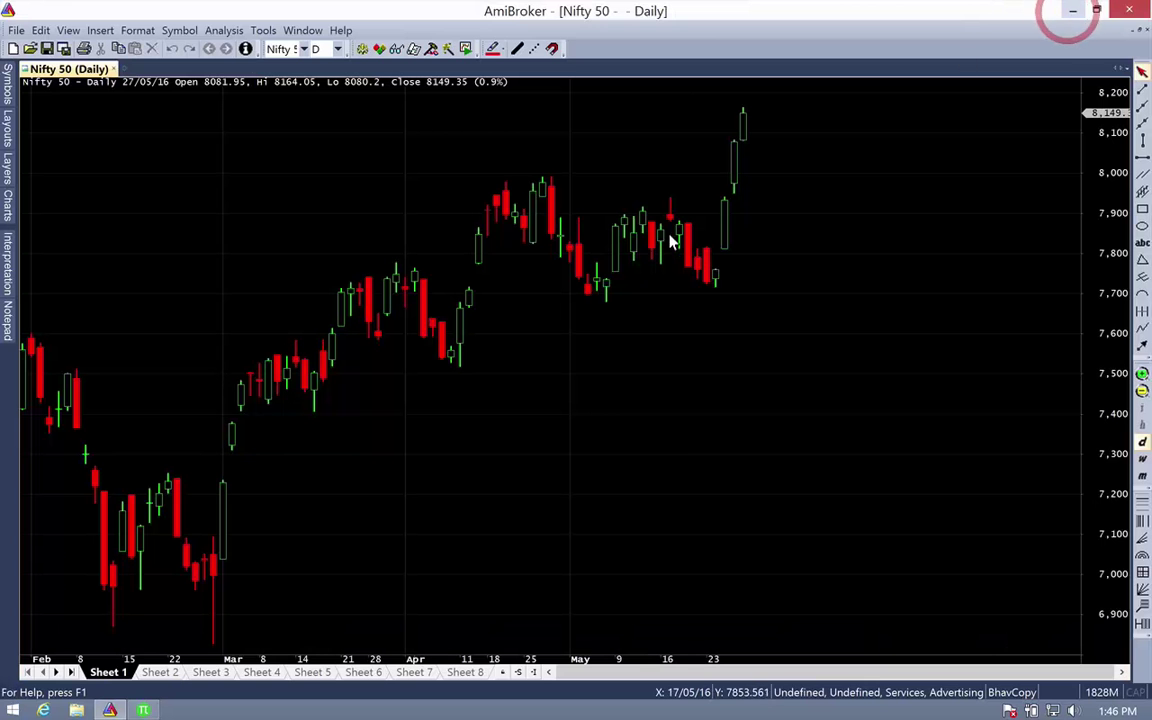
left_click(6, 88)
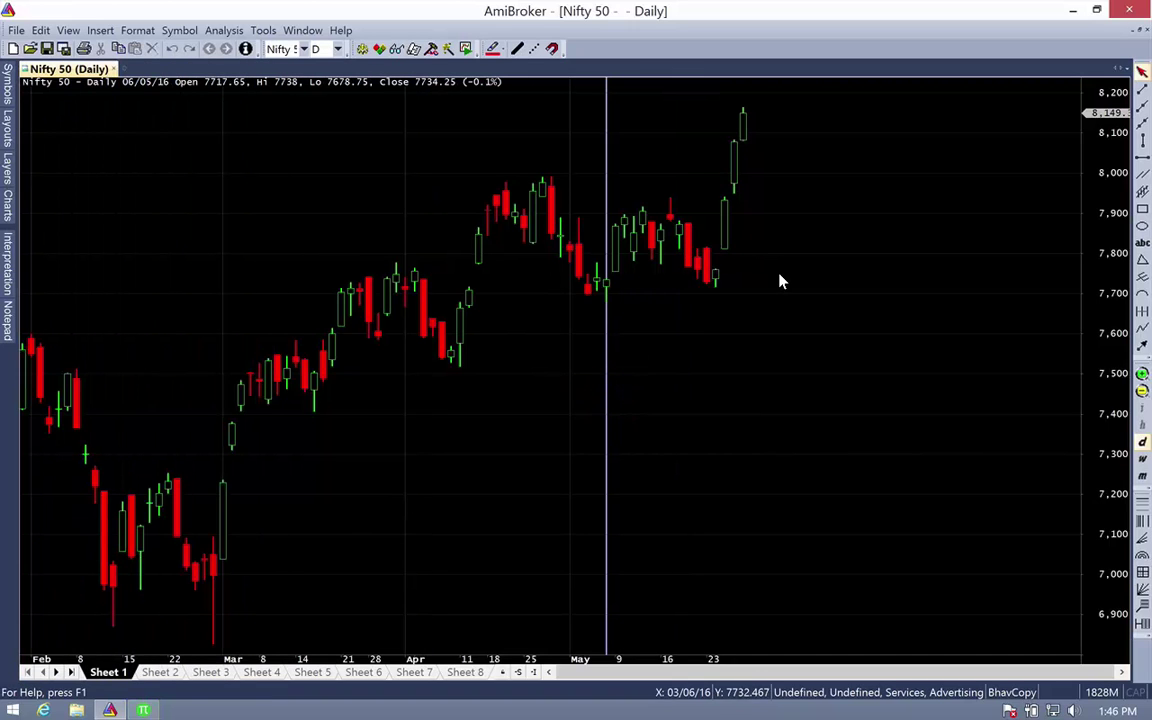
key("alt+Tab")
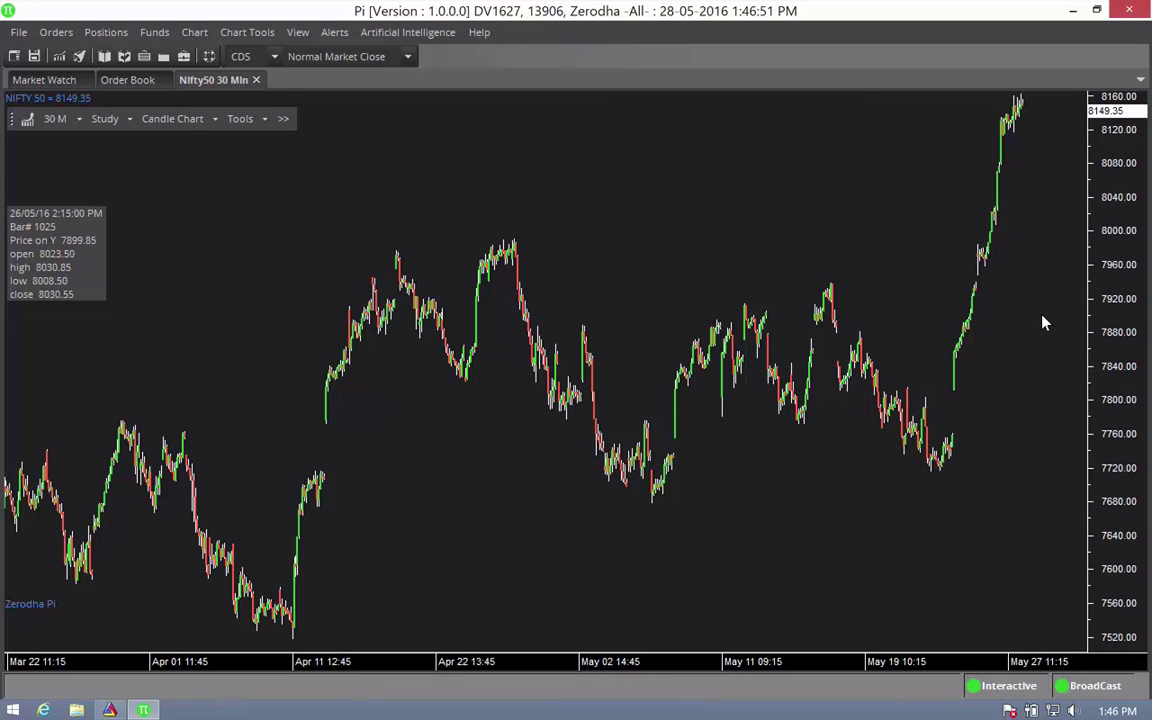
left_click(109, 710)
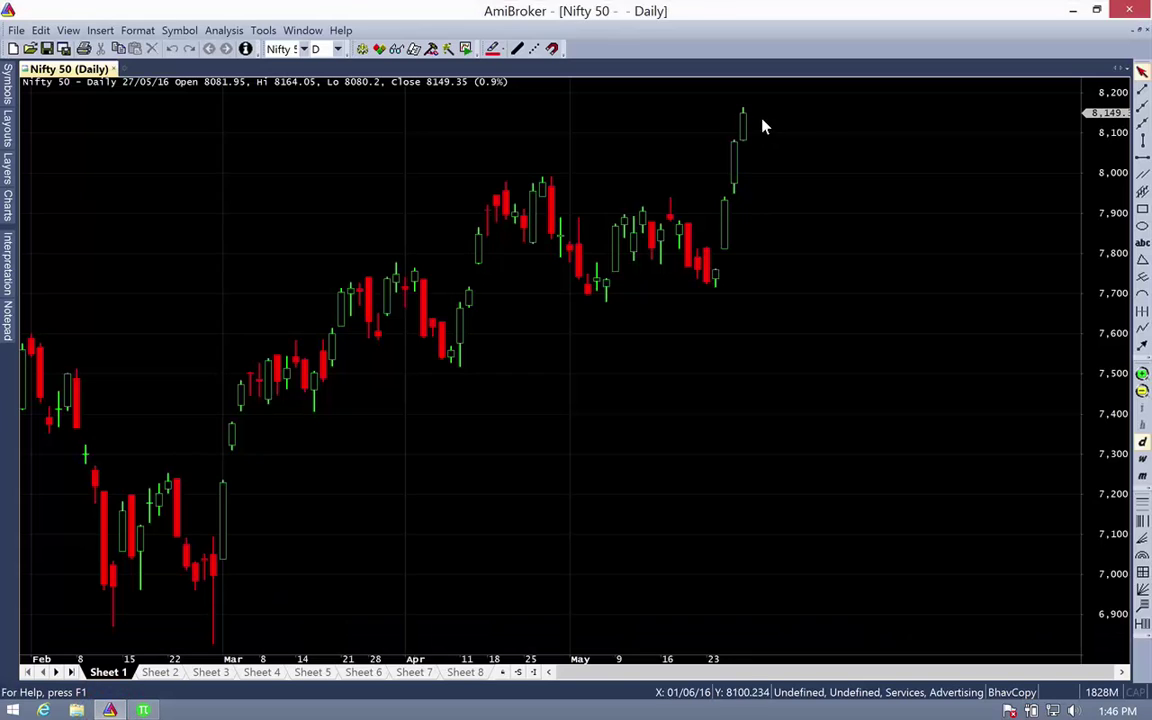
Step: Set the AmiBroker chart interval to 30-minute, then bring Zerodha Pi to the front
left_click(337, 48)
mouse_move(352, 122)
left_mouse_down()
mouse_move(352, 195)
mouse_move(350, 100)
left_mouse_up()
left_click(325, 139)
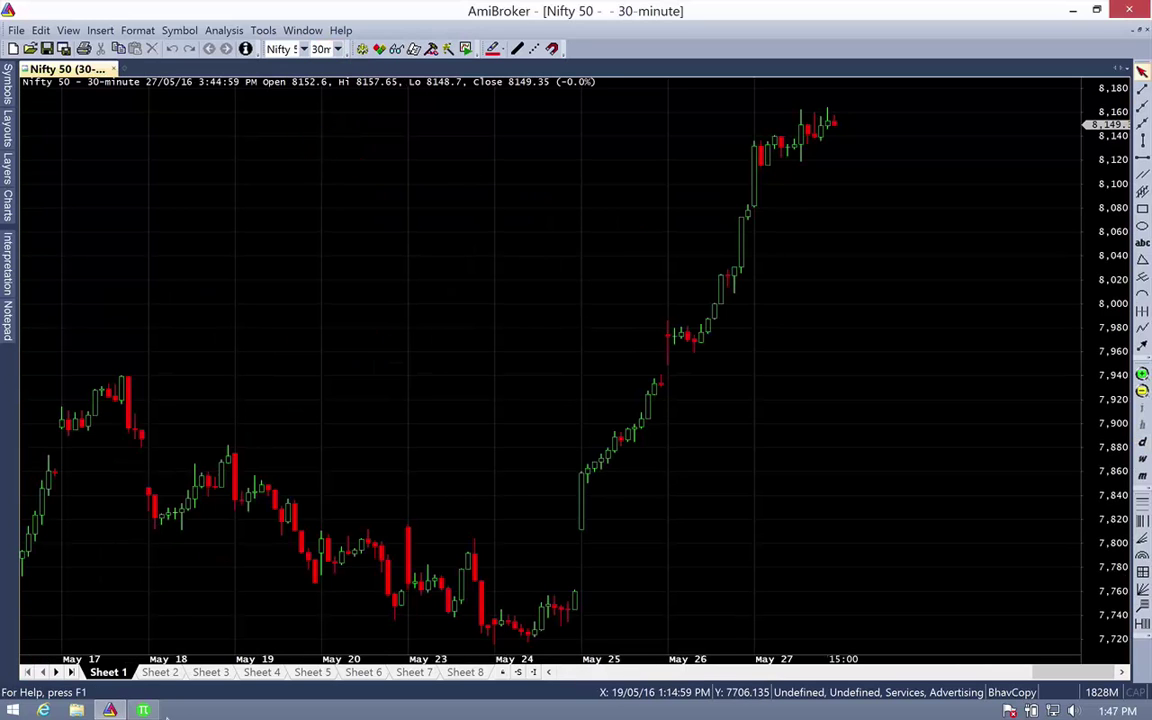
mouse_move(165, 690)
left_click(142, 710)
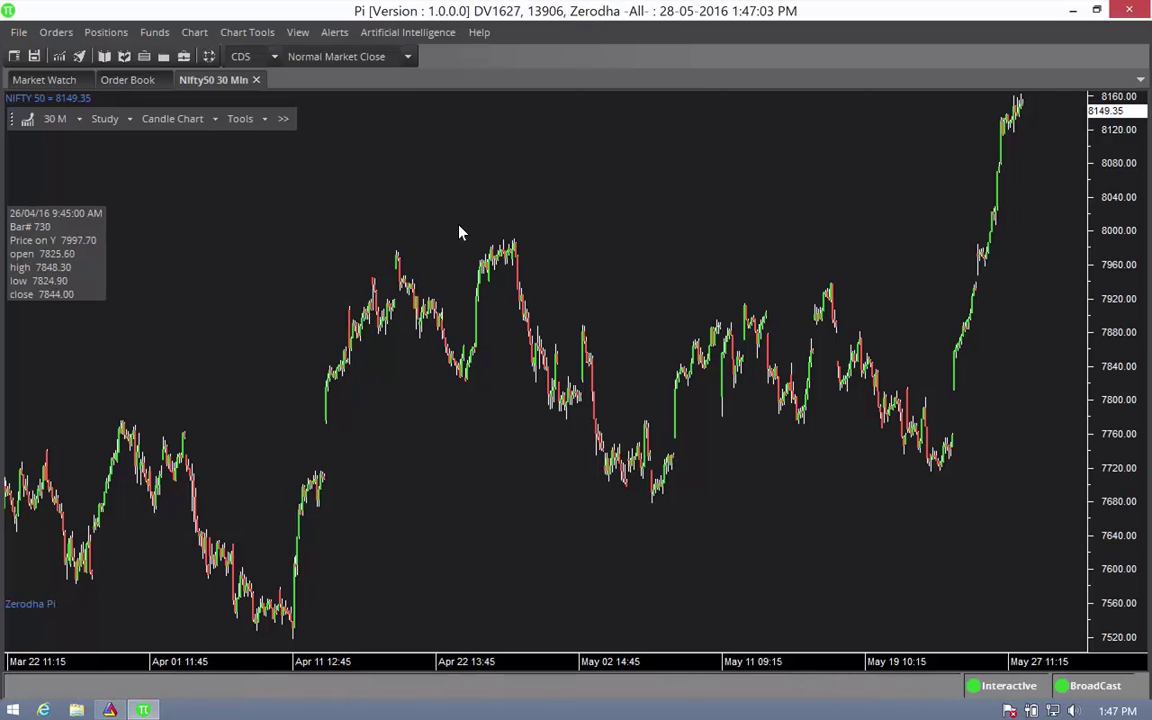
Step: Export the Nifty 50 chart data from Pi to CSV and close the Notepad copy
left_click(194, 32)
left_click(245, 227)
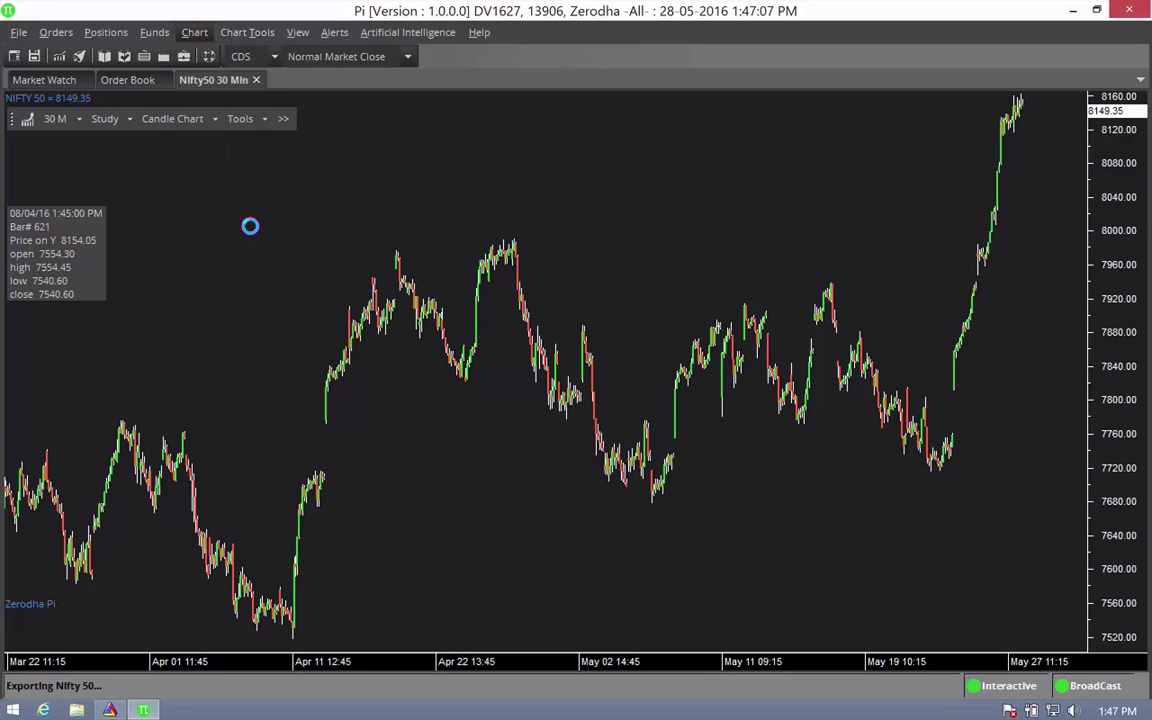
left_click(940, 75)
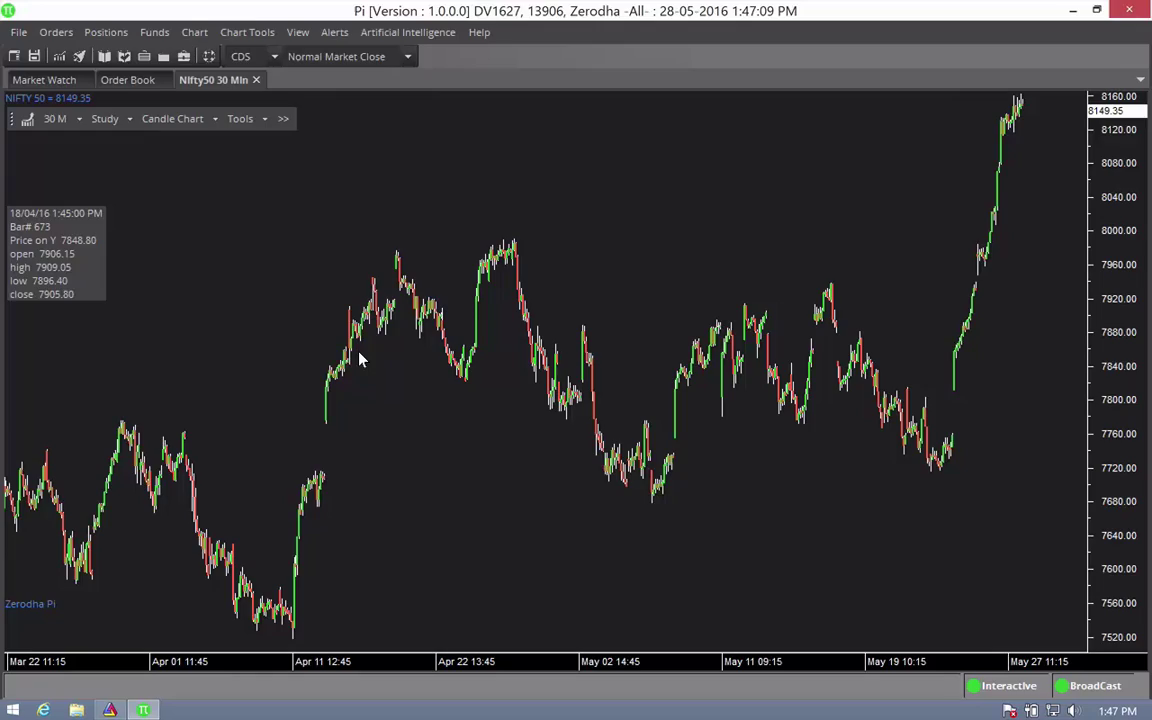
Step: Permanently delete the desktop Nifty 50.csv, rerun RunImport to rebuild it, and return to AmiBroker
key("super+d")
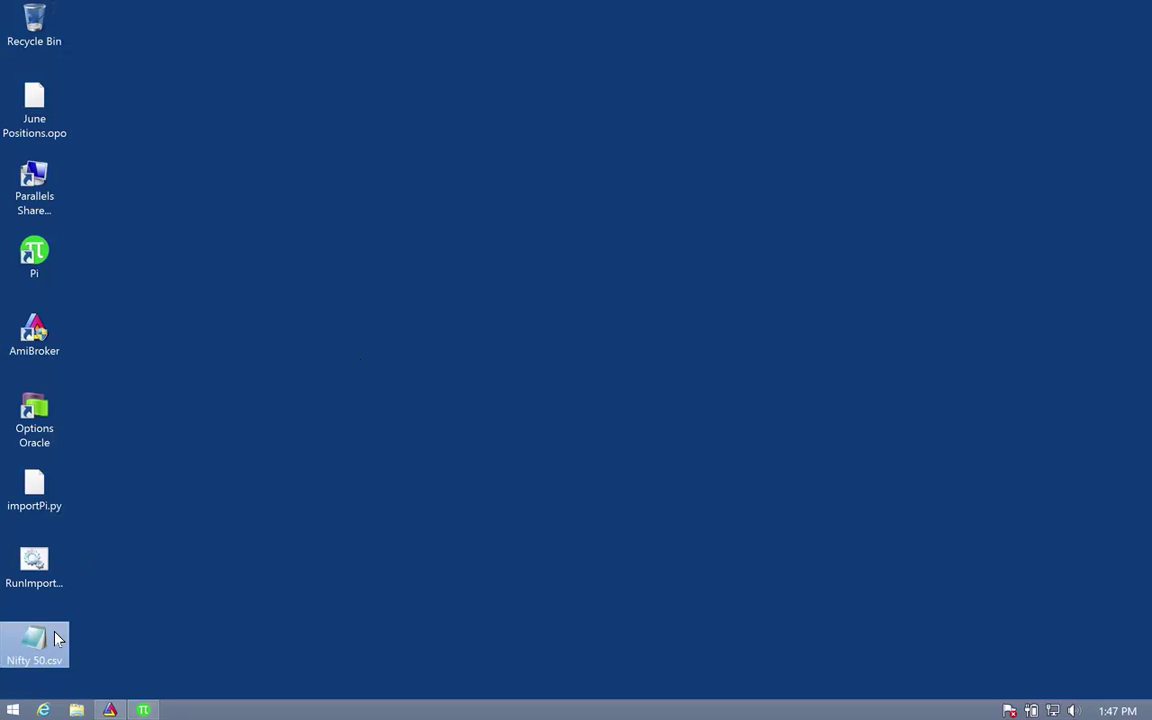
key("shift+Delete")
key("Return")
left_click(35, 566)
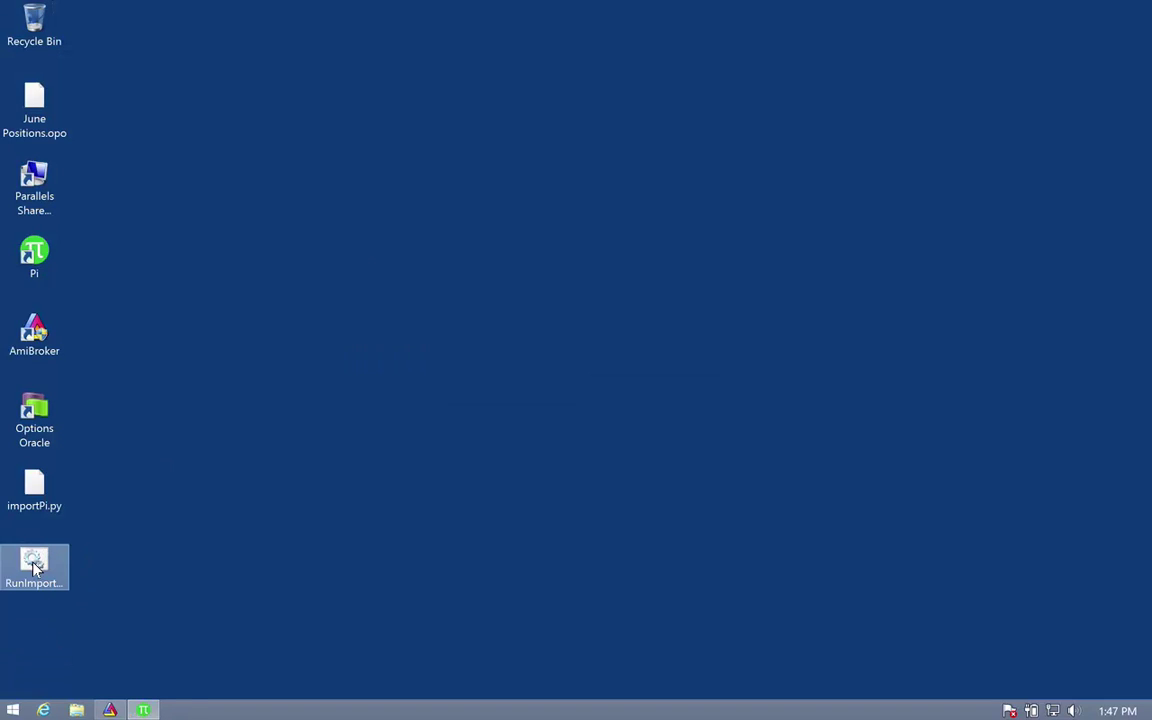
double_click(35, 566)
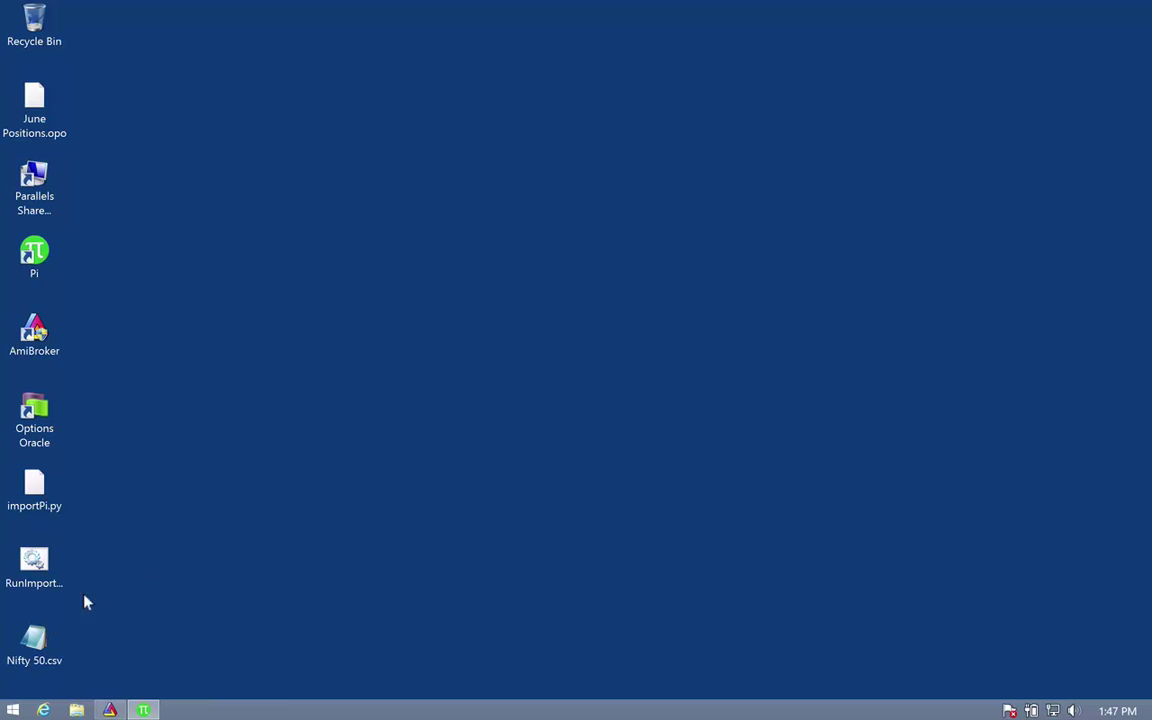
left_click(110, 710)
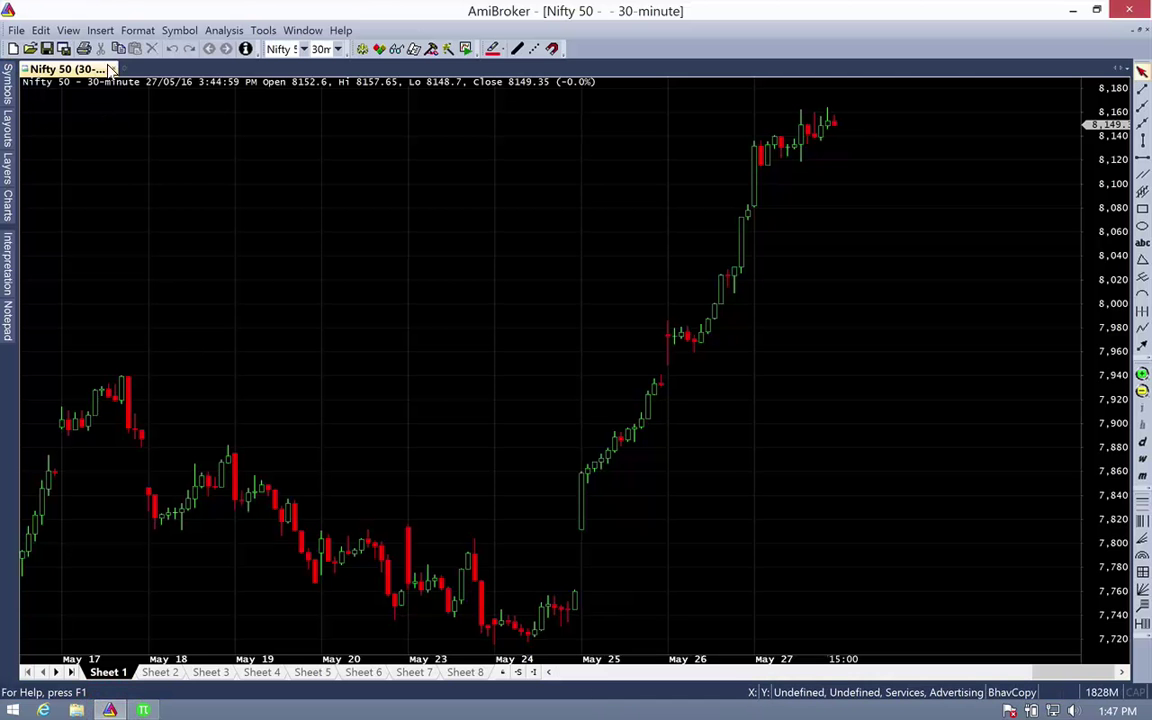
Step: Import the regenerated Nifty 50.csv again and check the 24 May 3:45 PM candle
left_click(17, 29)
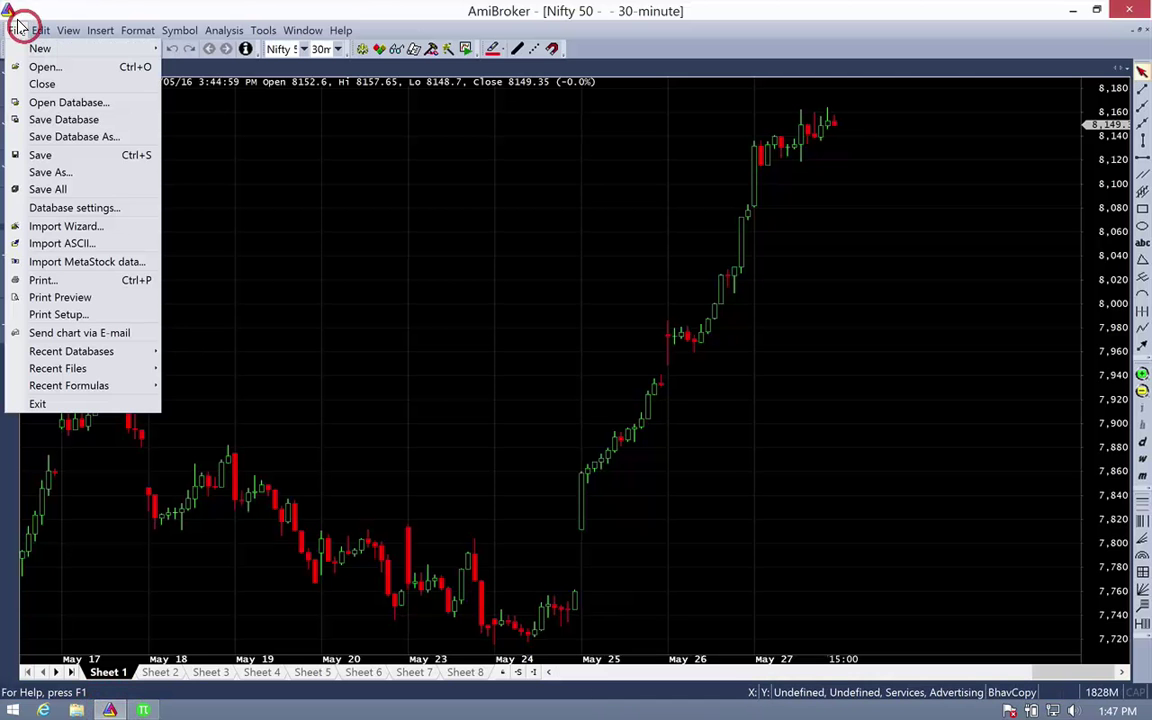
left_click(95, 243)
left_click(445, 349)
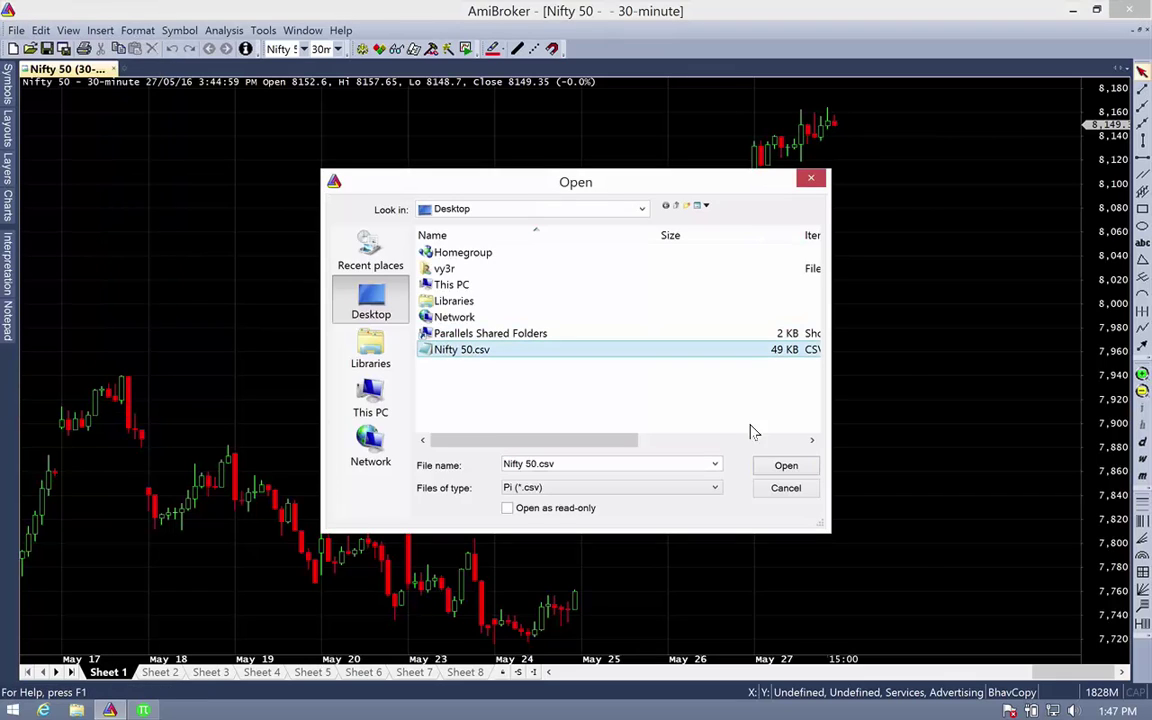
double_click(540, 350)
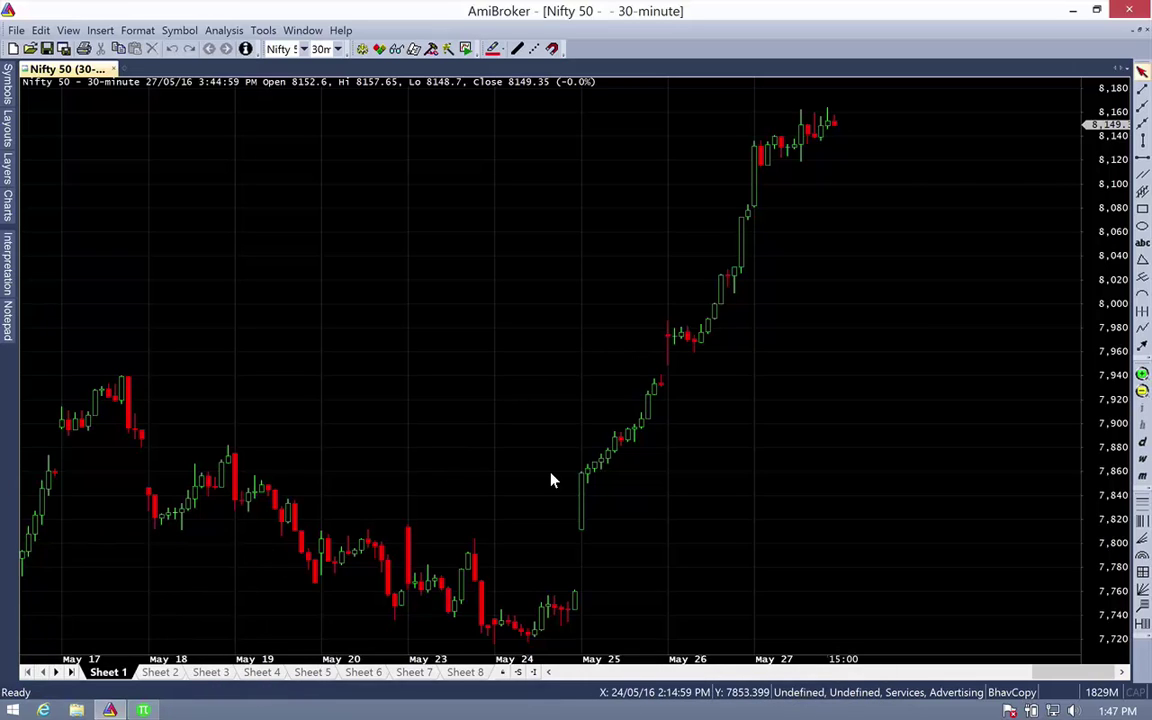
left_click(572, 319)
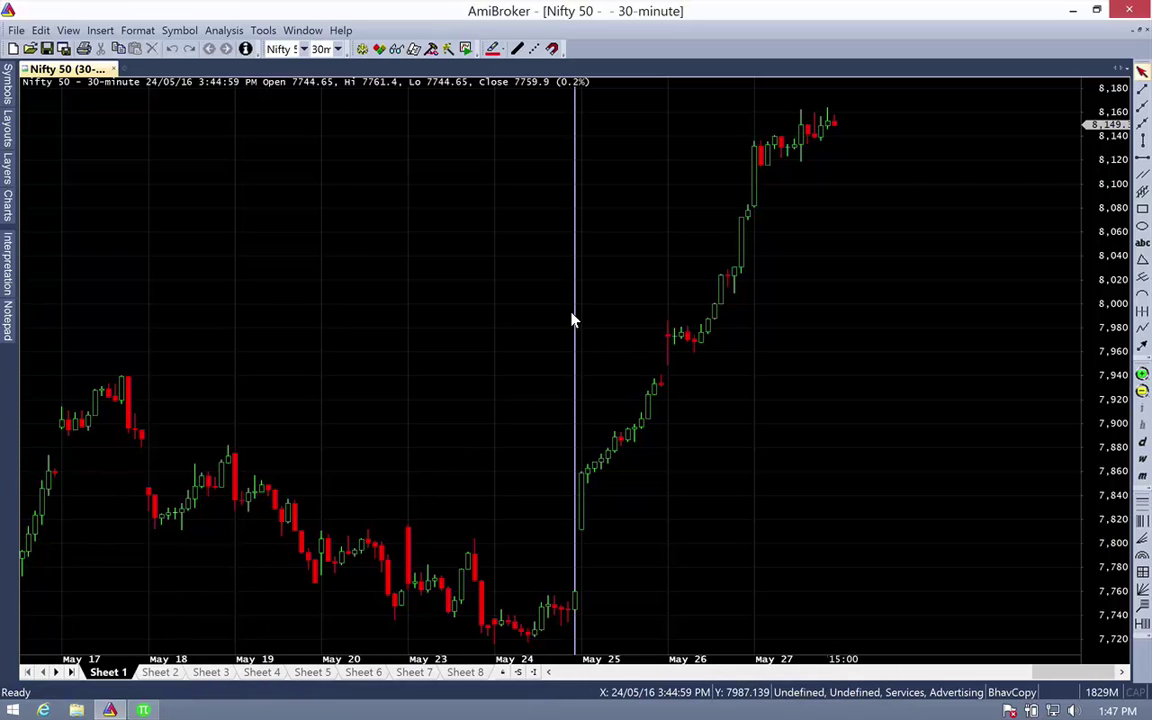
left_click(940, 287)
mouse_move(1033, 334)
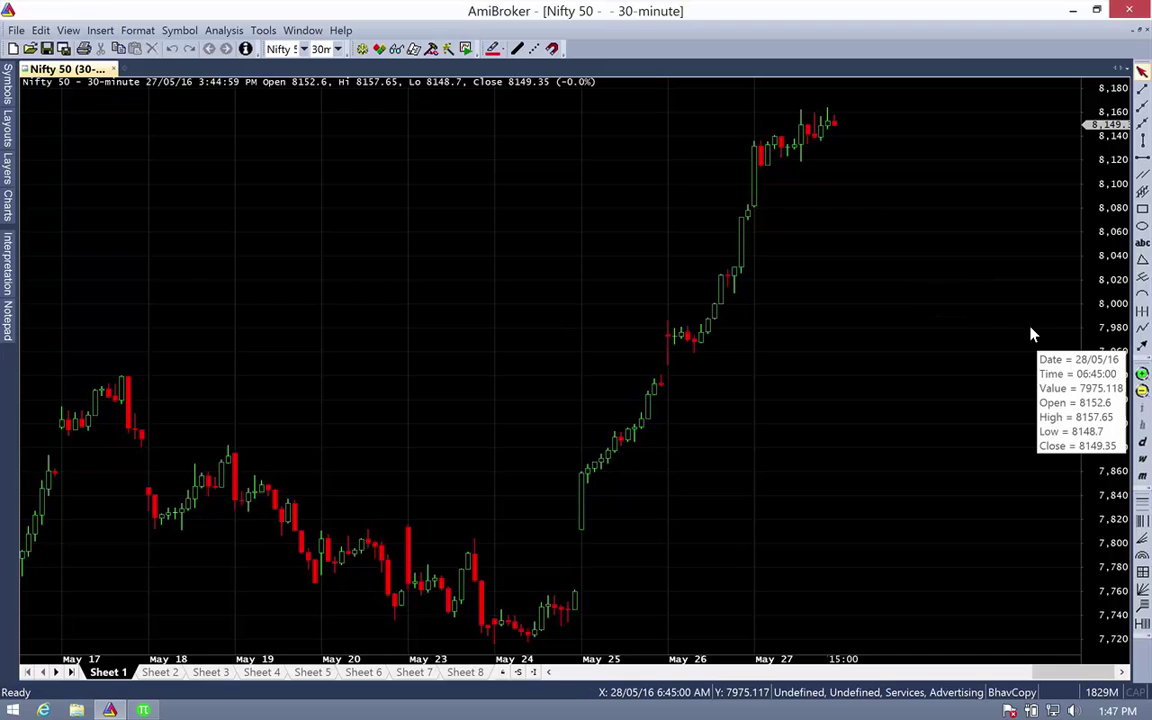